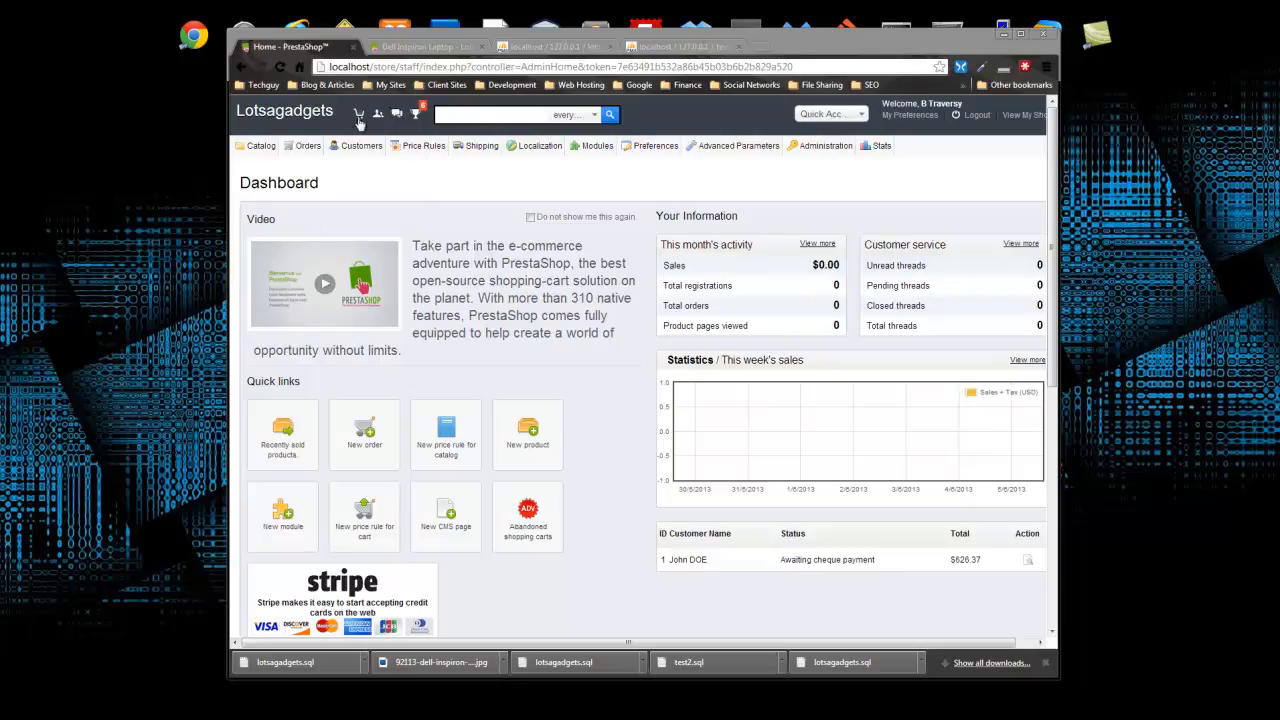
- Go to Orders > Orders and open the single $626.37 order's detail page
mouse_move(293, 150)
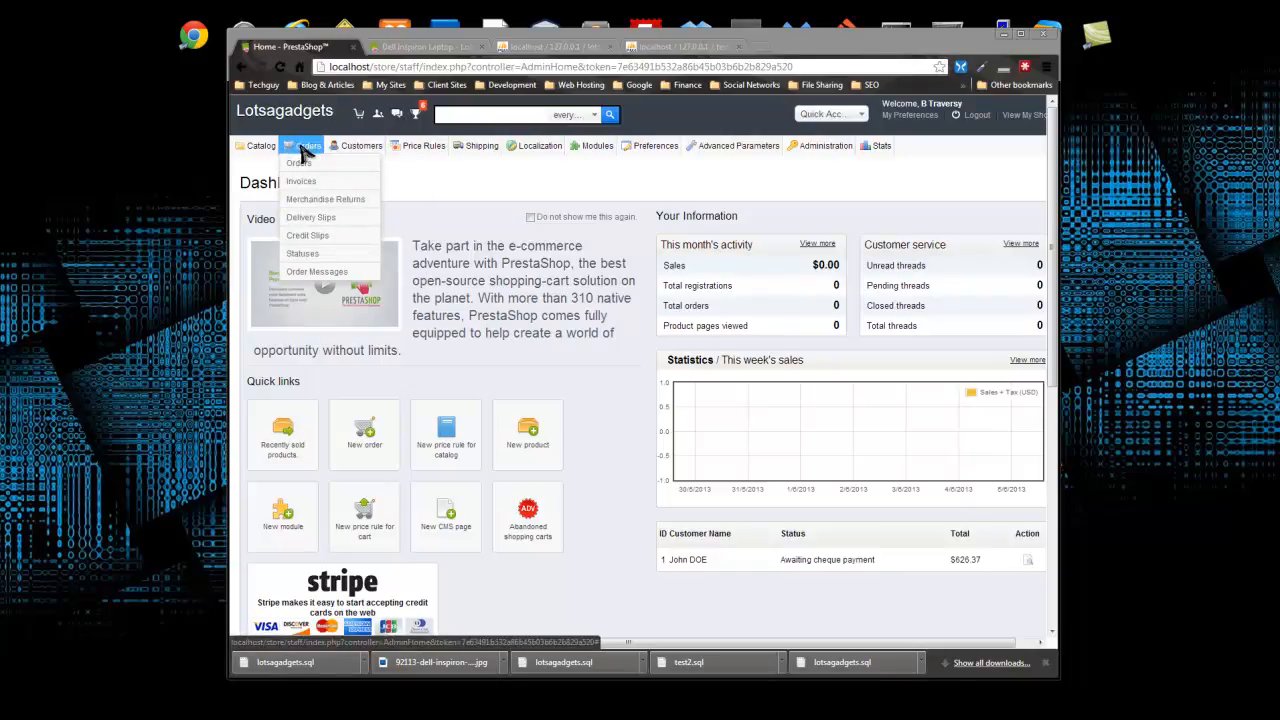
left_click(310, 163)
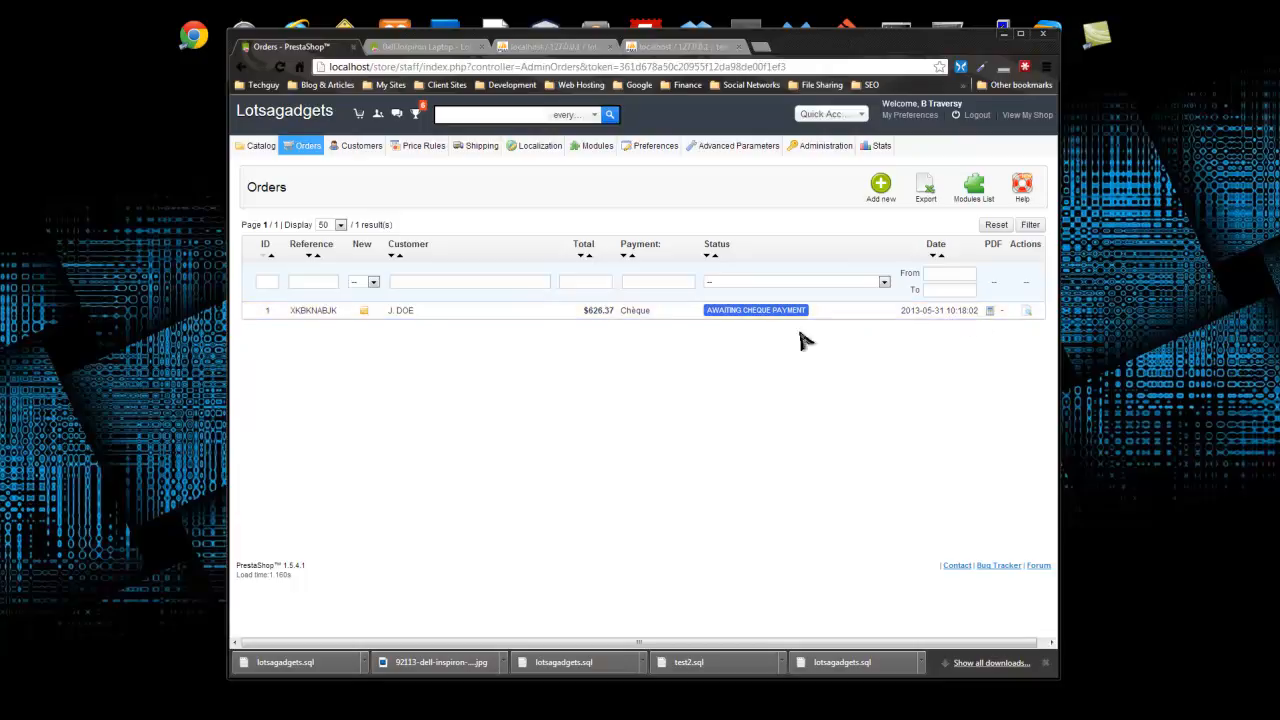
left_click(308, 312)
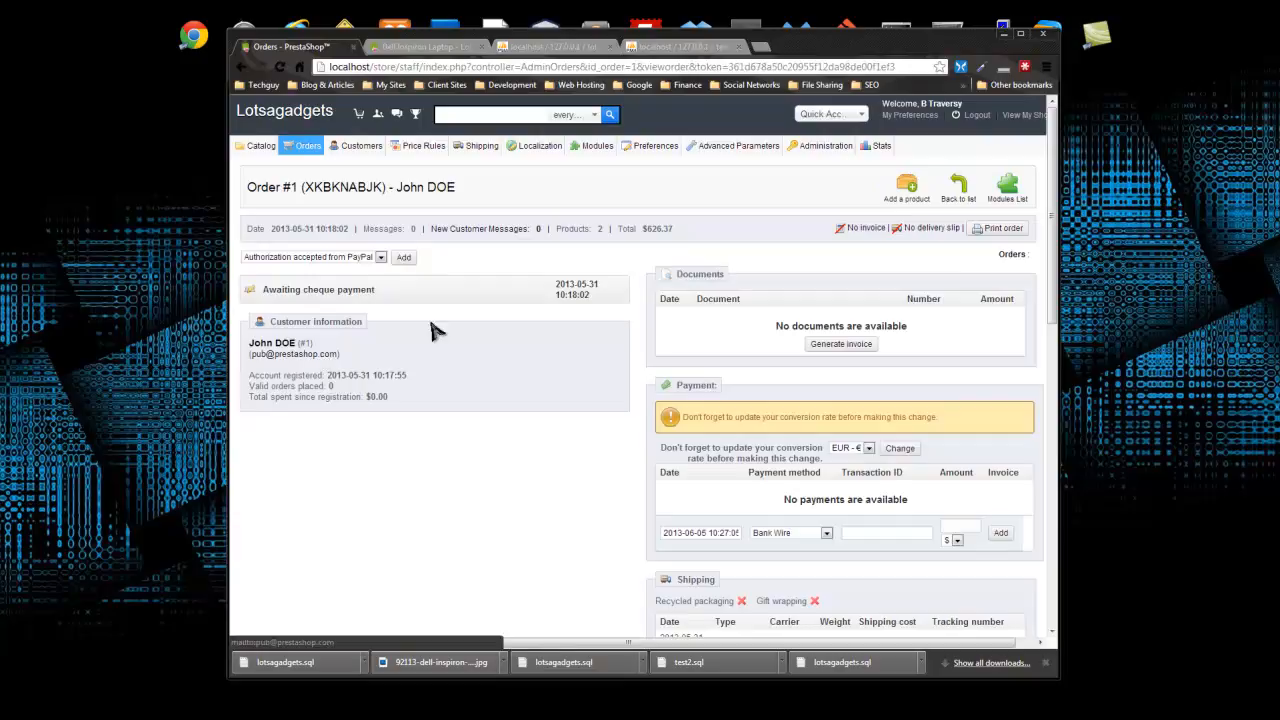
- Scroll through the order page, checking its reference, date and message counts
scroll(465, 375, "down", 4)
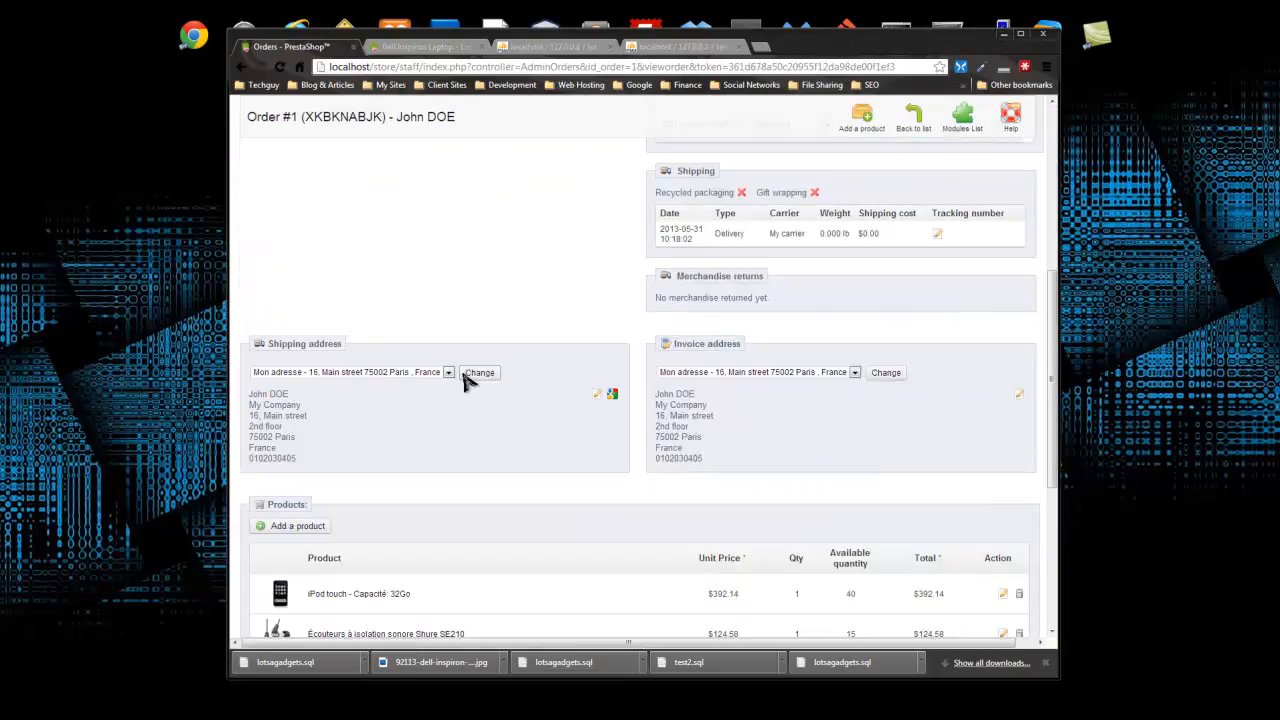
scroll(470, 388, "down", 1)
scroll(474, 394, "up", 3)
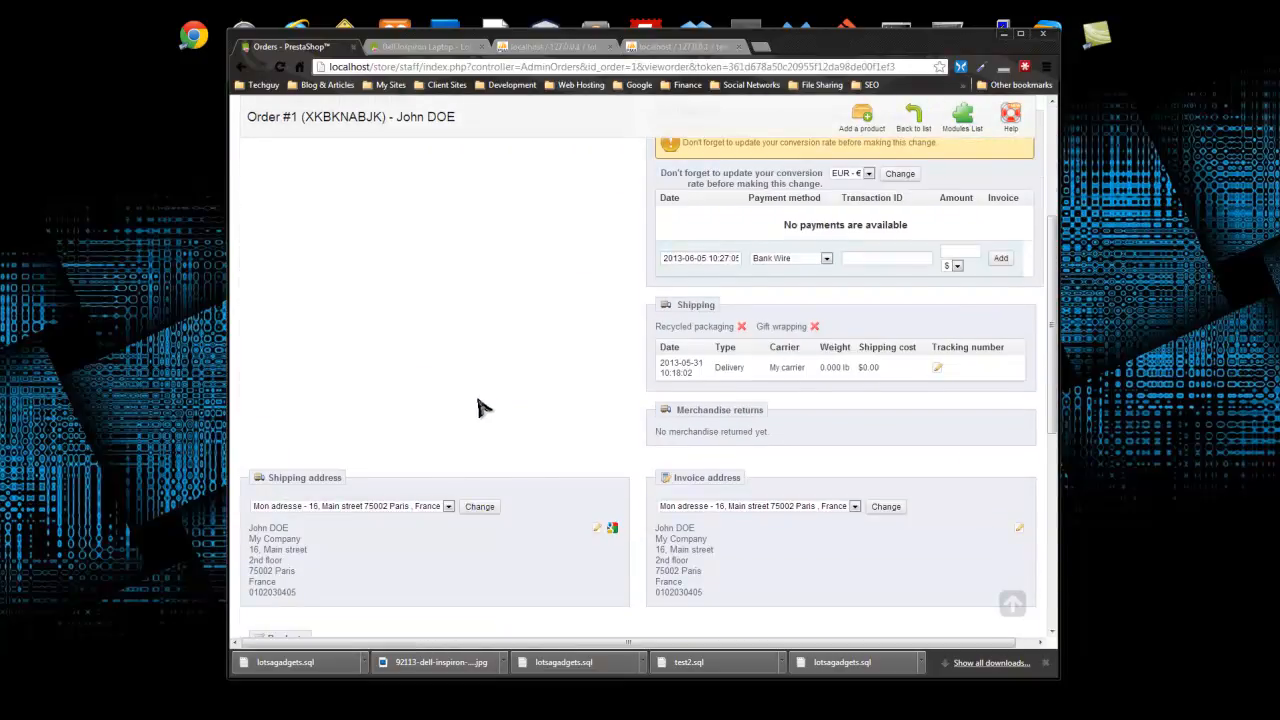
scroll(478, 400, "up", 2)
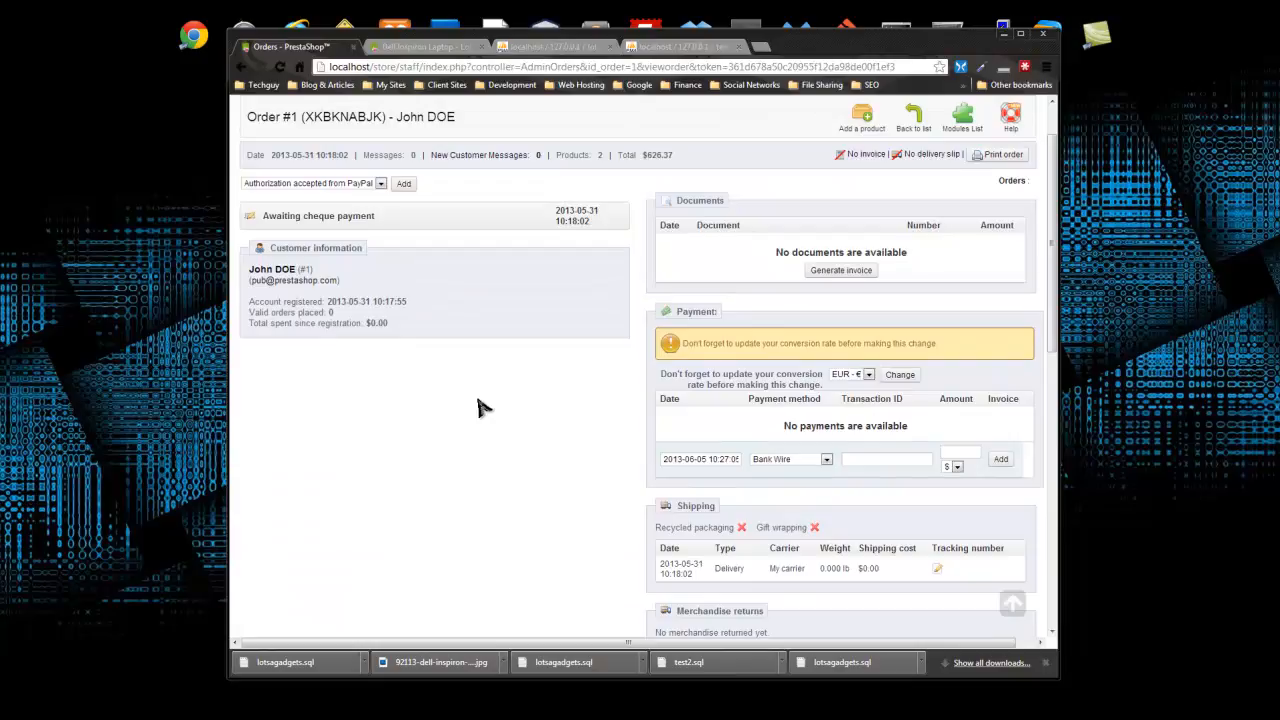
scroll(478, 410, "up", 1)
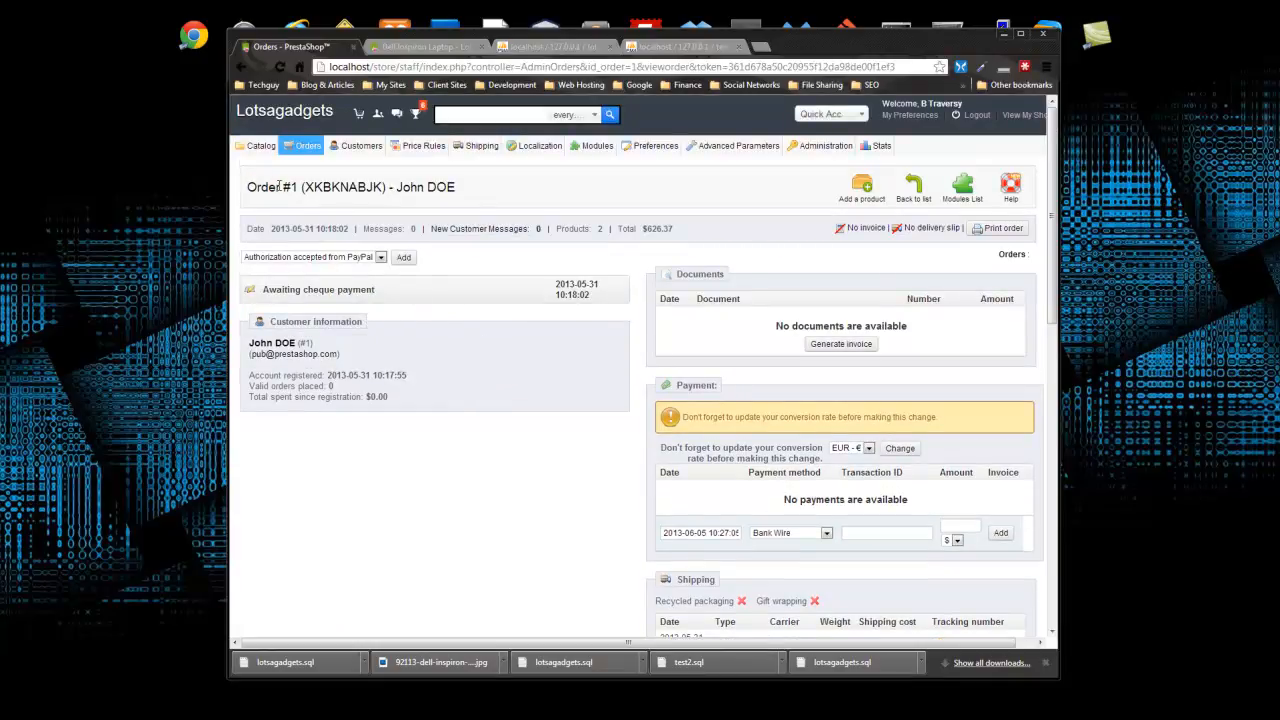
left_click_drag(302, 185, 456, 189)
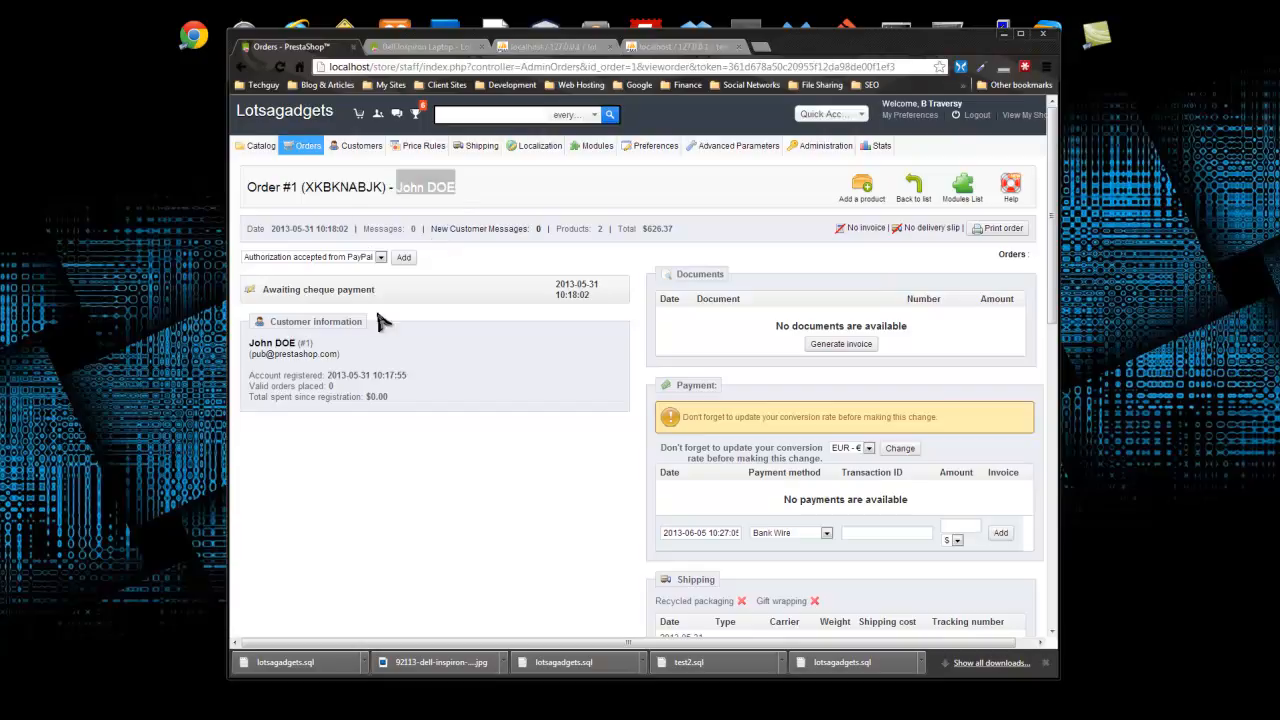
left_click(477, 459)
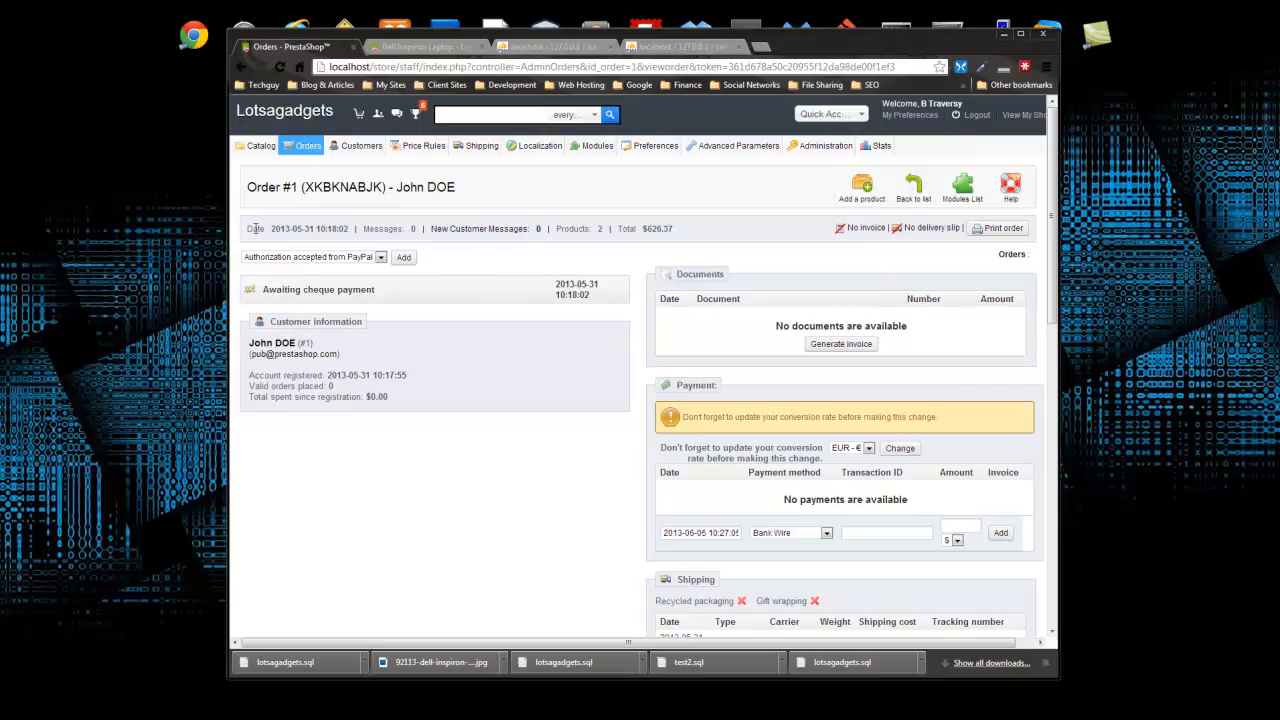
left_click_drag(252, 228, 348, 229)
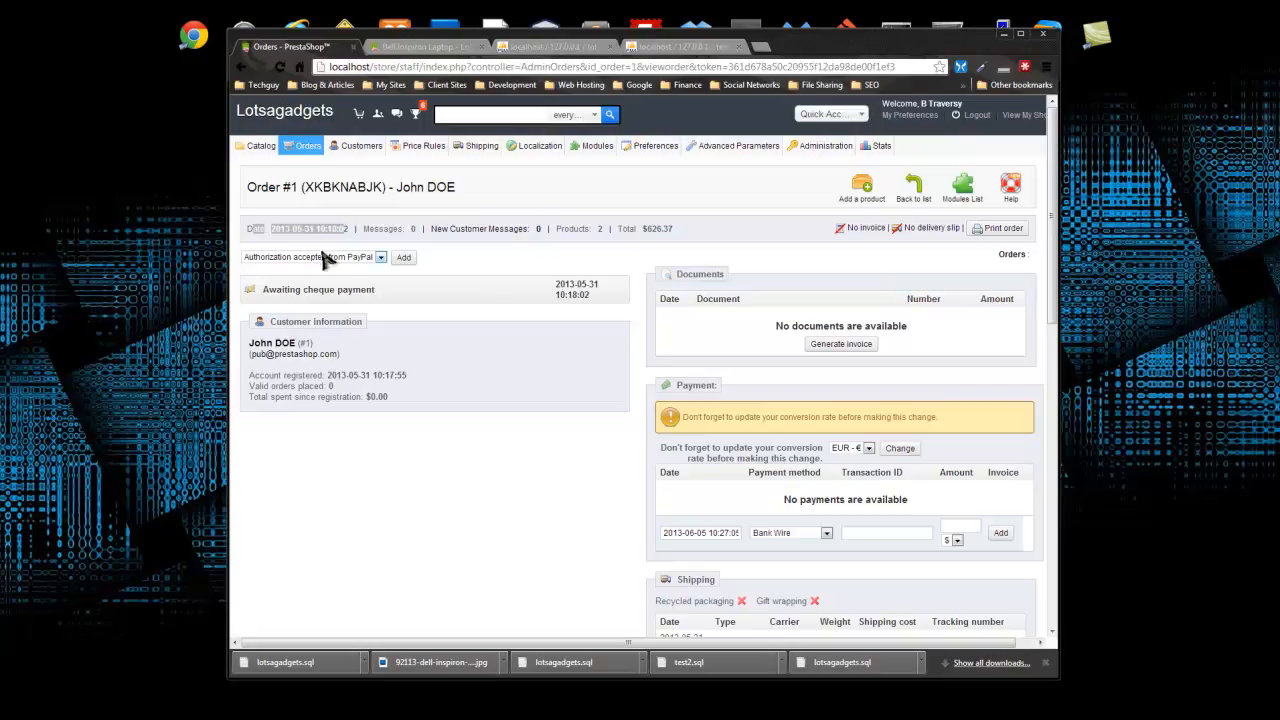
left_click(397, 234)
left_click_drag(364, 229, 417, 231)
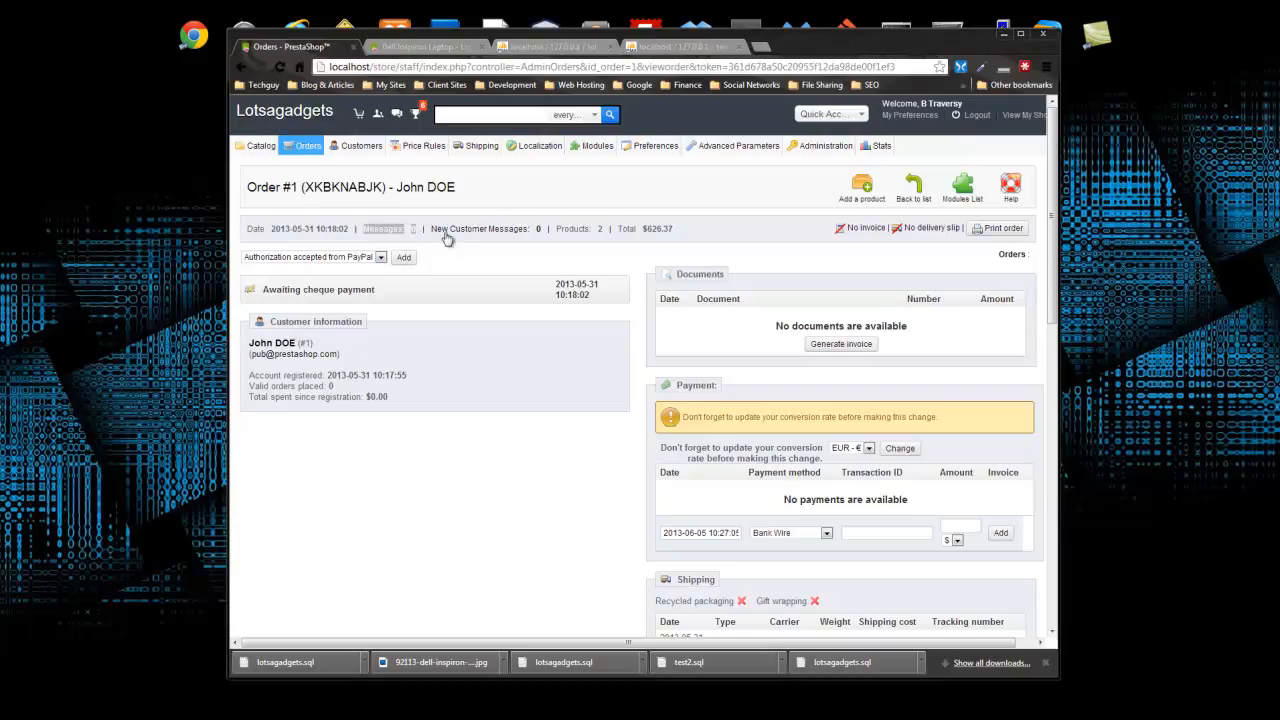
left_click_drag(430, 229, 540, 229)
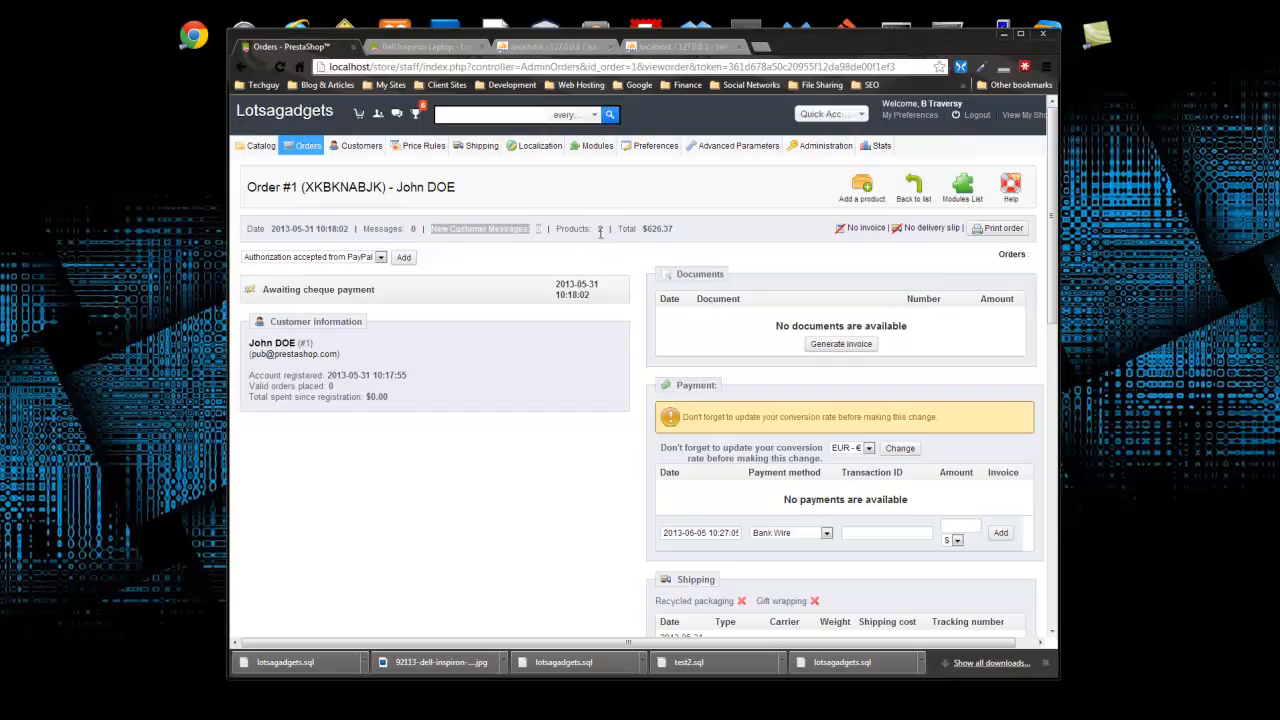
- Check the $626.37 order total and open a print preview of the order
scroll(603, 249, "down", 2)
scroll(565, 293, "down", 1)
scroll(565, 293, "up", 1)
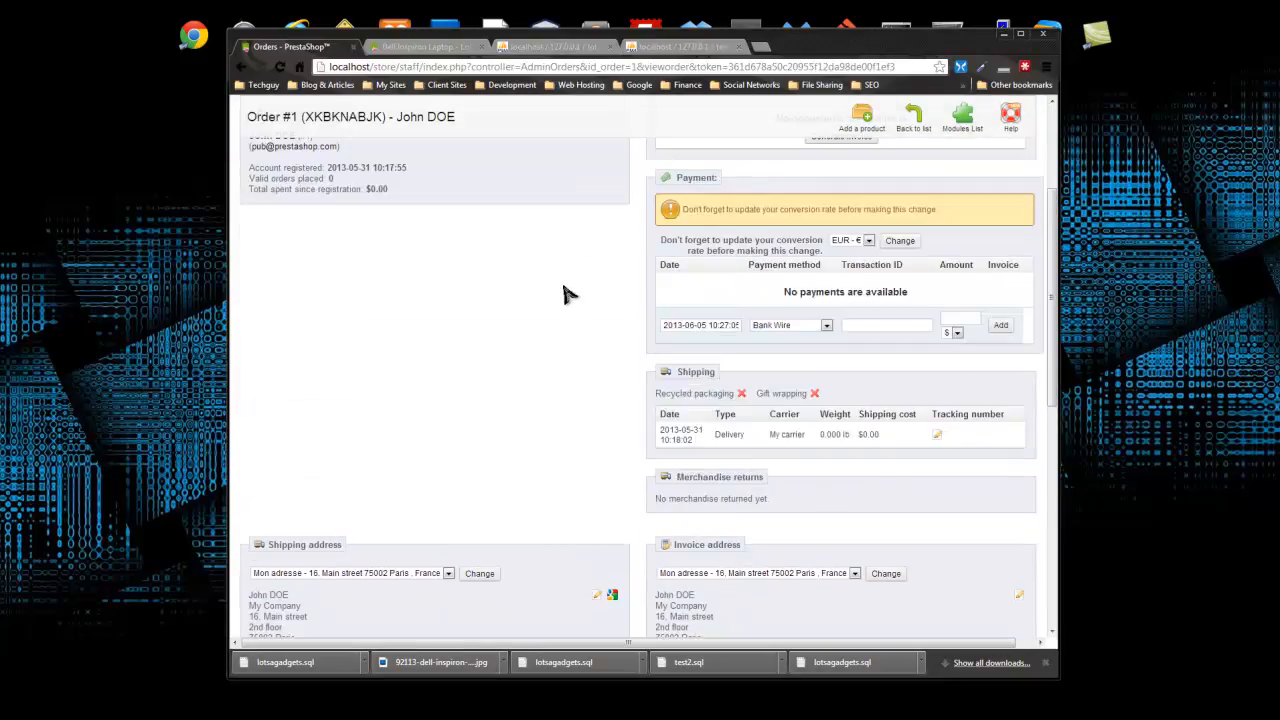
scroll(565, 293, "up", 2)
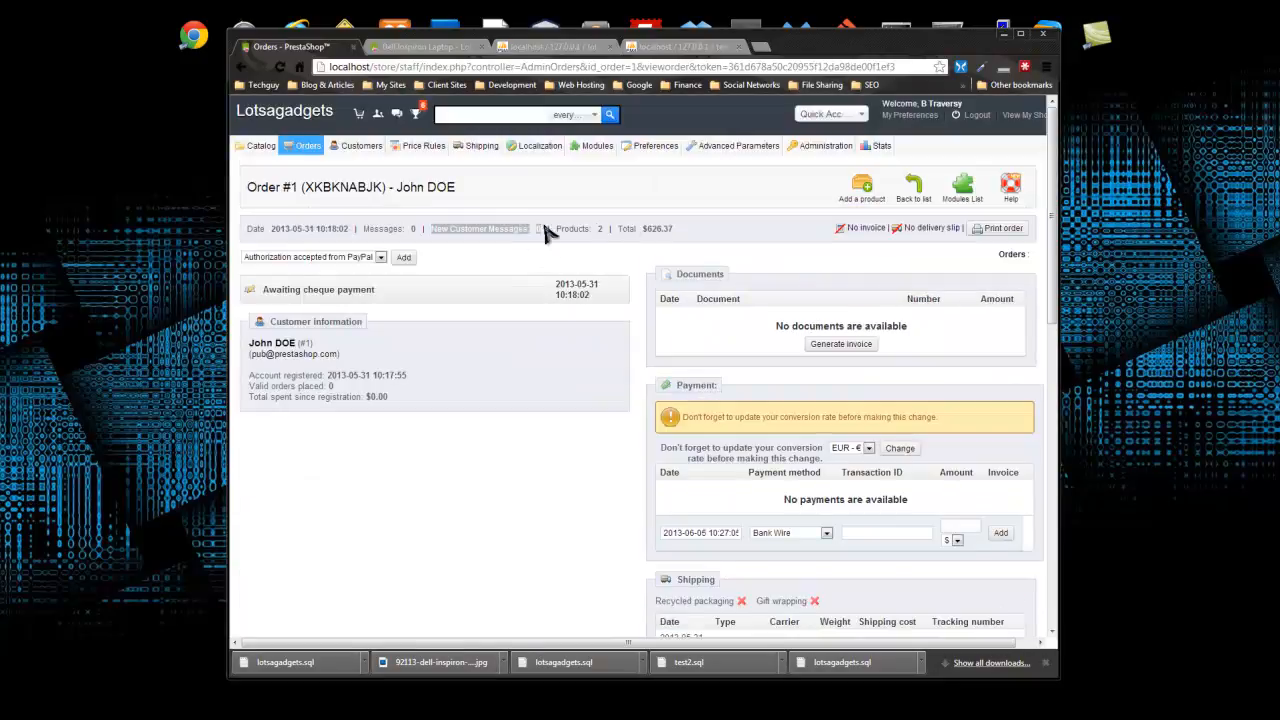
left_click_drag(678, 230, 643, 230)
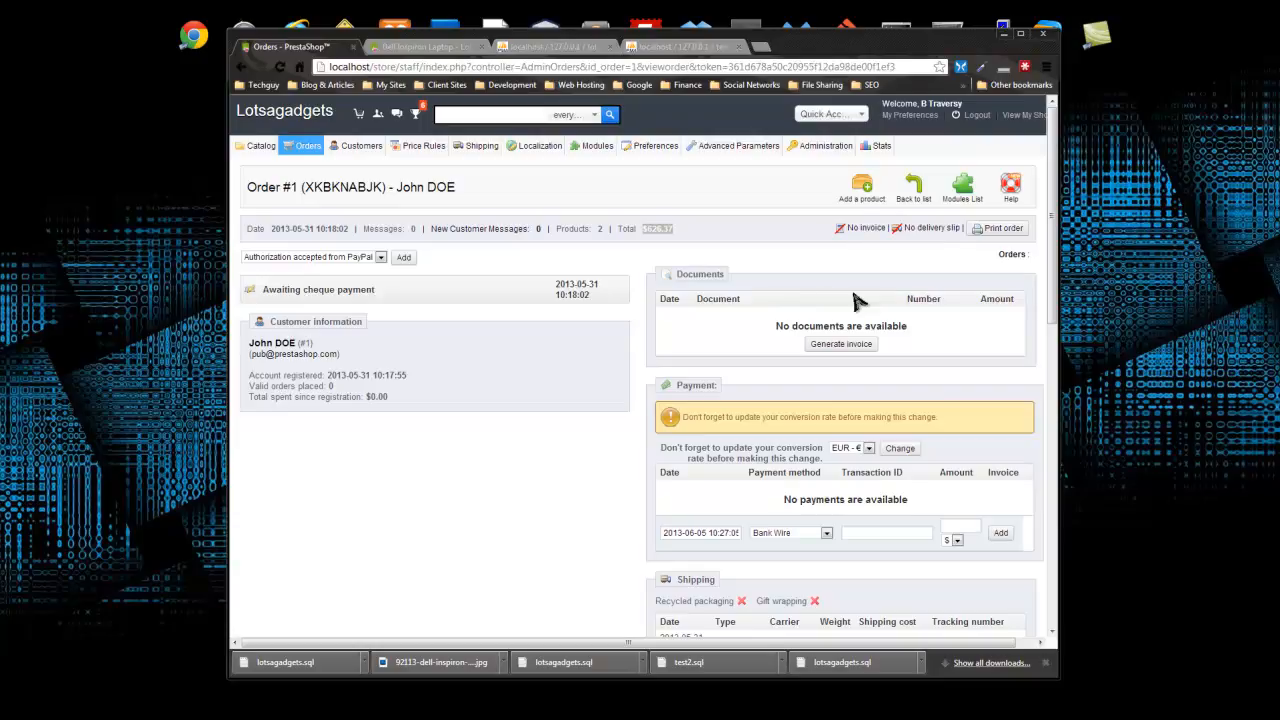
left_click(998, 229)
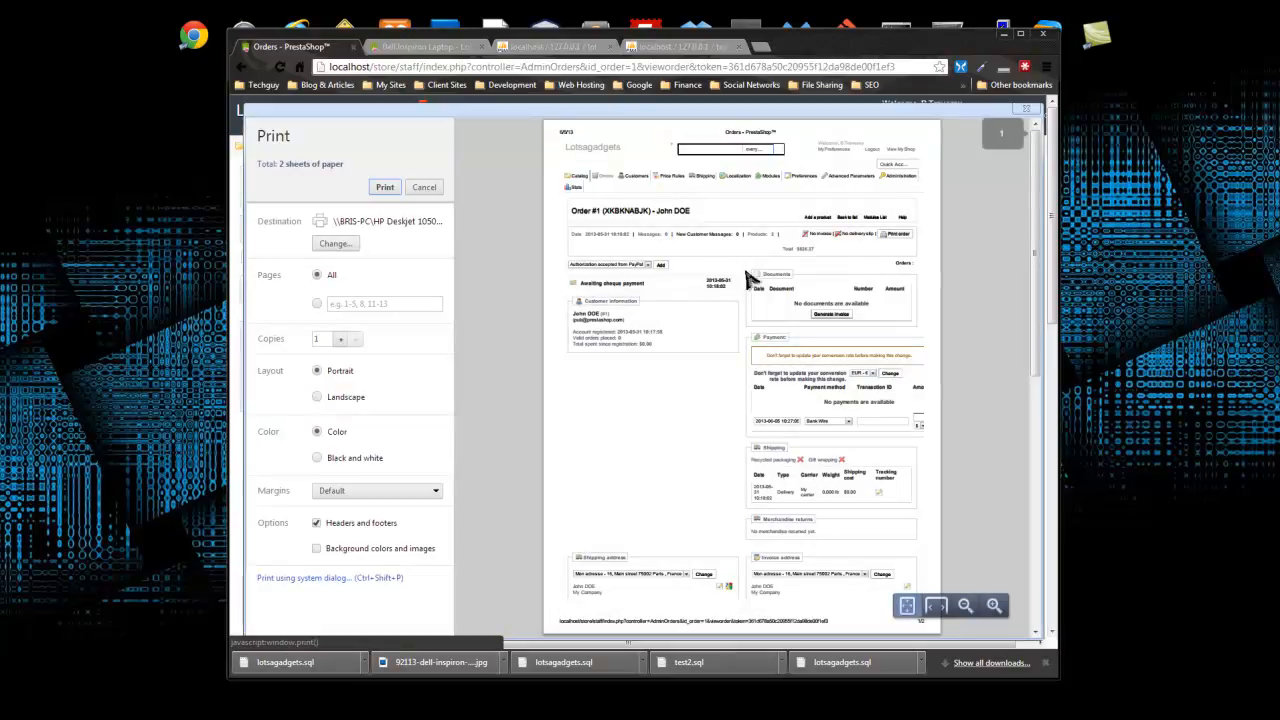
scroll(809, 214, "down", 5)
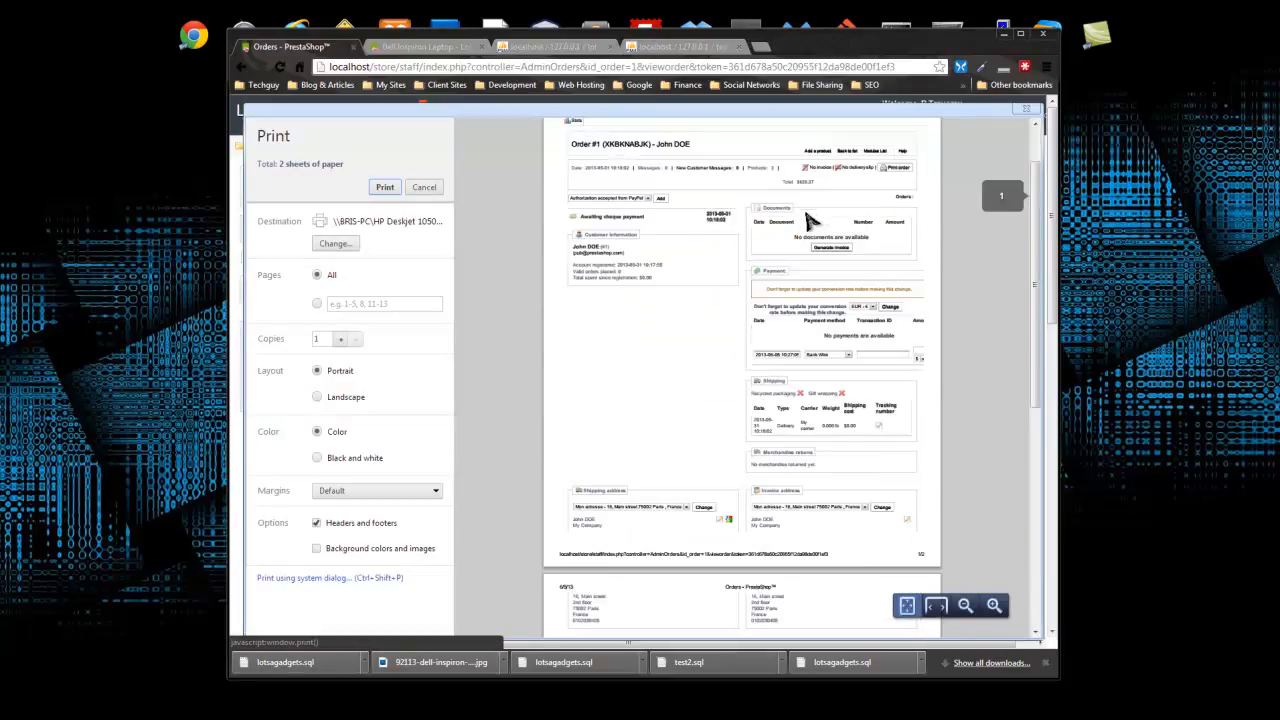
scroll(809, 214, "up", 5)
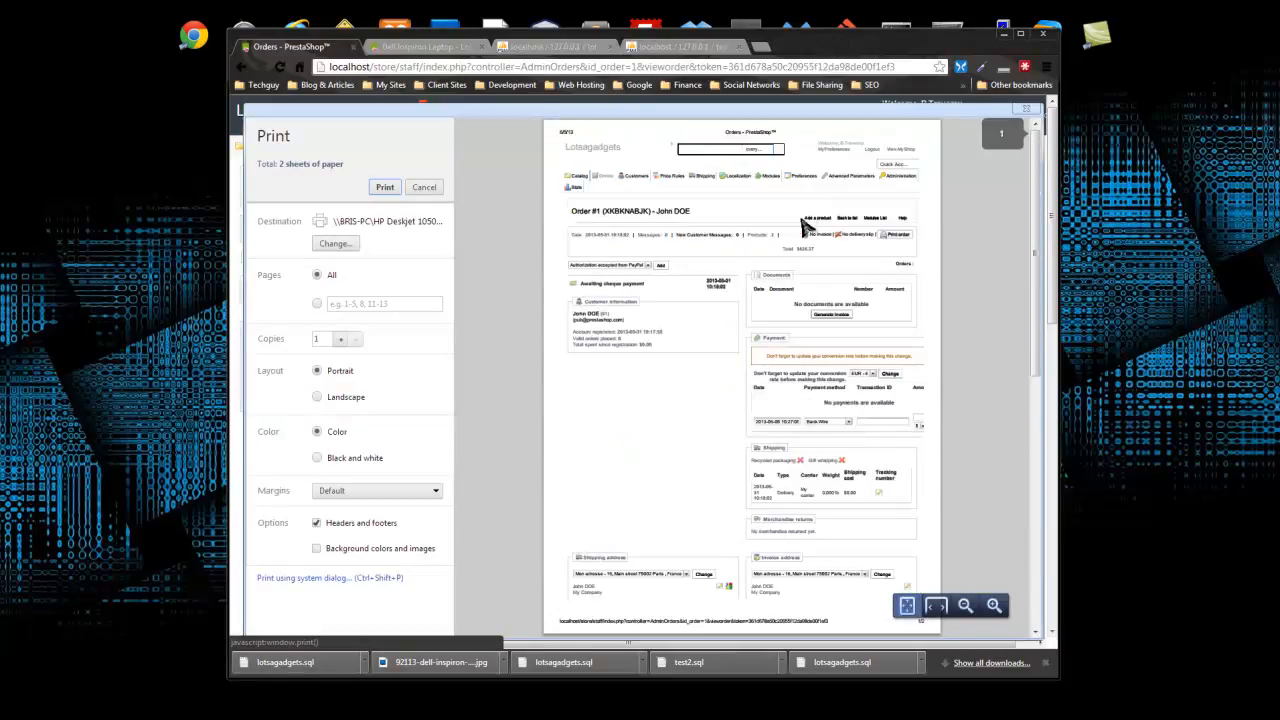
left_click(424, 187)
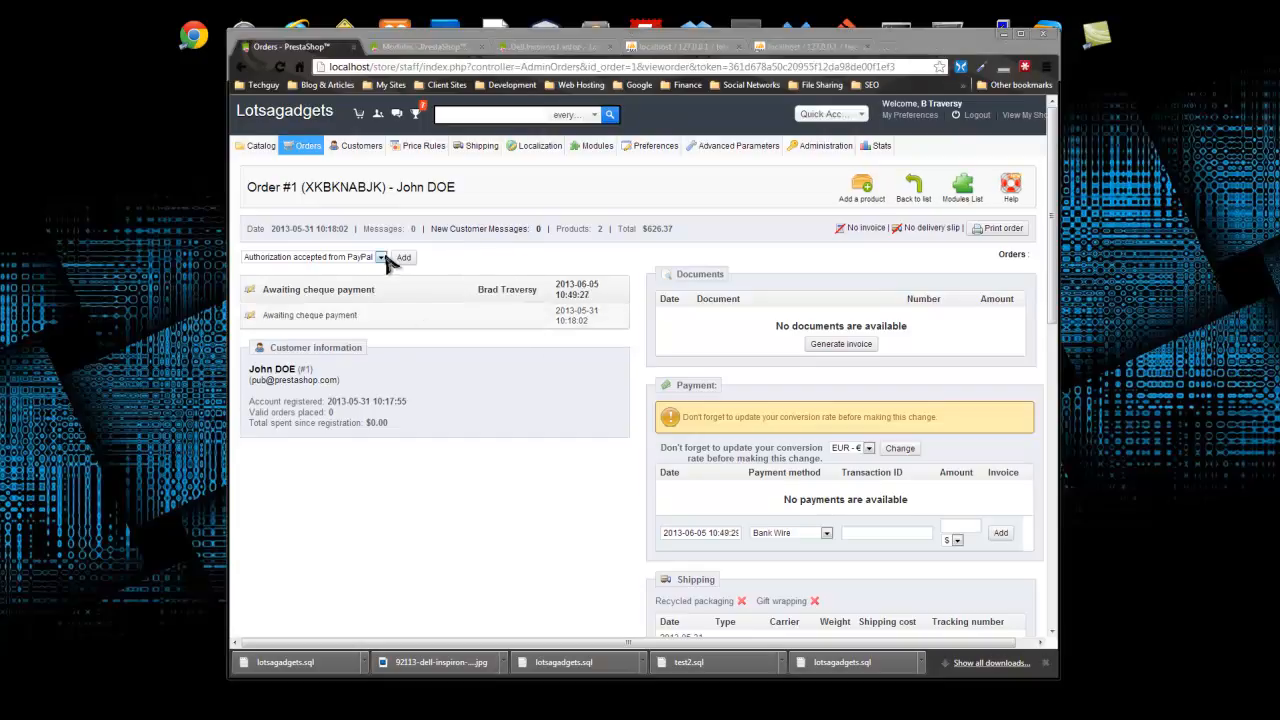
- Change the order status to Payment accepted and apply it
left_click(383, 258)
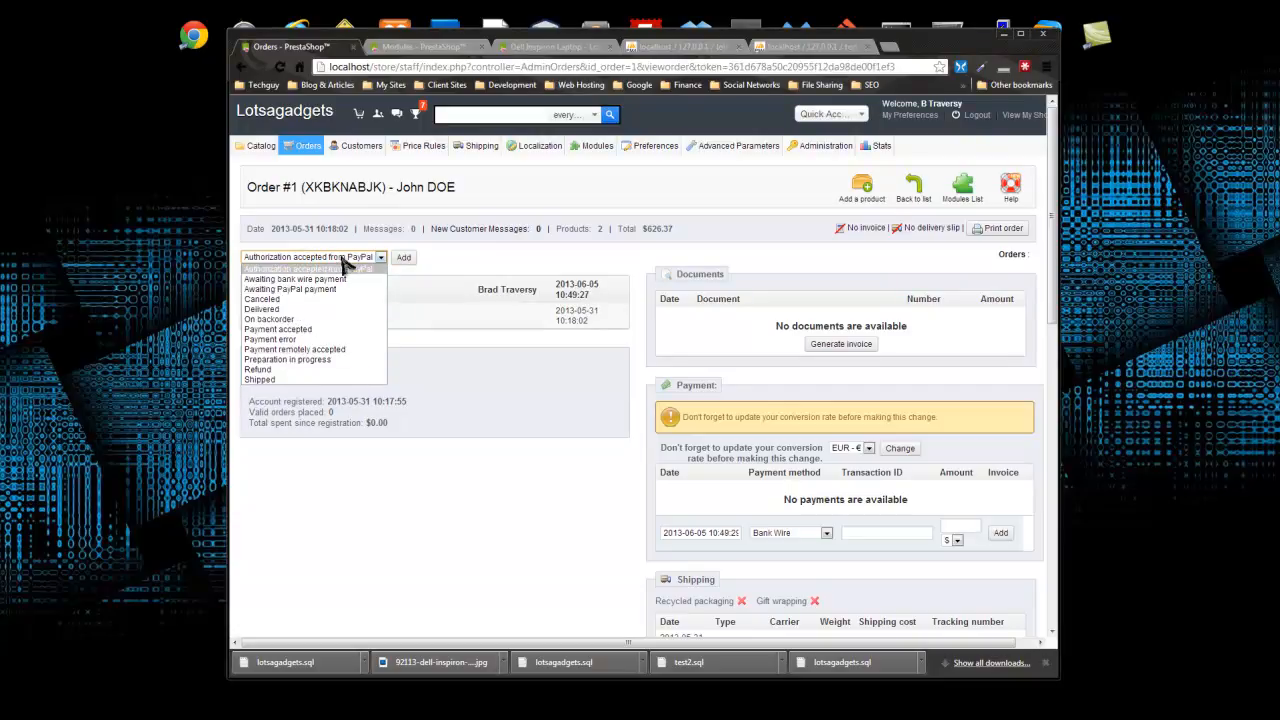
left_click(330, 329)
left_click(404, 257)
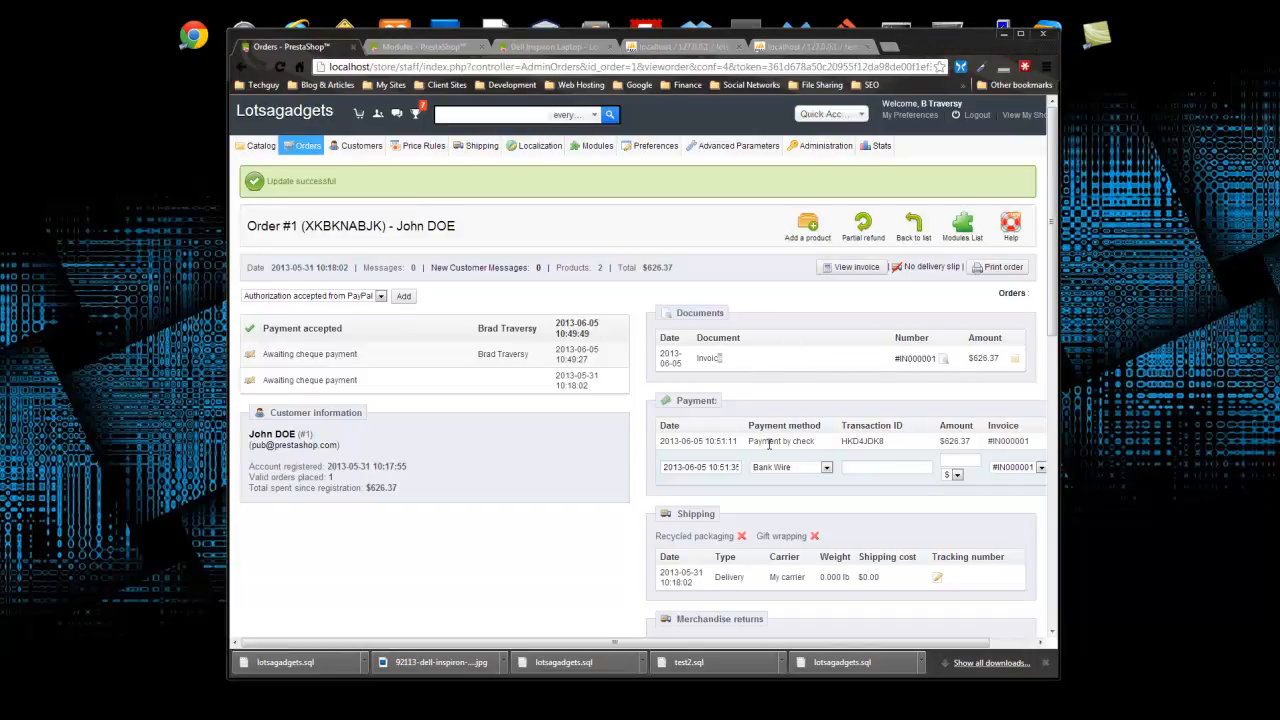
- Save the order's invoice as 000001.pdf in the Downloads folder
left_click(840, 270)
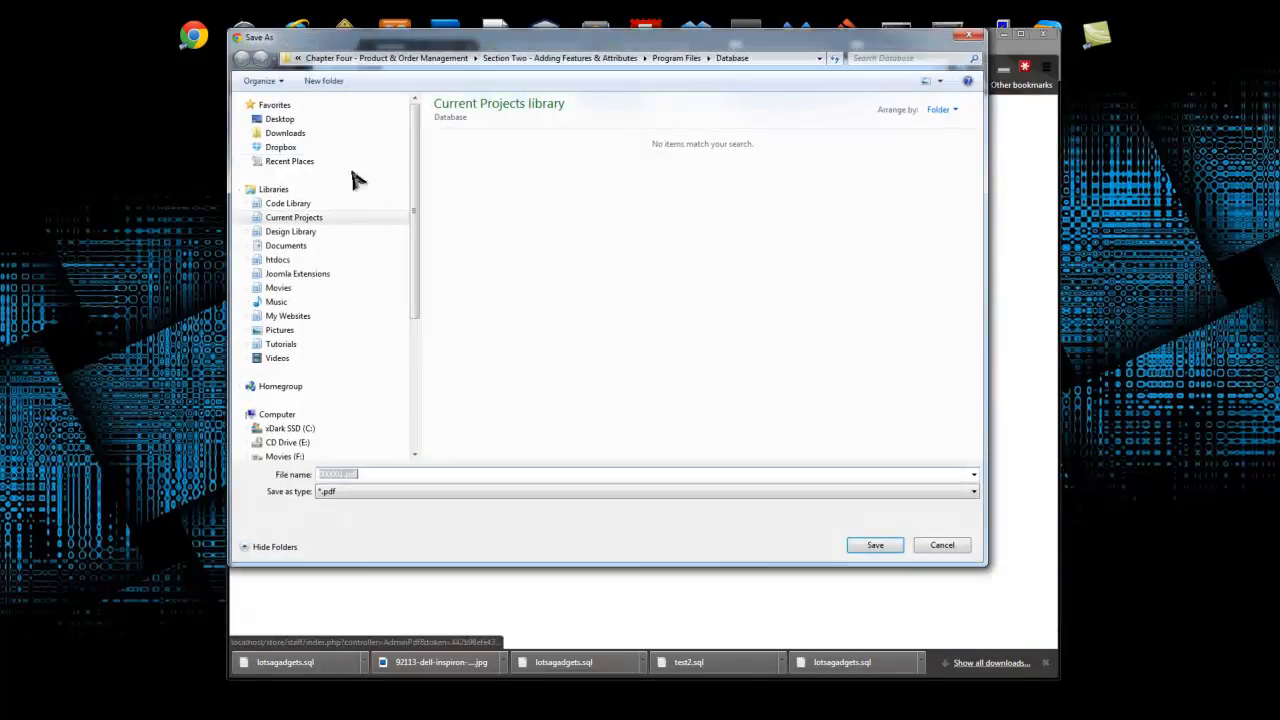
left_click(284, 133)
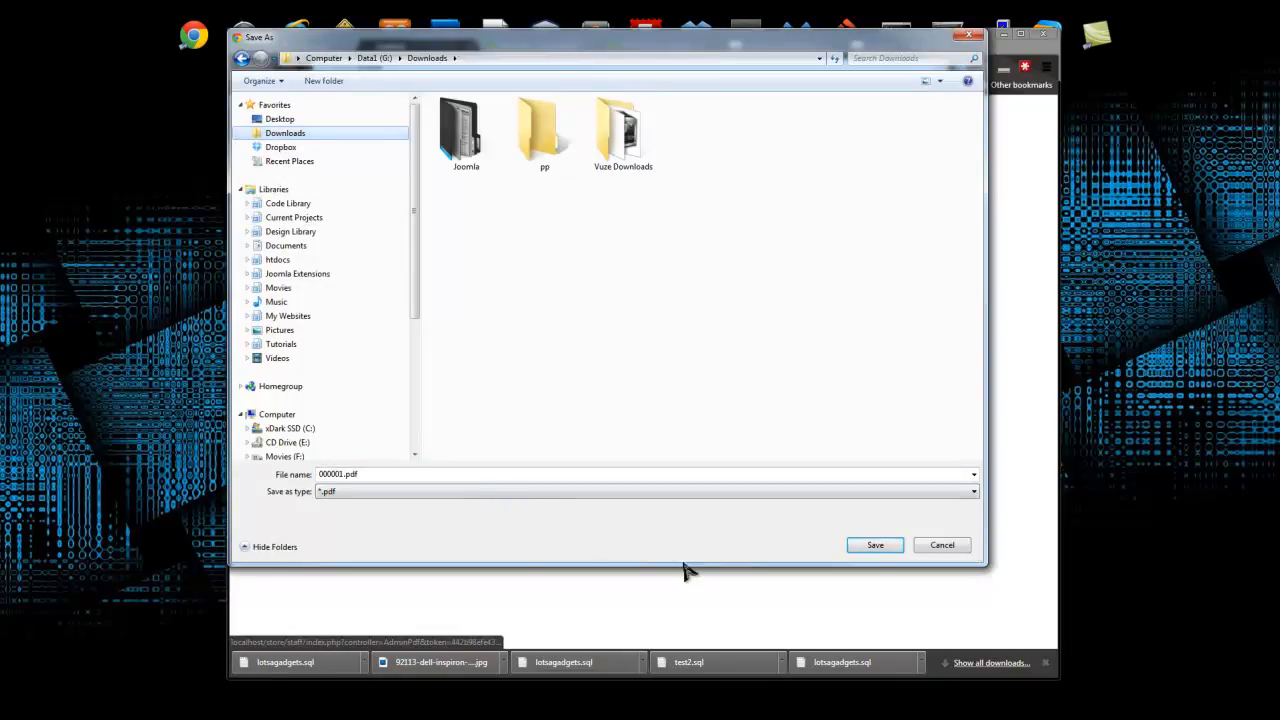
left_click(882, 548)
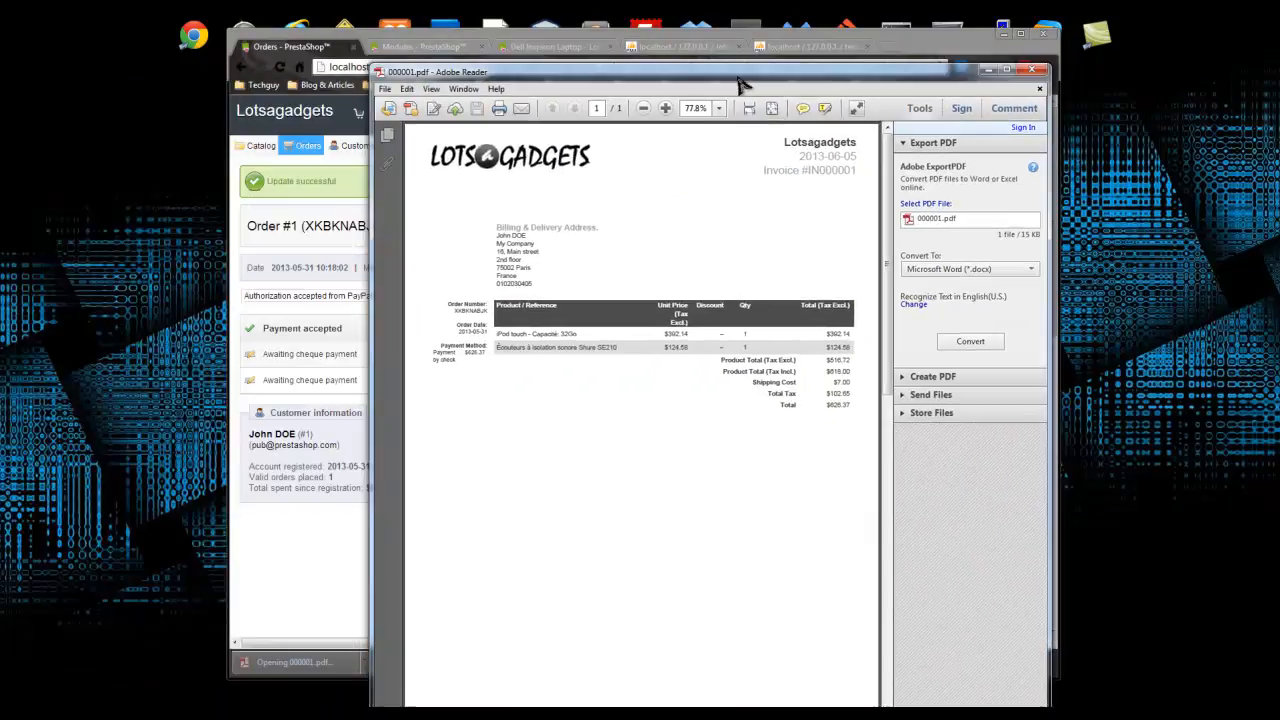
left_click_drag(736, 77, 495, 73)
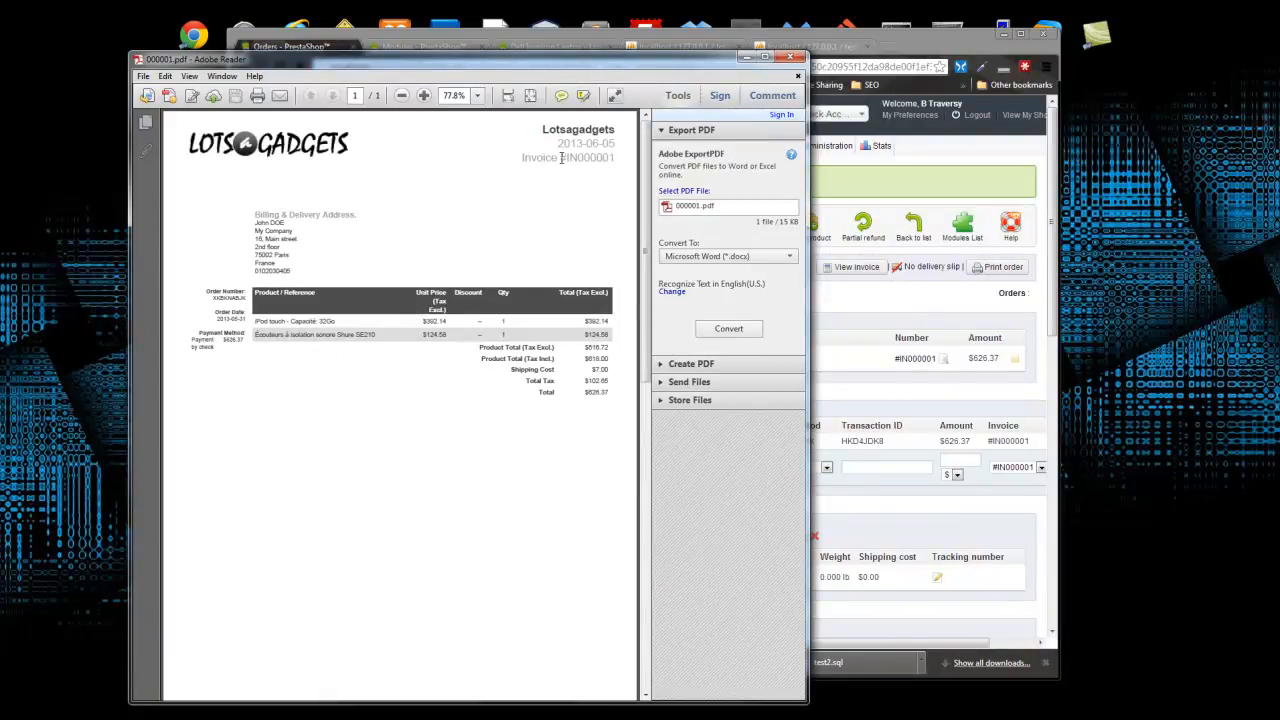
left_click_drag(577, 157, 614, 158)
left_click(258, 216)
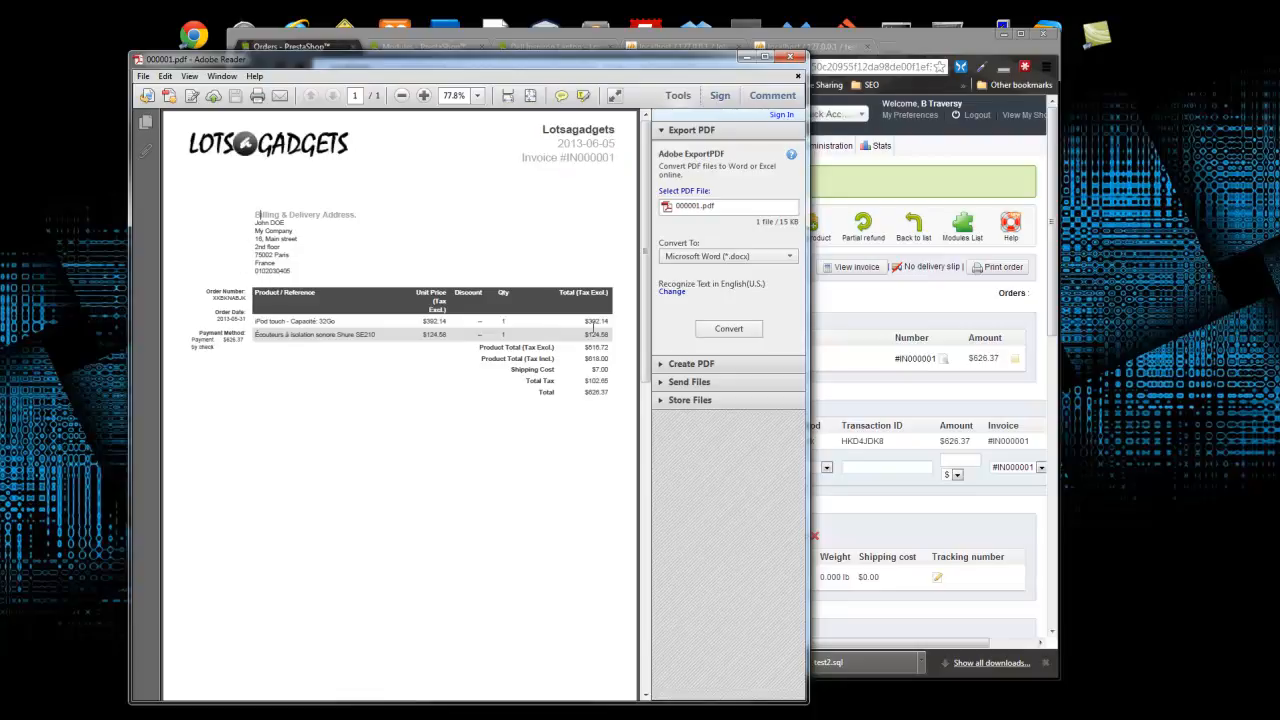
left_click_drag(256, 321, 578, 333)
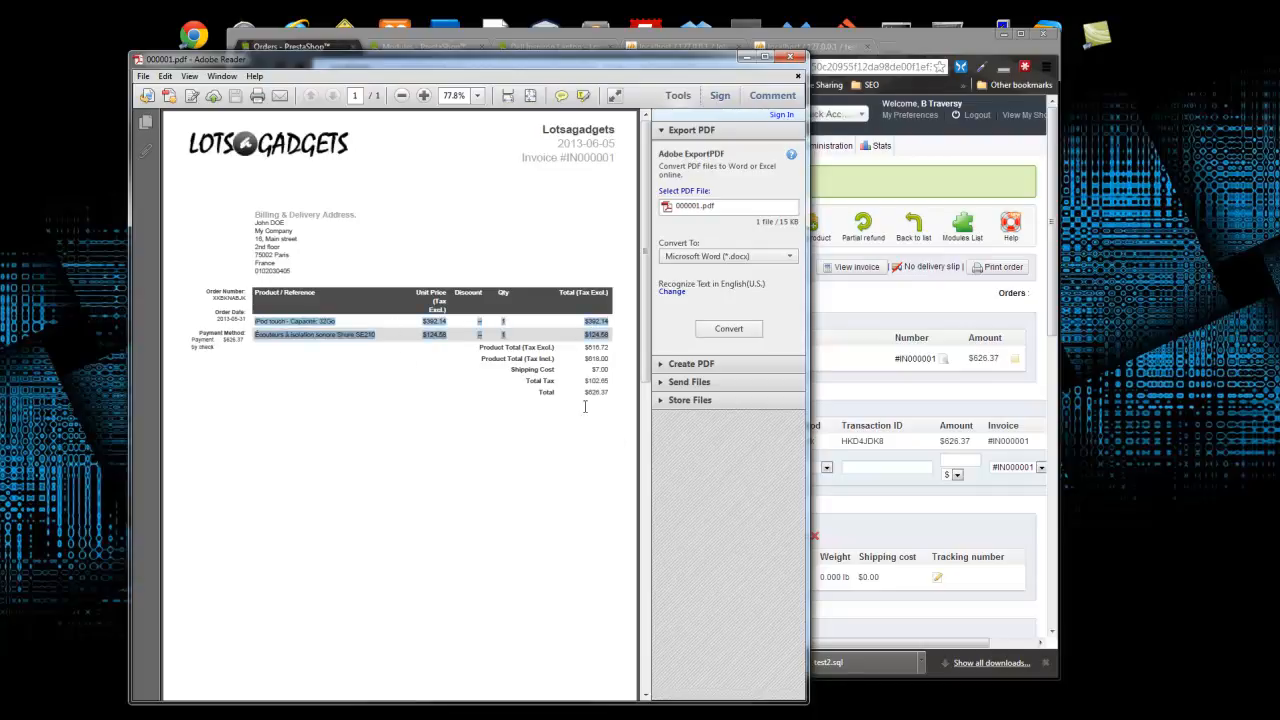
left_click(500, 452)
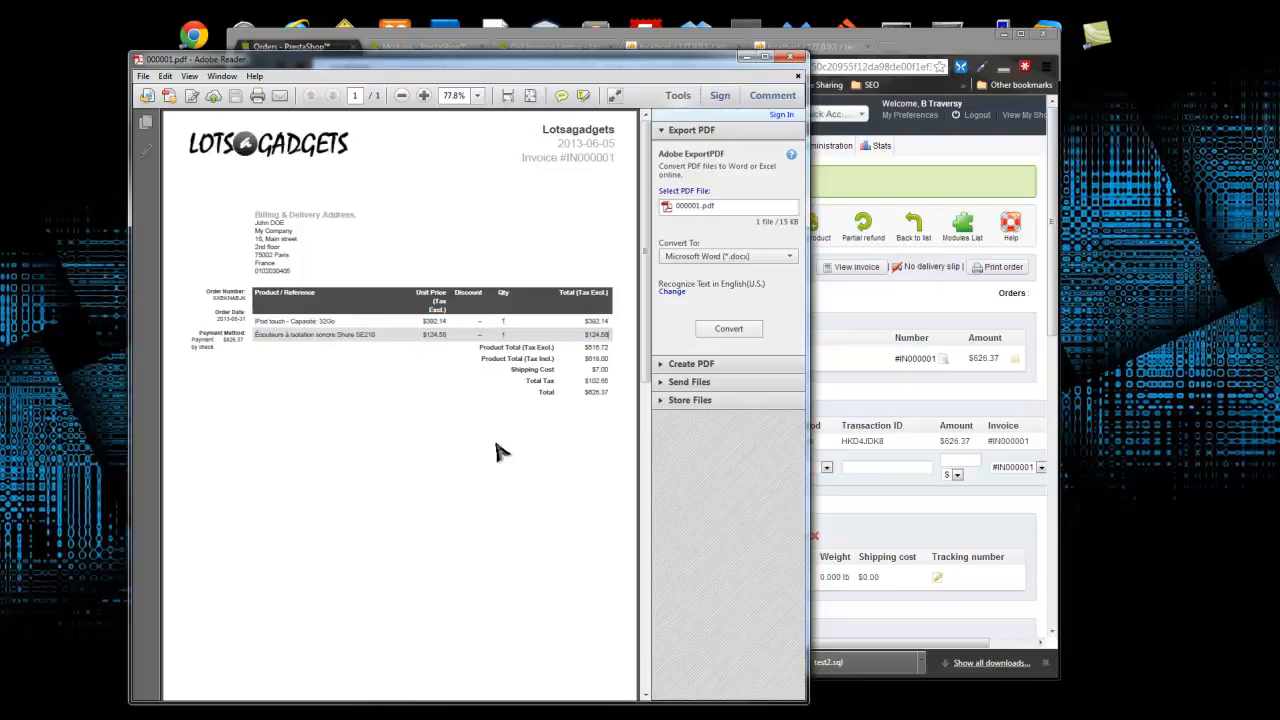
left_click(797, 57)
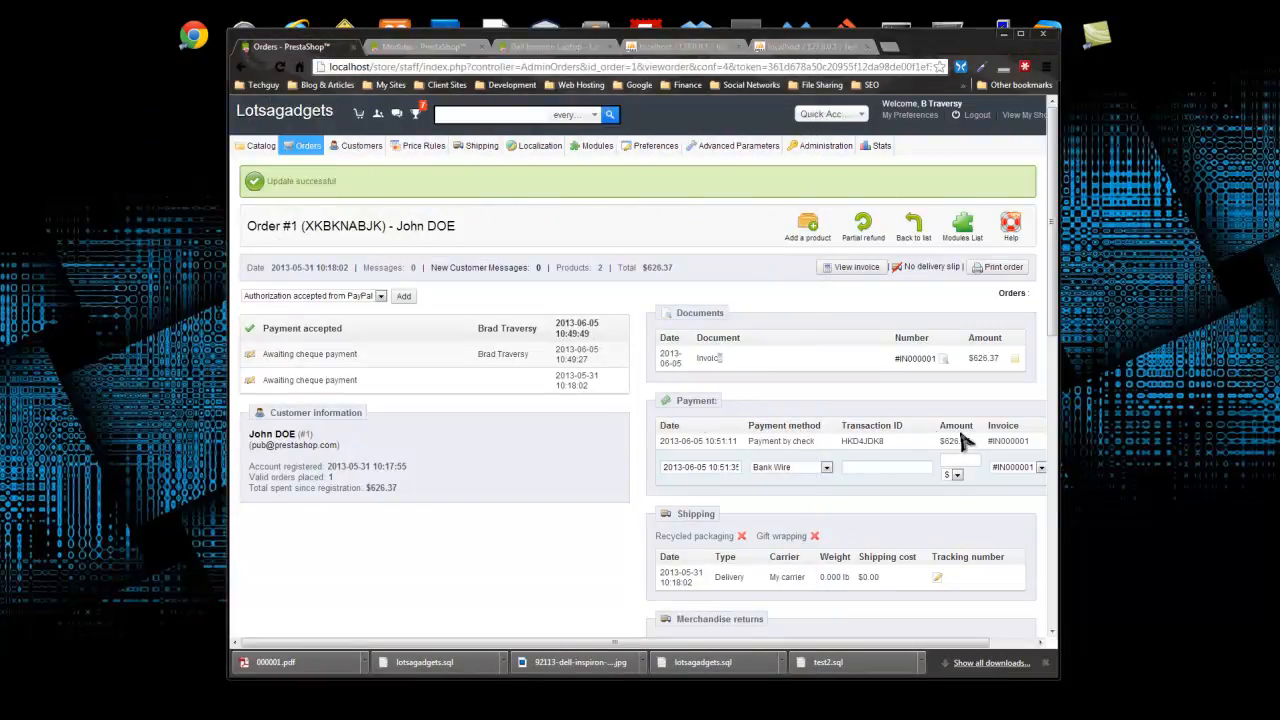
- Expand the recorded payment's card details, review them, and collapse them again
left_click_drag(757, 643, 805, 643)
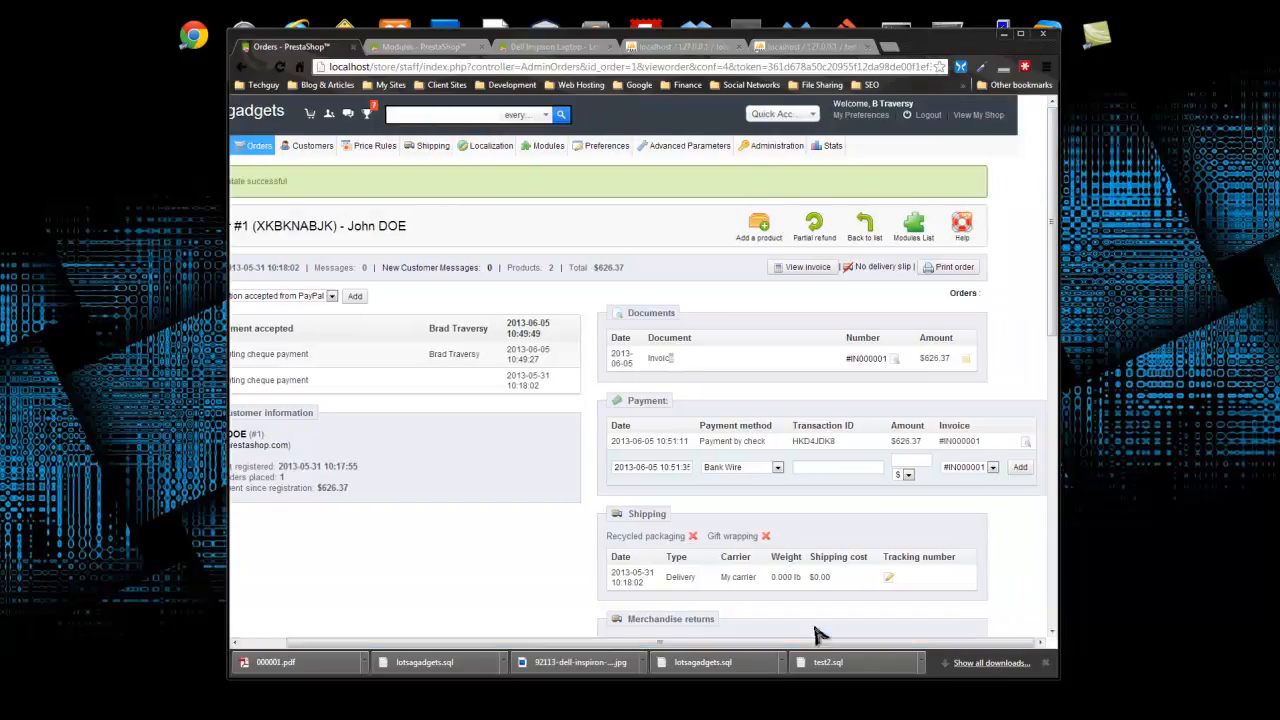
left_click(1025, 441)
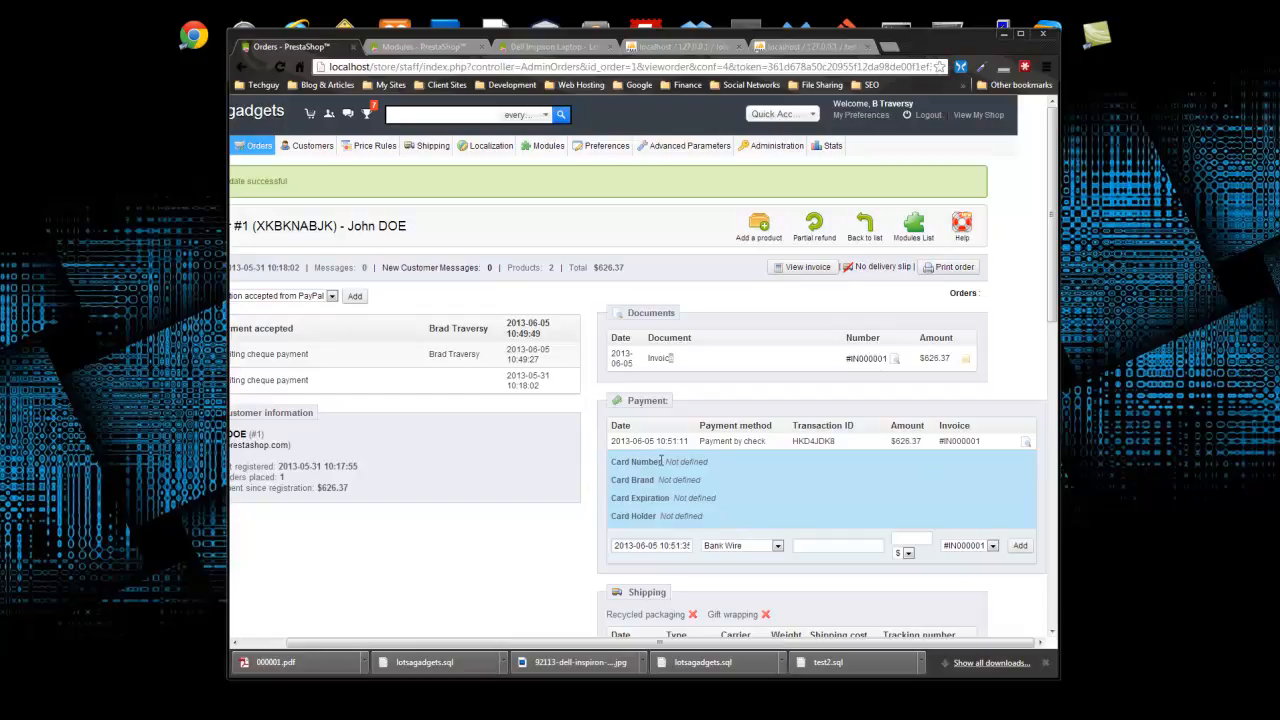
left_click_drag(697, 459, 735, 527)
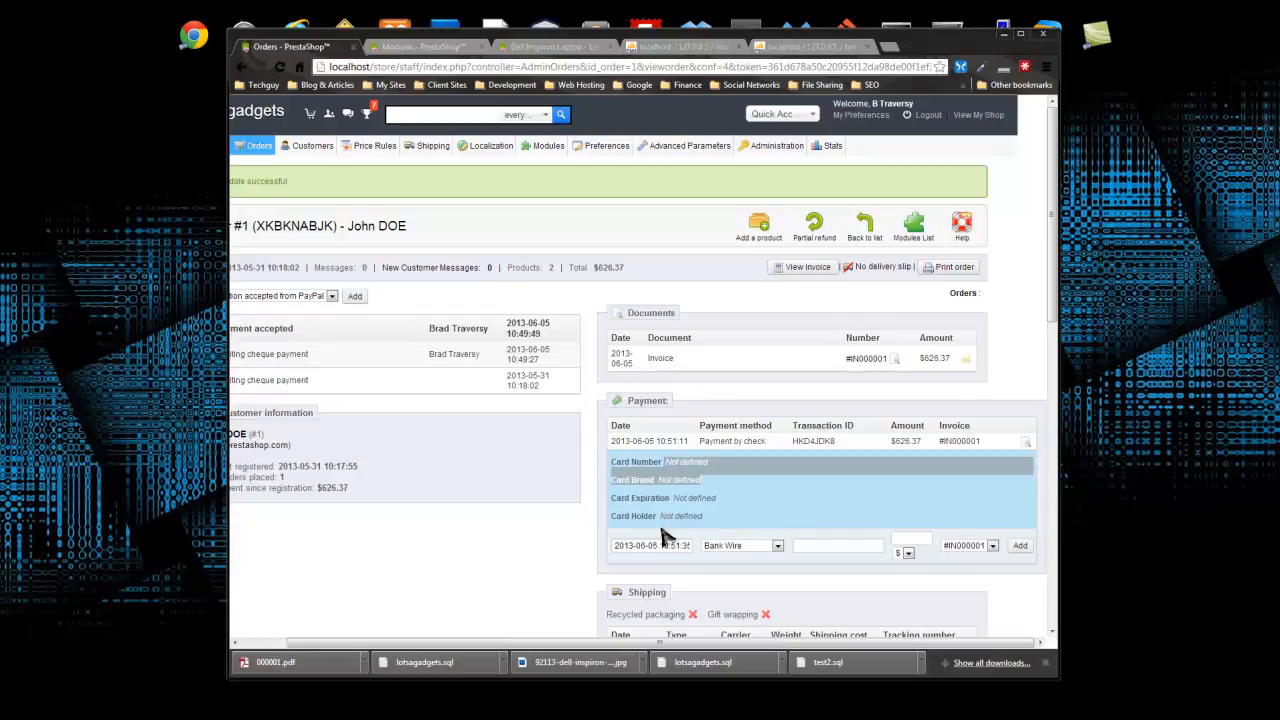
right_click(942, 486)
left_click(980, 473)
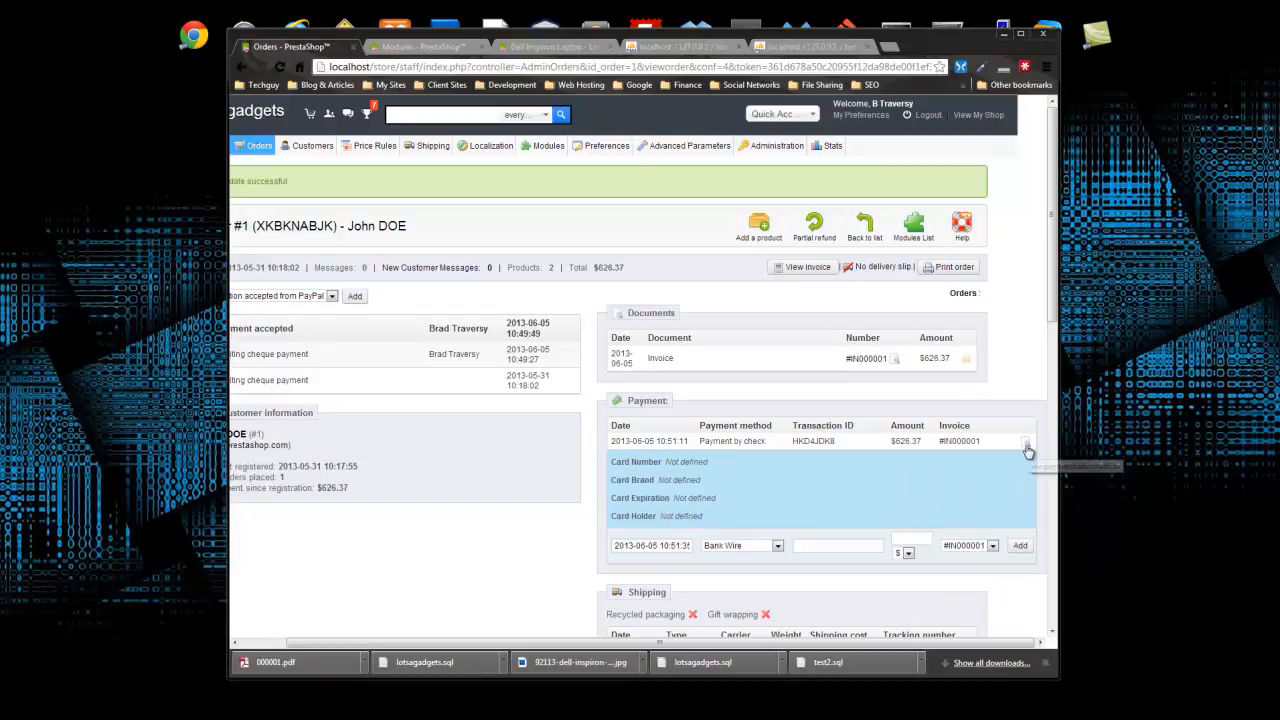
left_click(1025, 443)
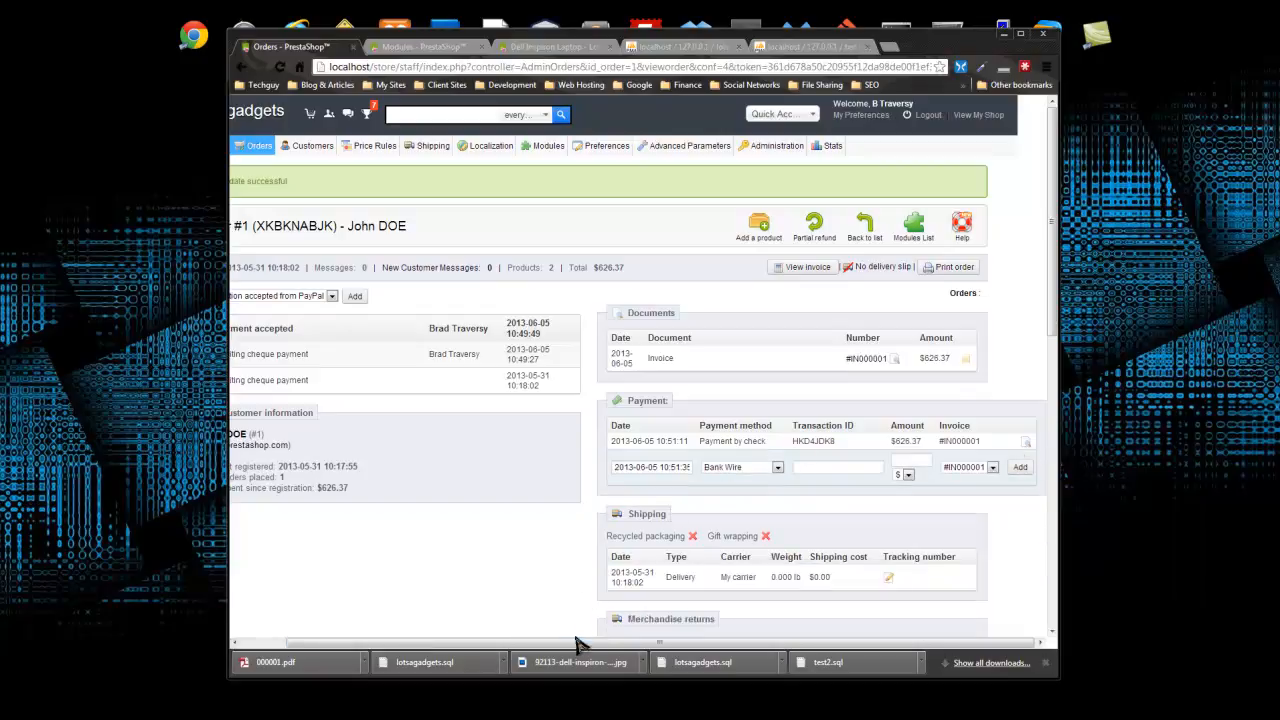
- Review the shipping carrier 'My carrier', addresses and product lines, then return to the top
scroll(528, 549, "down", 3)
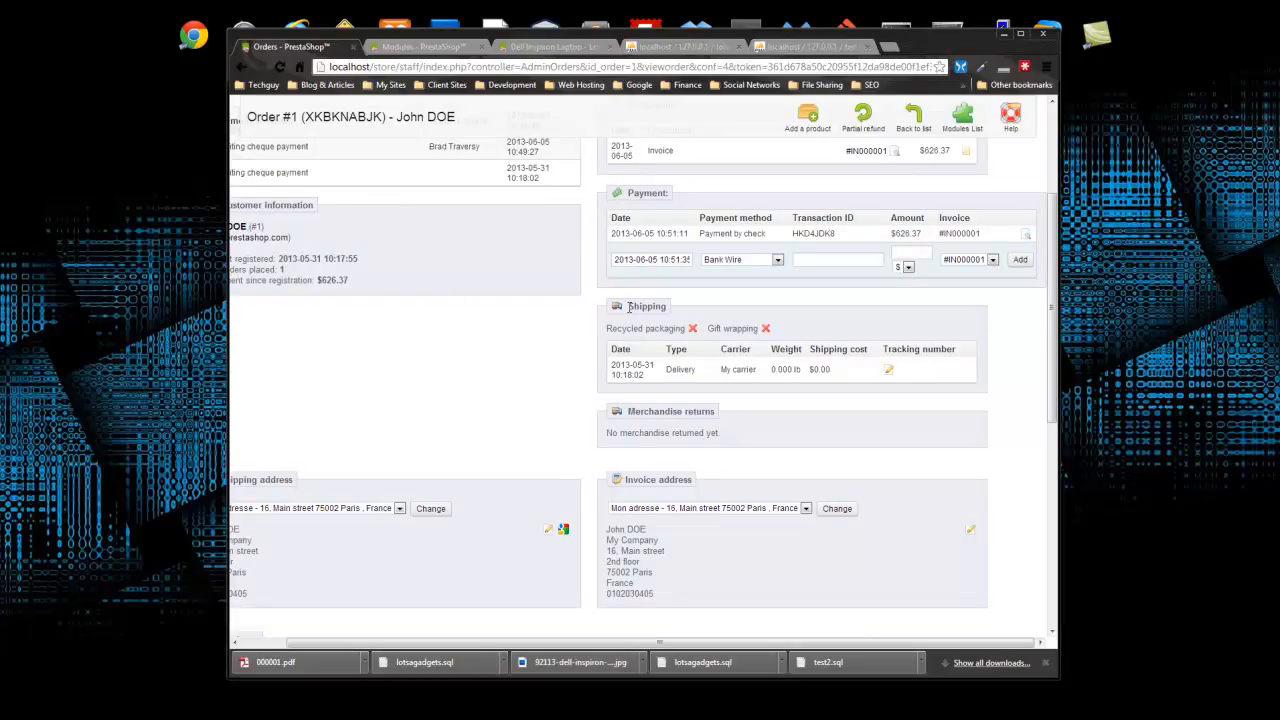
left_click_drag(757, 378, 720, 371)
left_click_drag(698, 642, 629, 643)
scroll(529, 491, "down", 3)
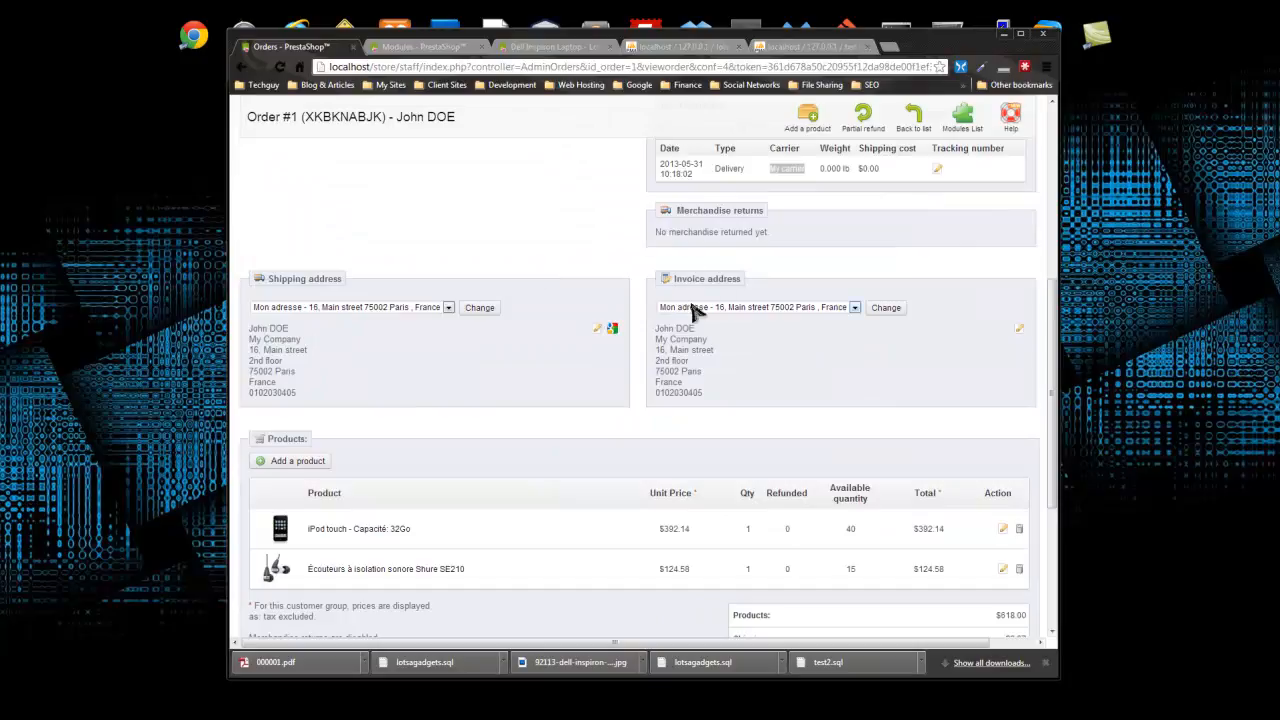
scroll(662, 367, "down", 3)
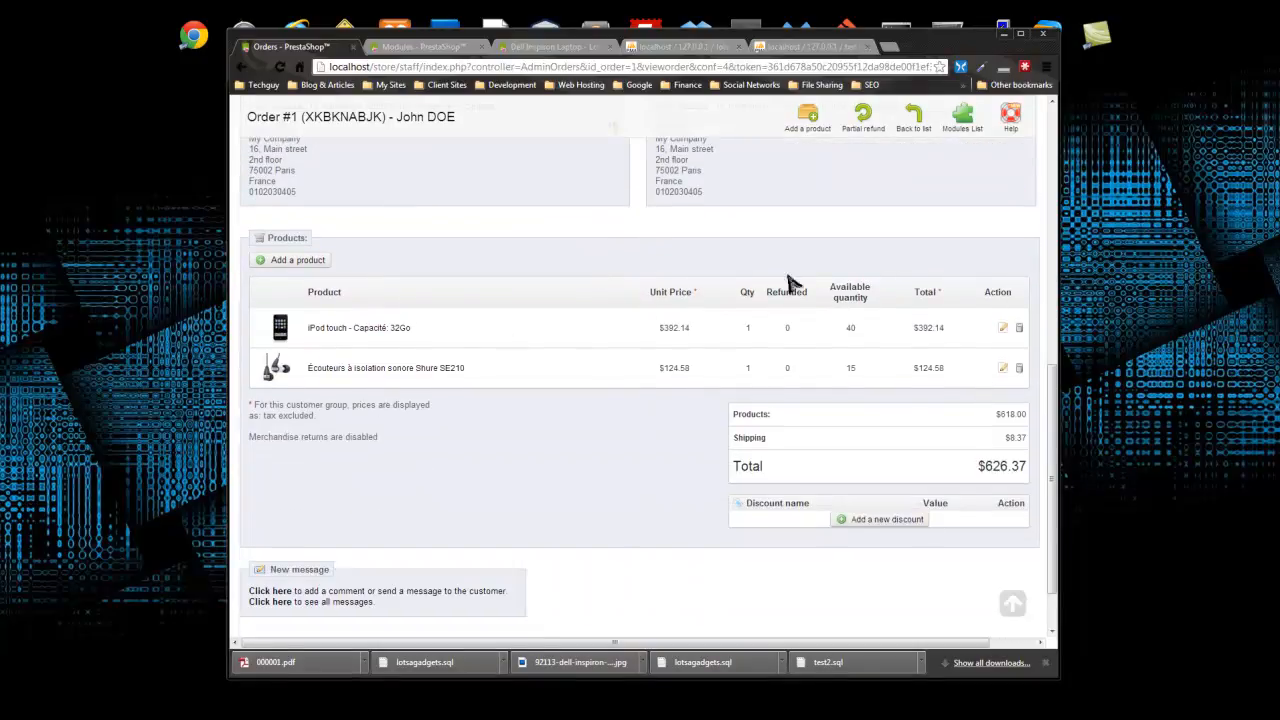
scroll(330, 315, "down", 1)
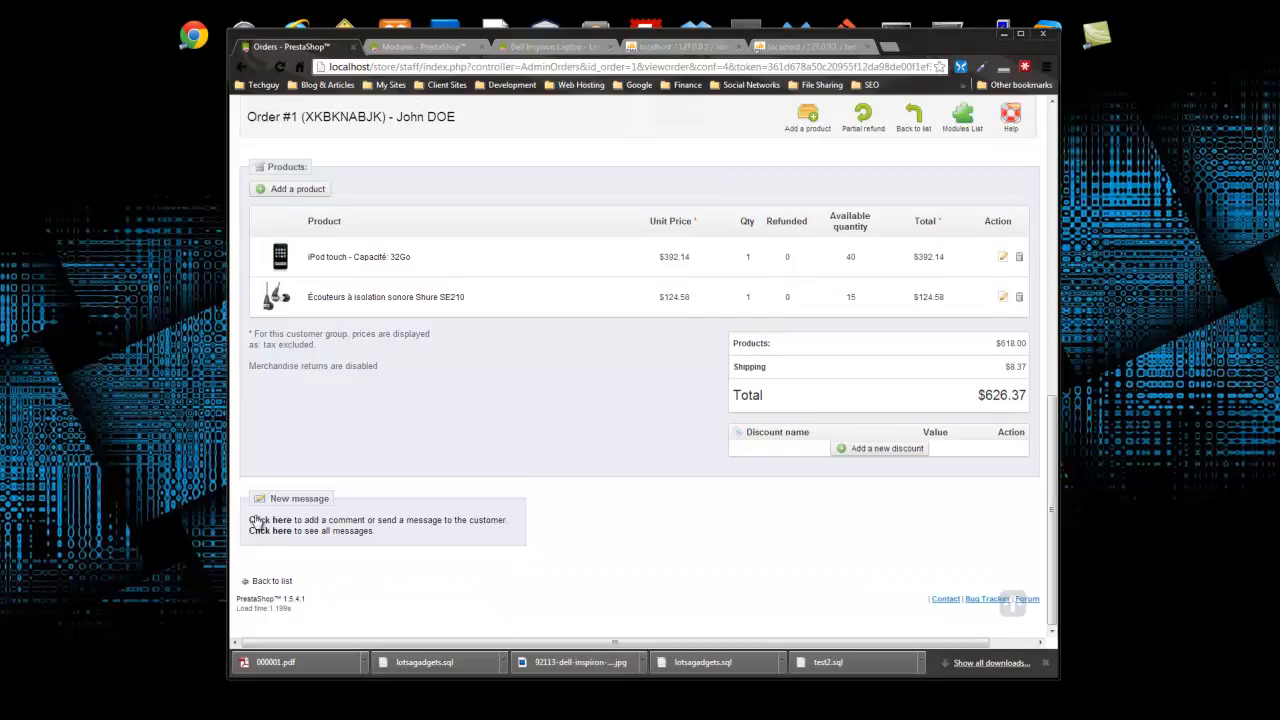
left_click(1012, 598)
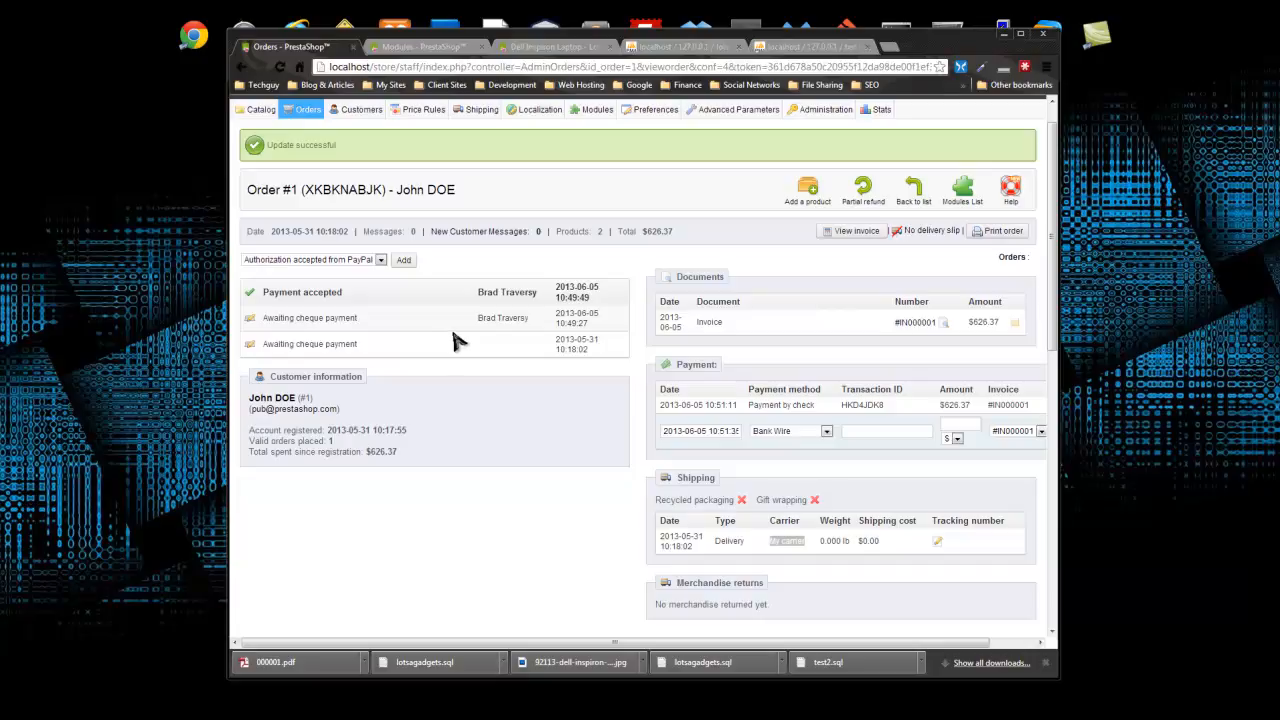
- Go to Customers > Customers to list the single registered customer
scroll(450, 342, "up", 1)
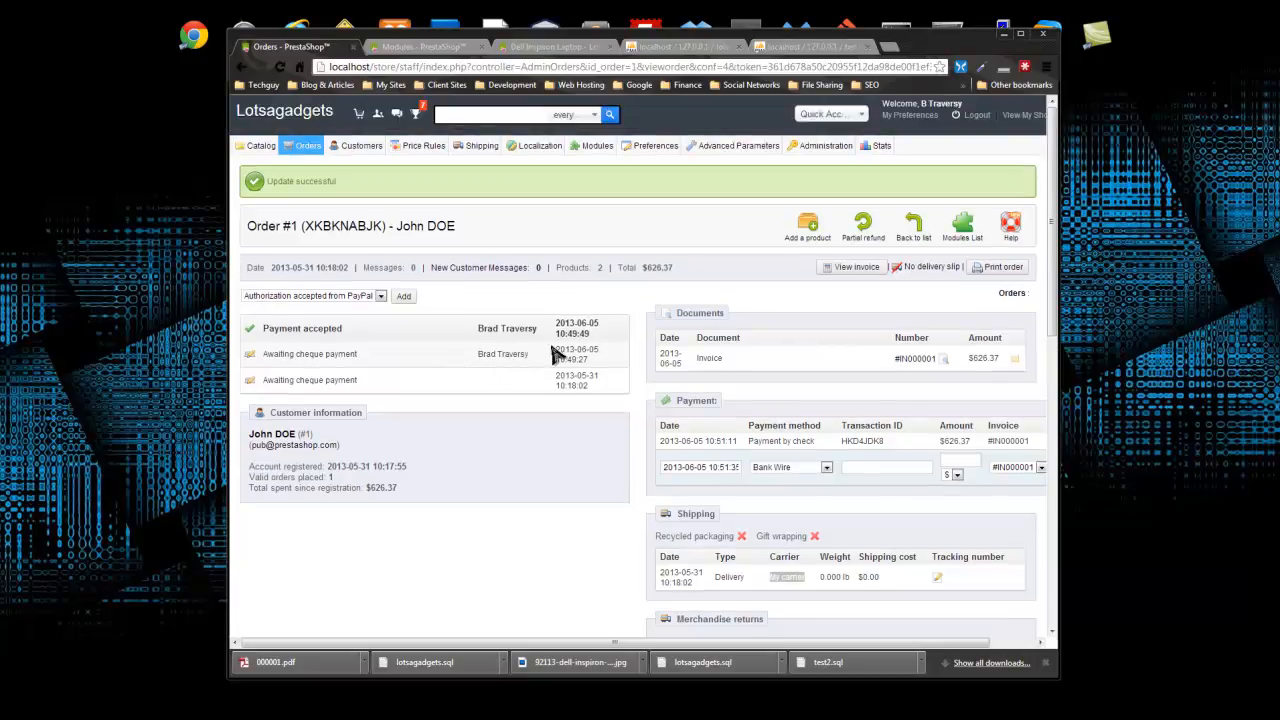
mouse_move(365, 148)
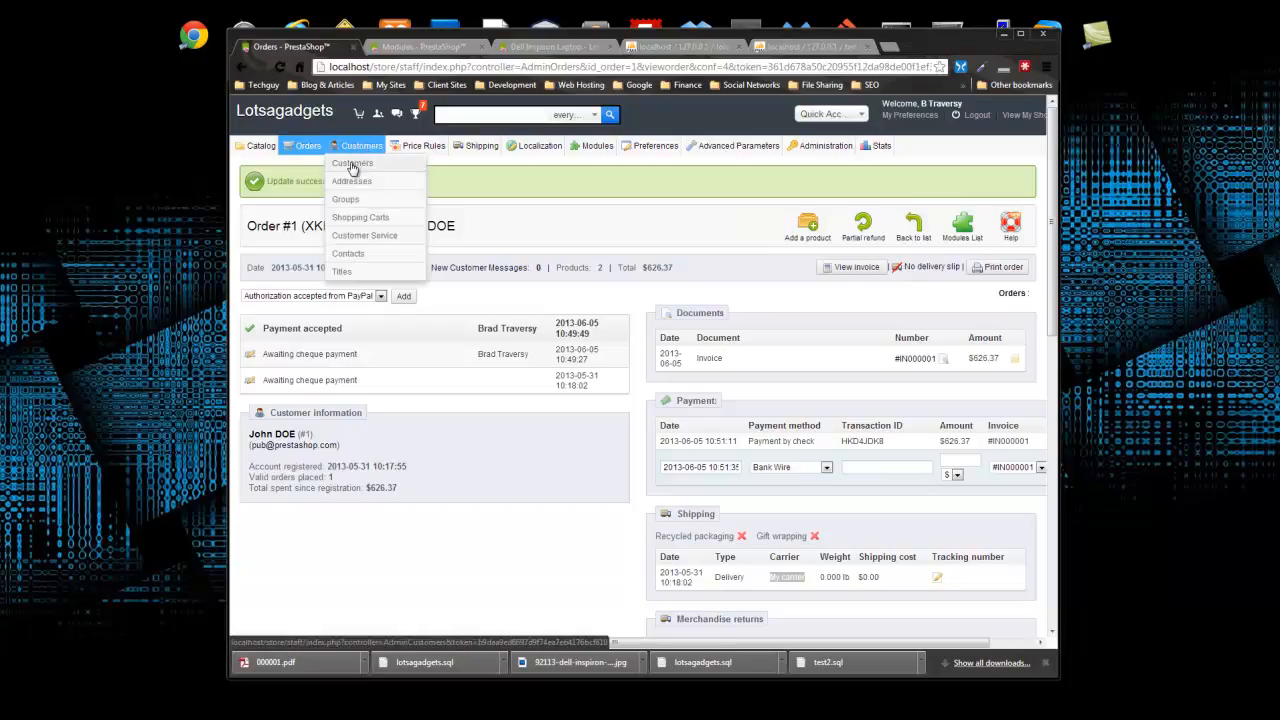
left_click(354, 165)
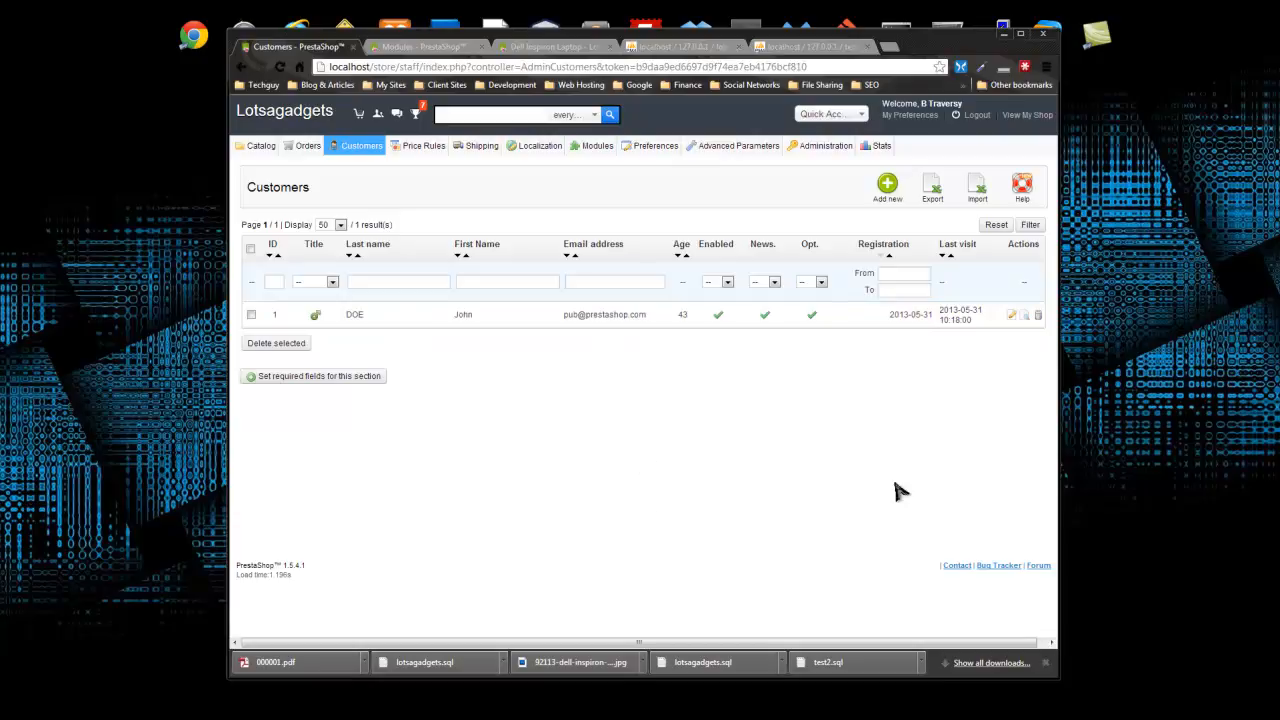
left_click(1012, 317)
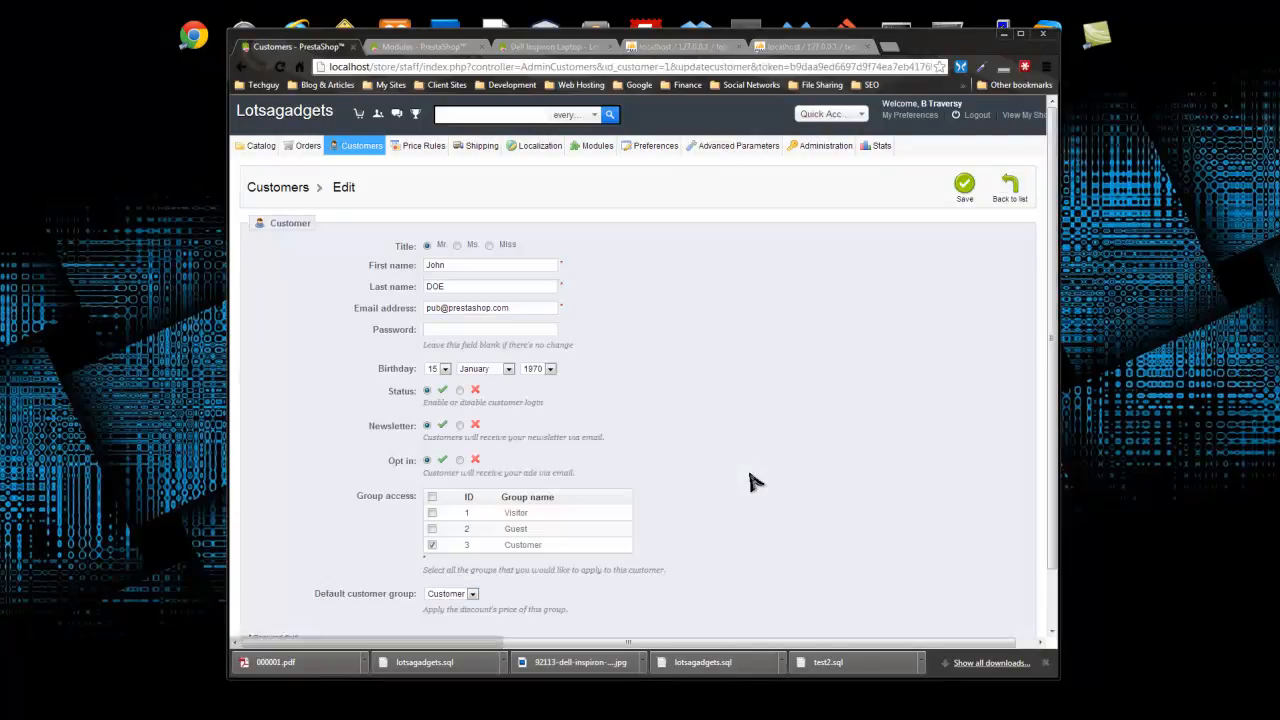
scroll(366, 340, "down", 1)
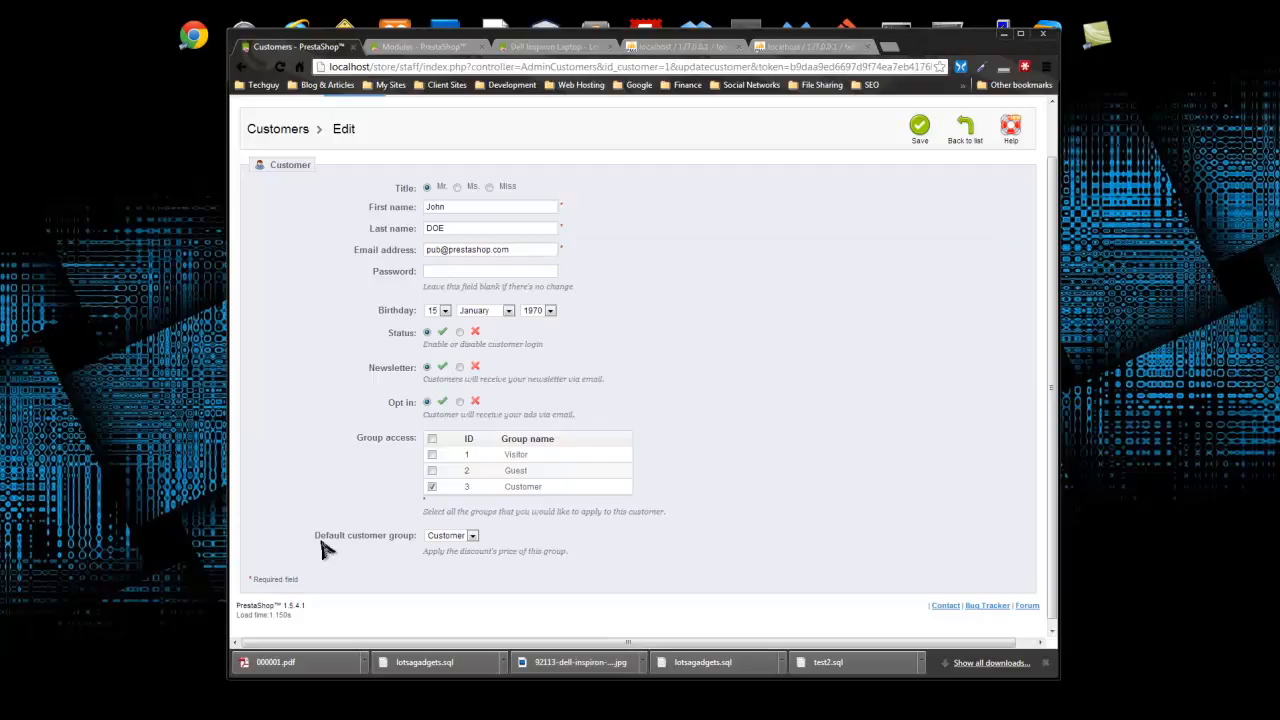
left_click(474, 537)
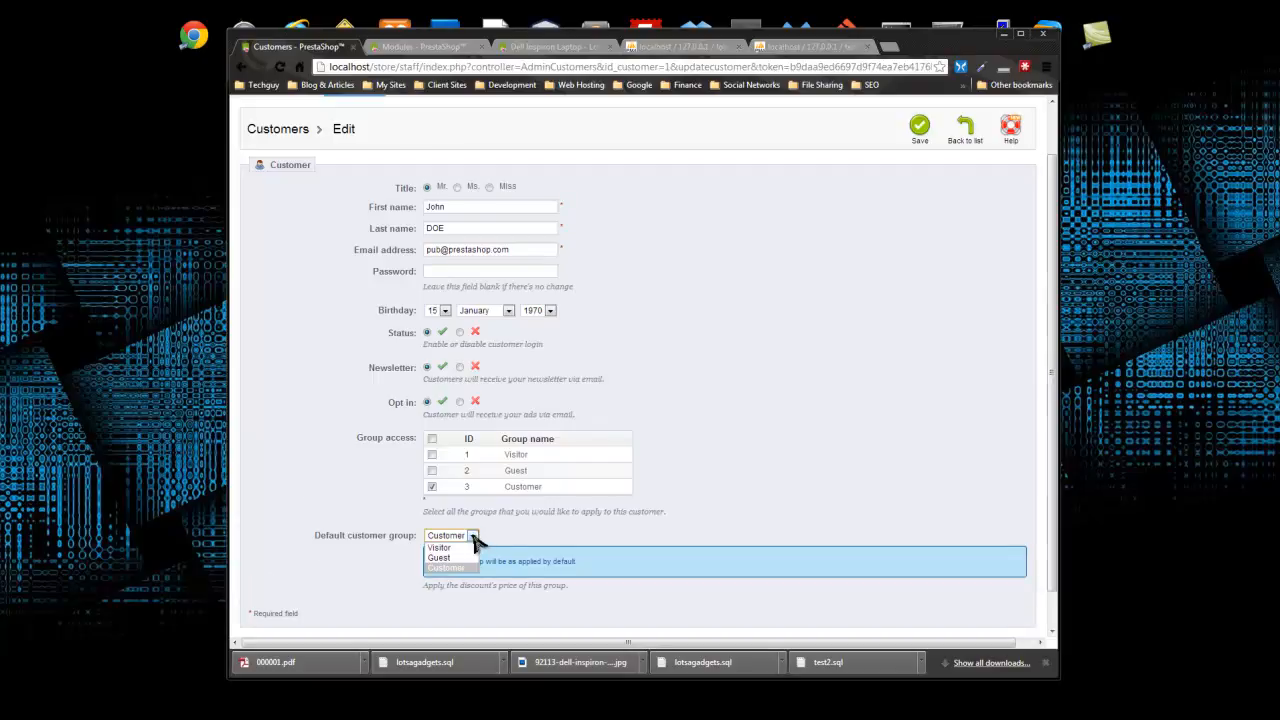
left_click(573, 535)
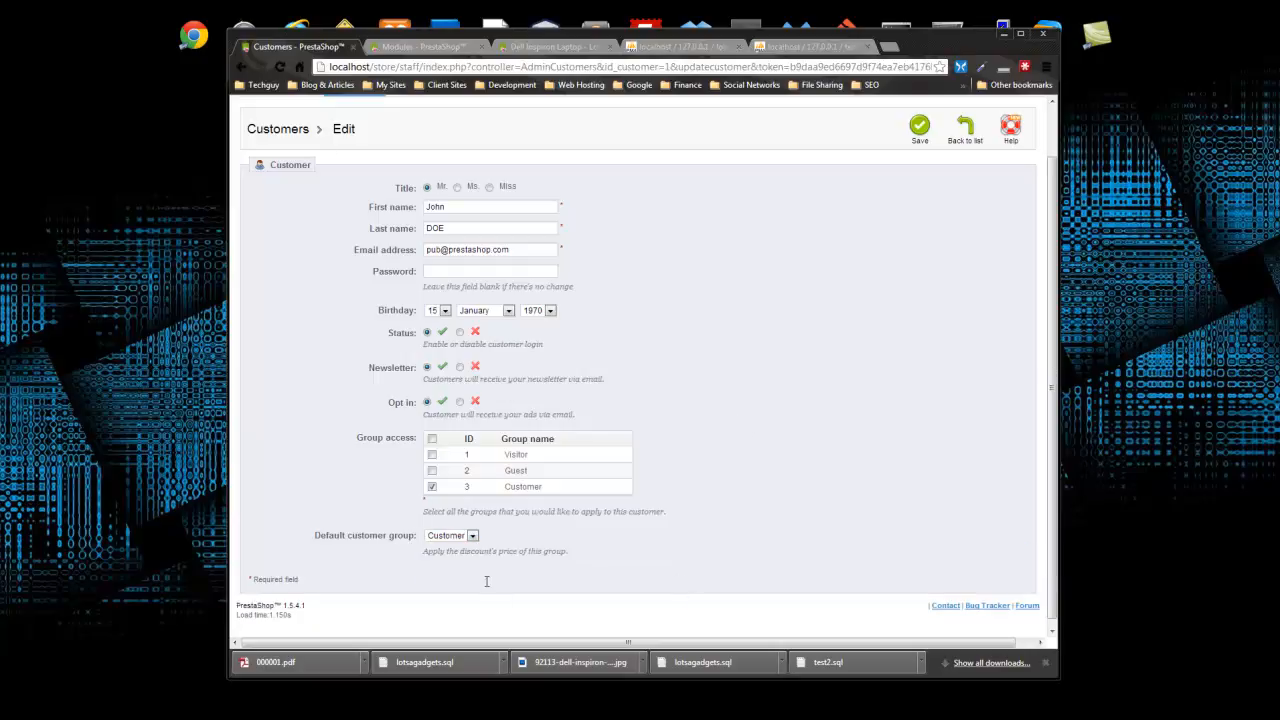
left_click(248, 67)
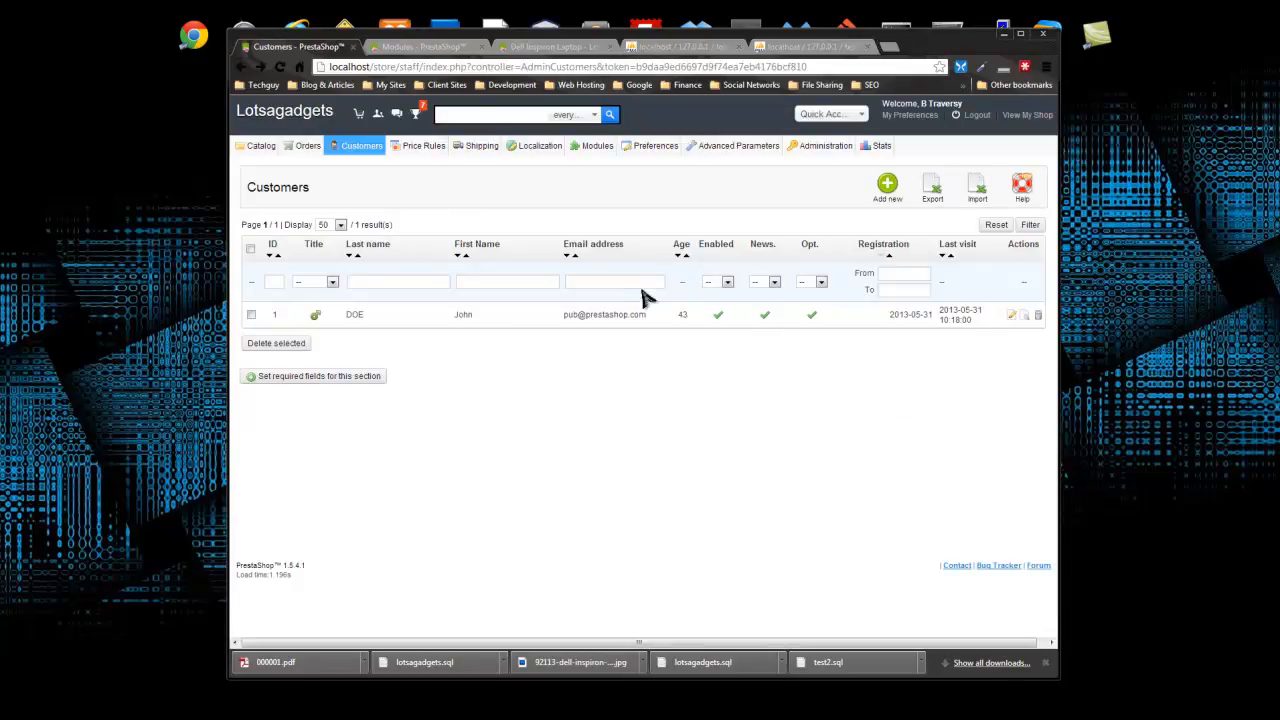
left_click(389, 317)
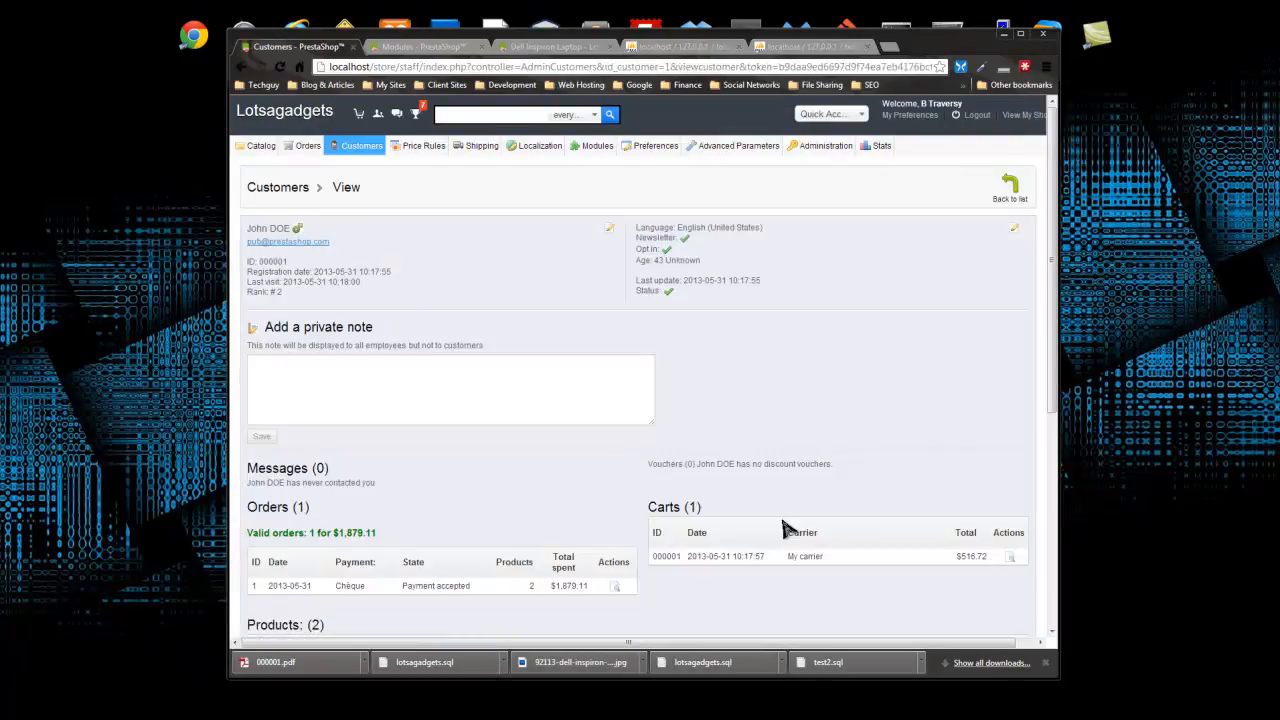
- Scroll through the customer's detail page, checking the customer's rank details
scroll(700, 352, "down", 5)
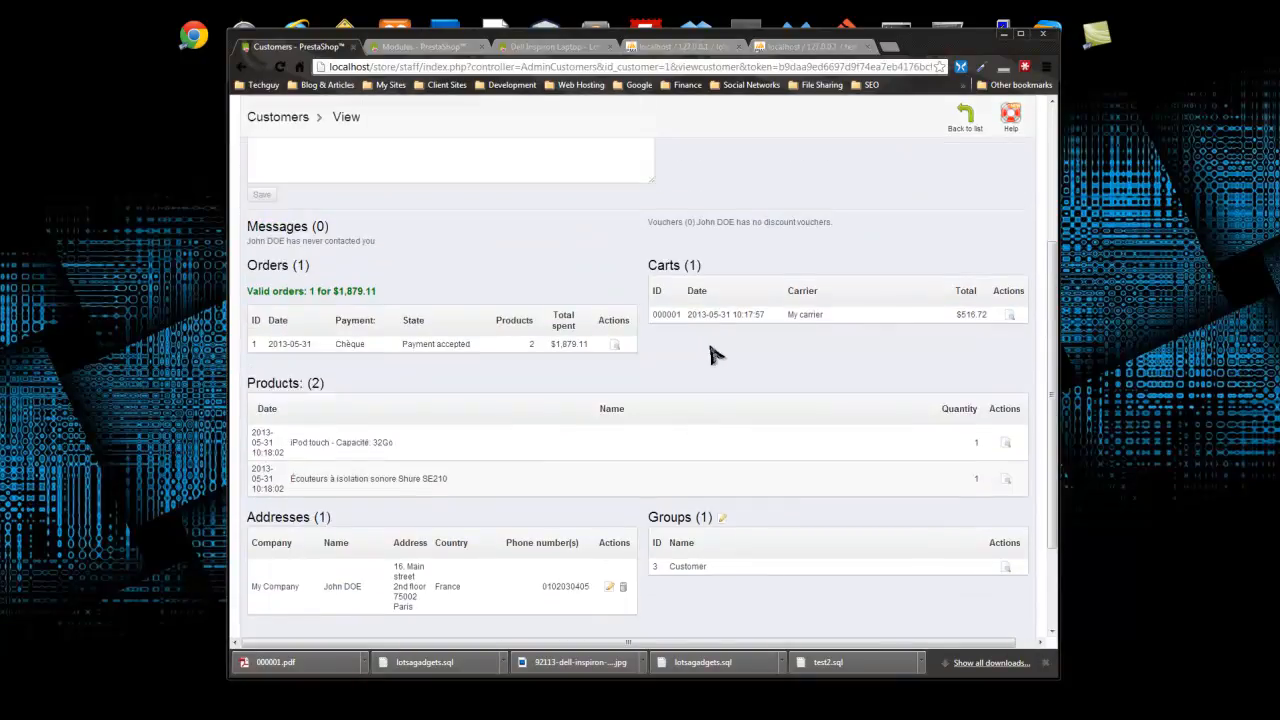
scroll(712, 354, "up", 5)
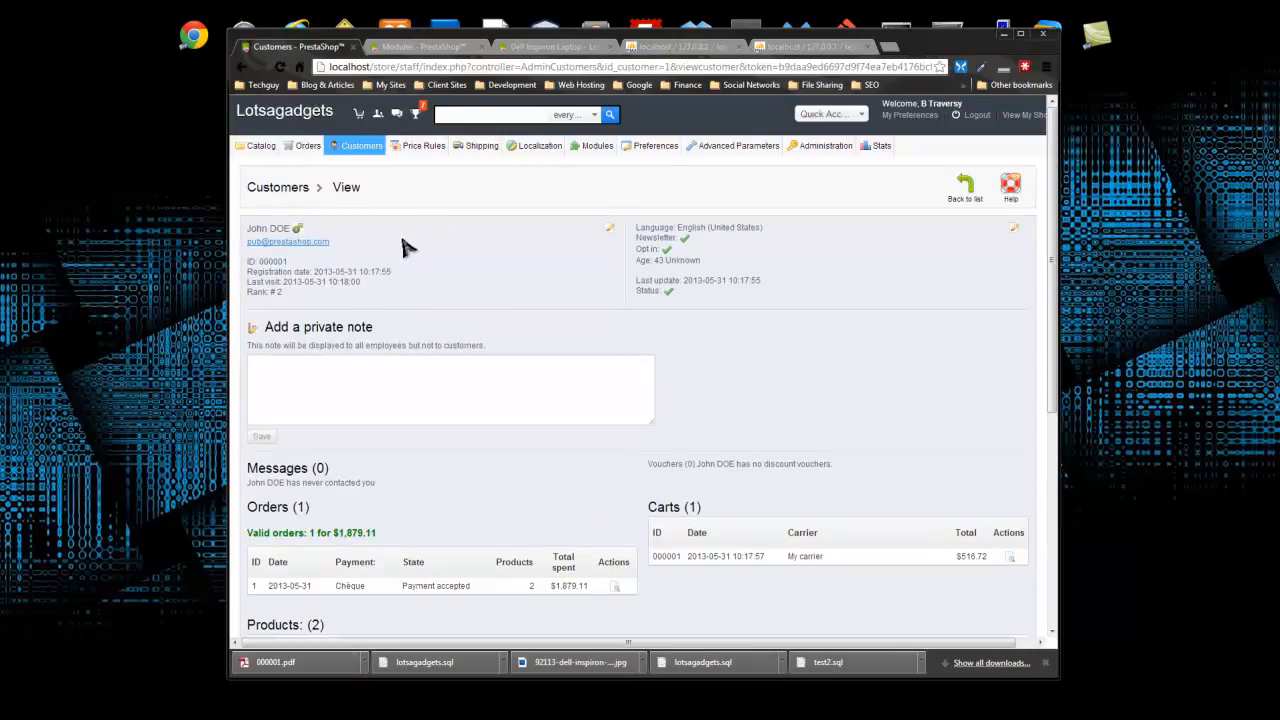
scroll(405, 247, "down", 1)
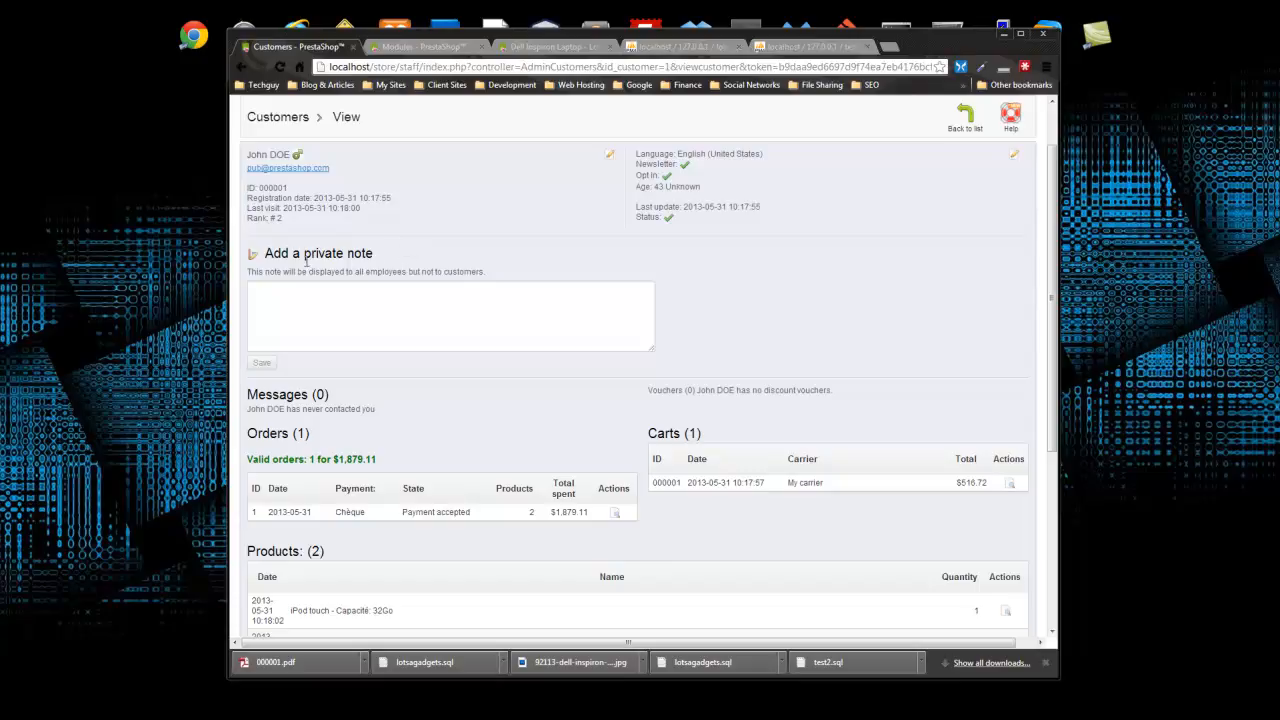
left_click_drag(283, 219, 207, 205)
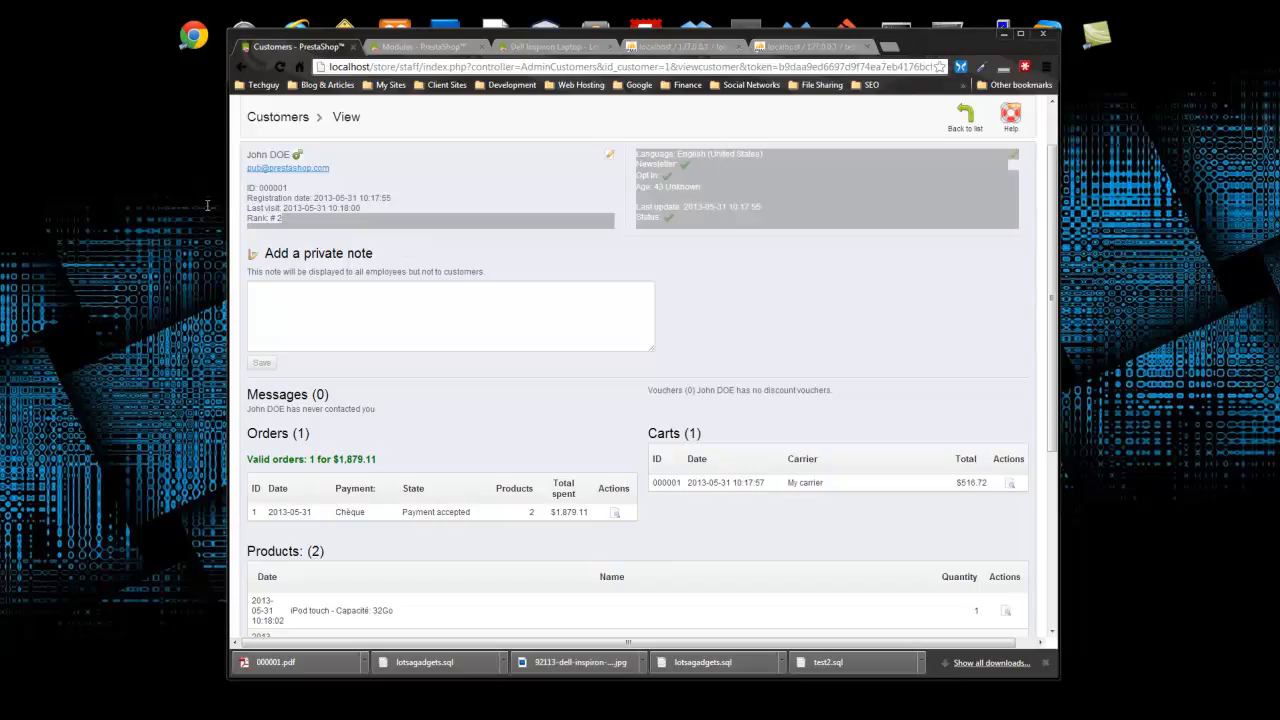
left_click(279, 215)
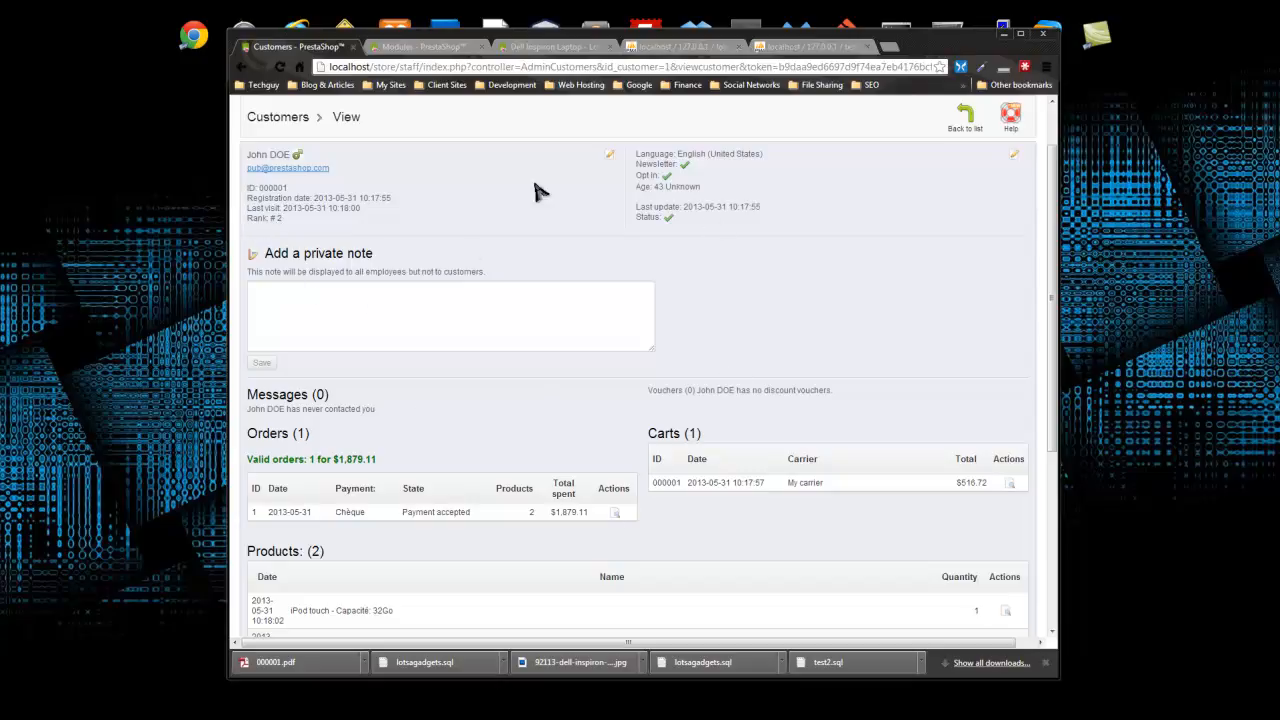
scroll(383, 200, "down", 2)
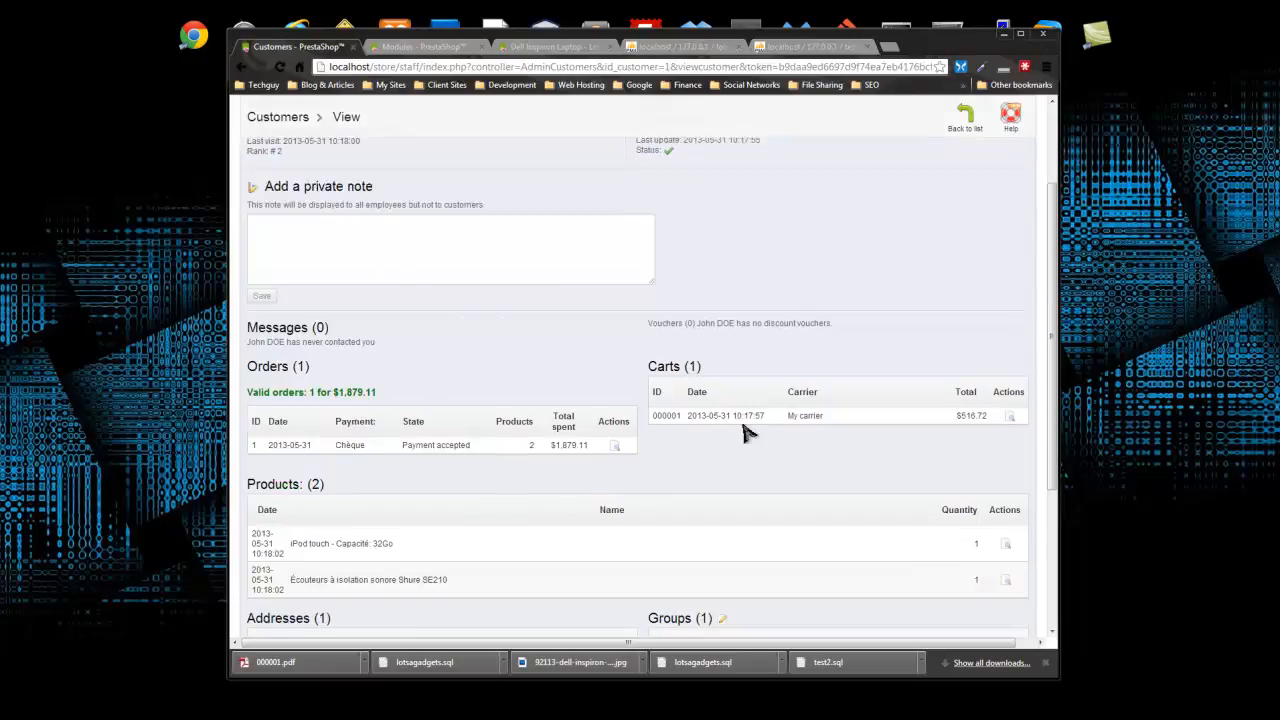
scroll(411, 240, "up", 2)
- Save the private note 'This is a good customer' and scroll through the customer's details
left_click(397, 304)
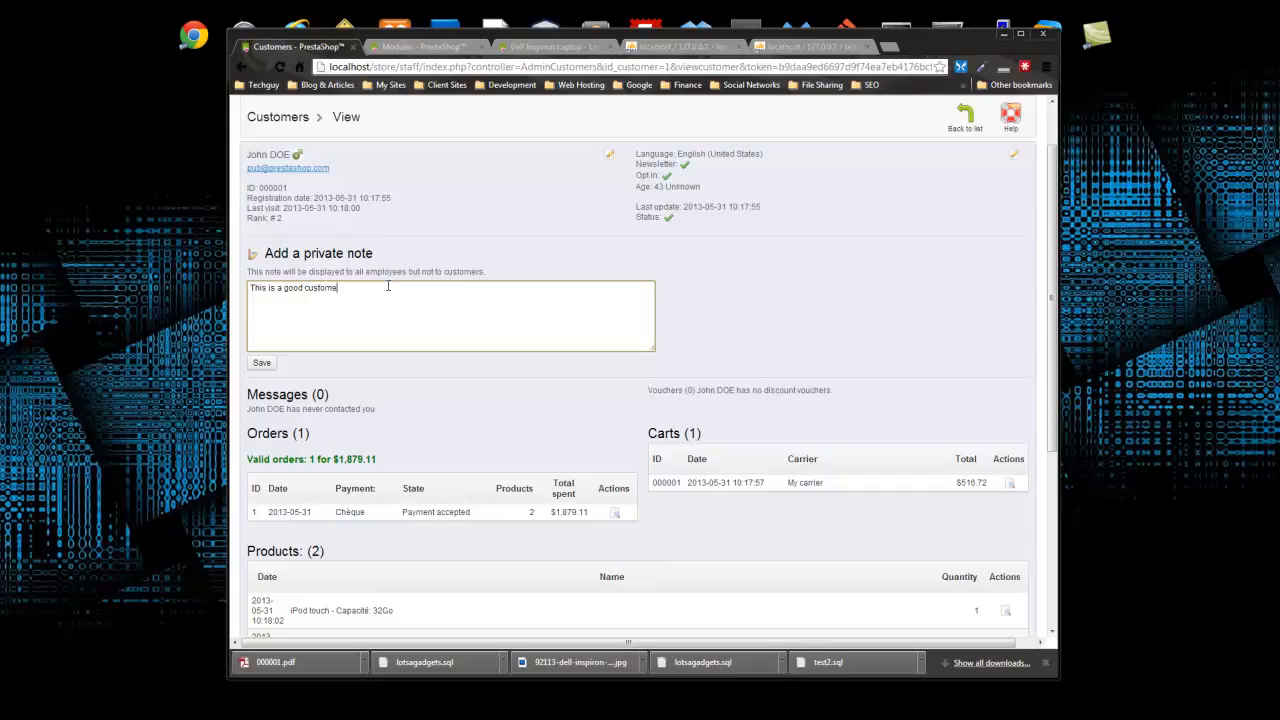
left_click(264, 365)
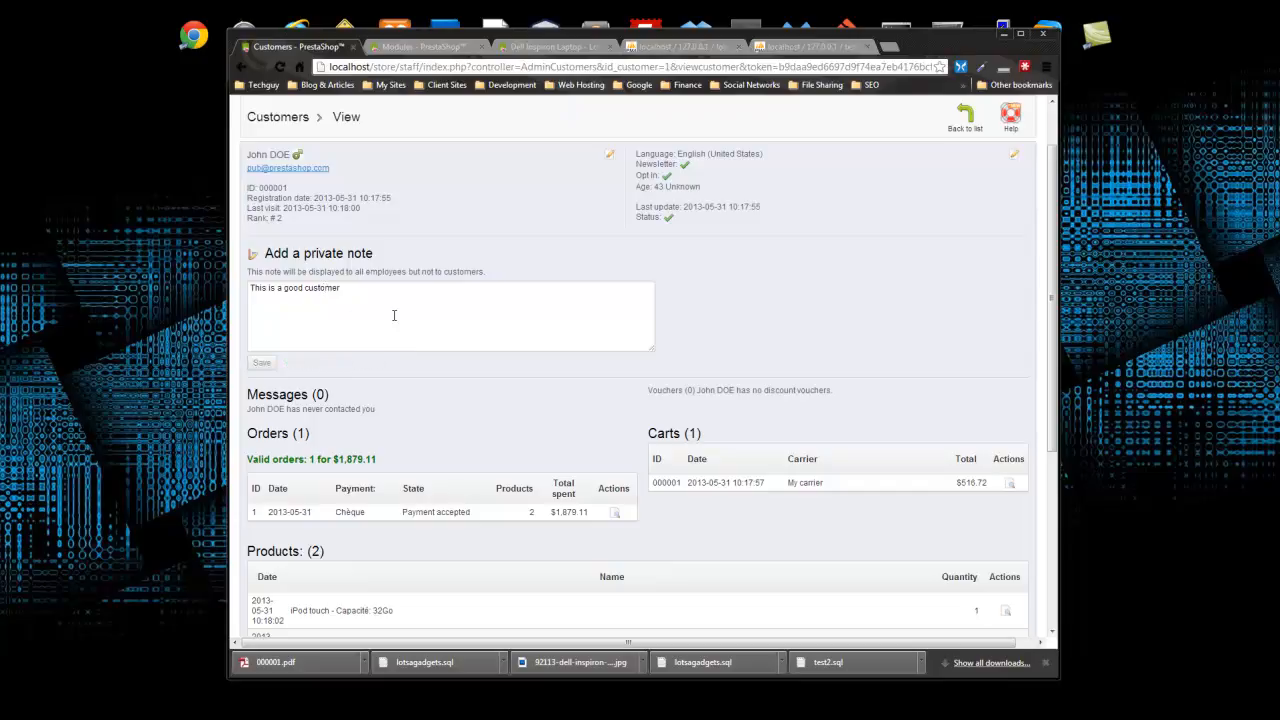
scroll(394, 318, "down", 2)
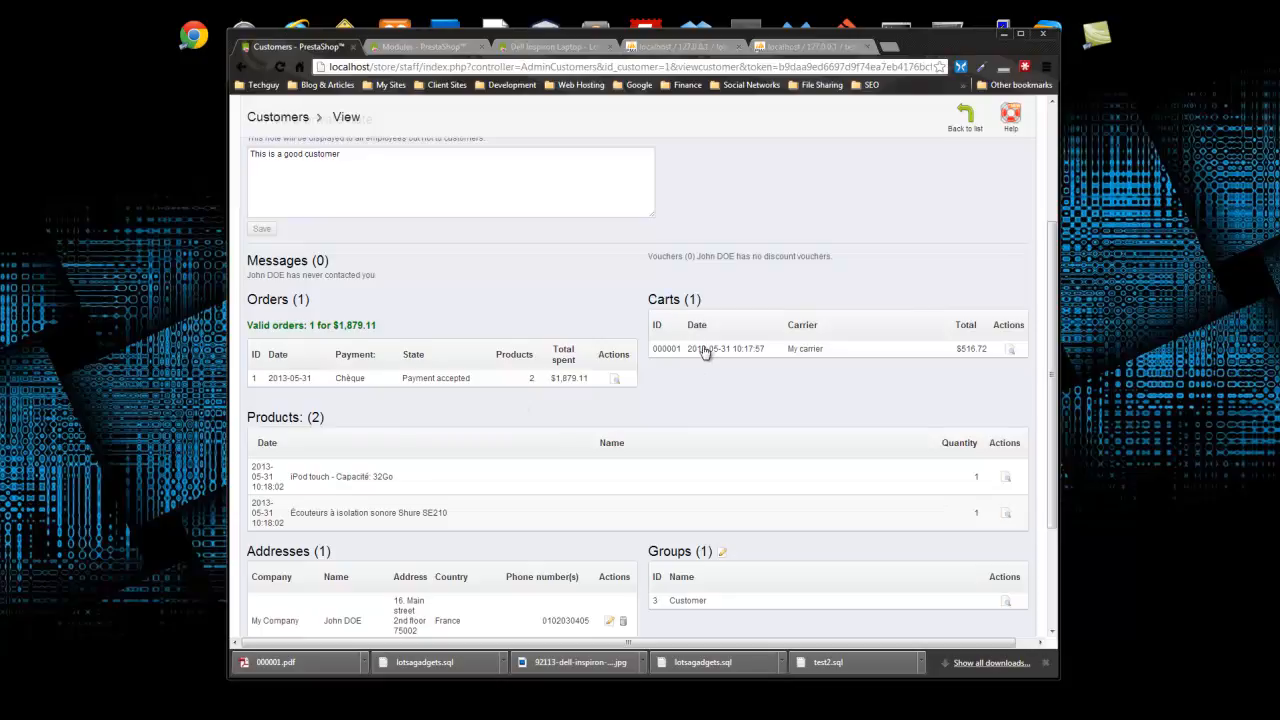
scroll(677, 316, "down", 3)
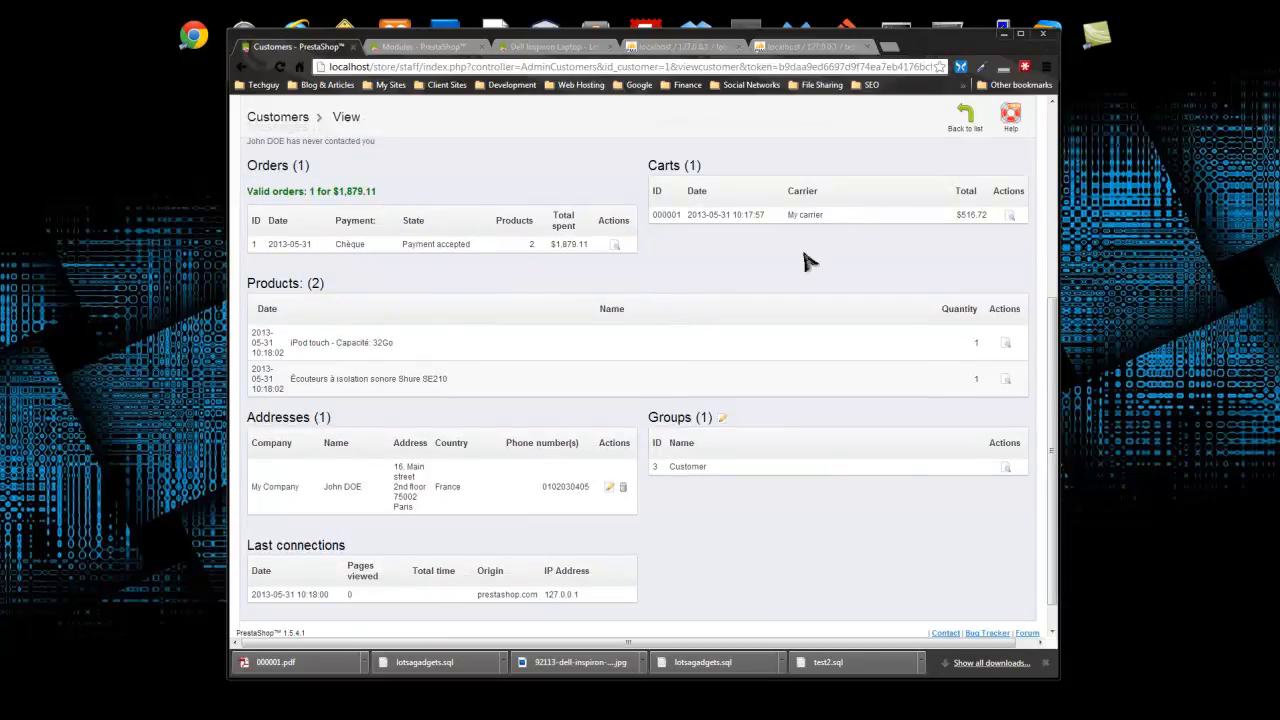
scroll(466, 352, "down", 1)
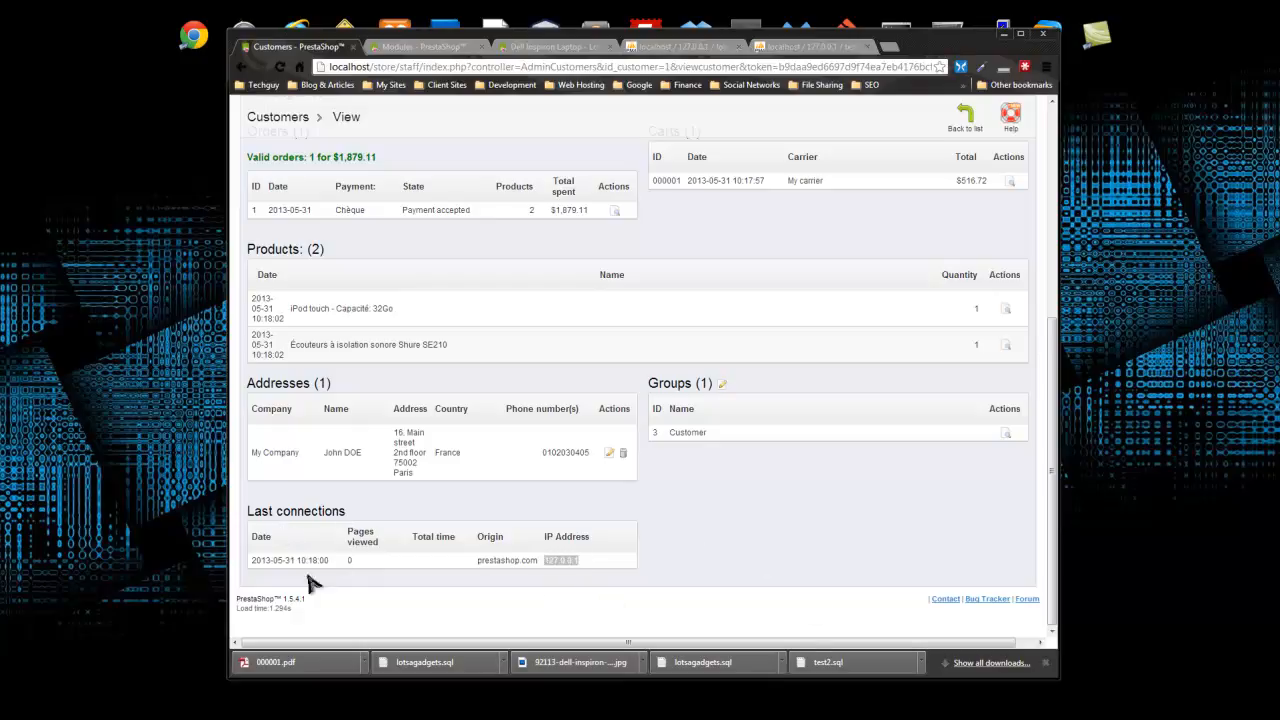
left_click(583, 560)
scroll(455, 585, "up", 3)
scroll(455, 585, "up", 1)
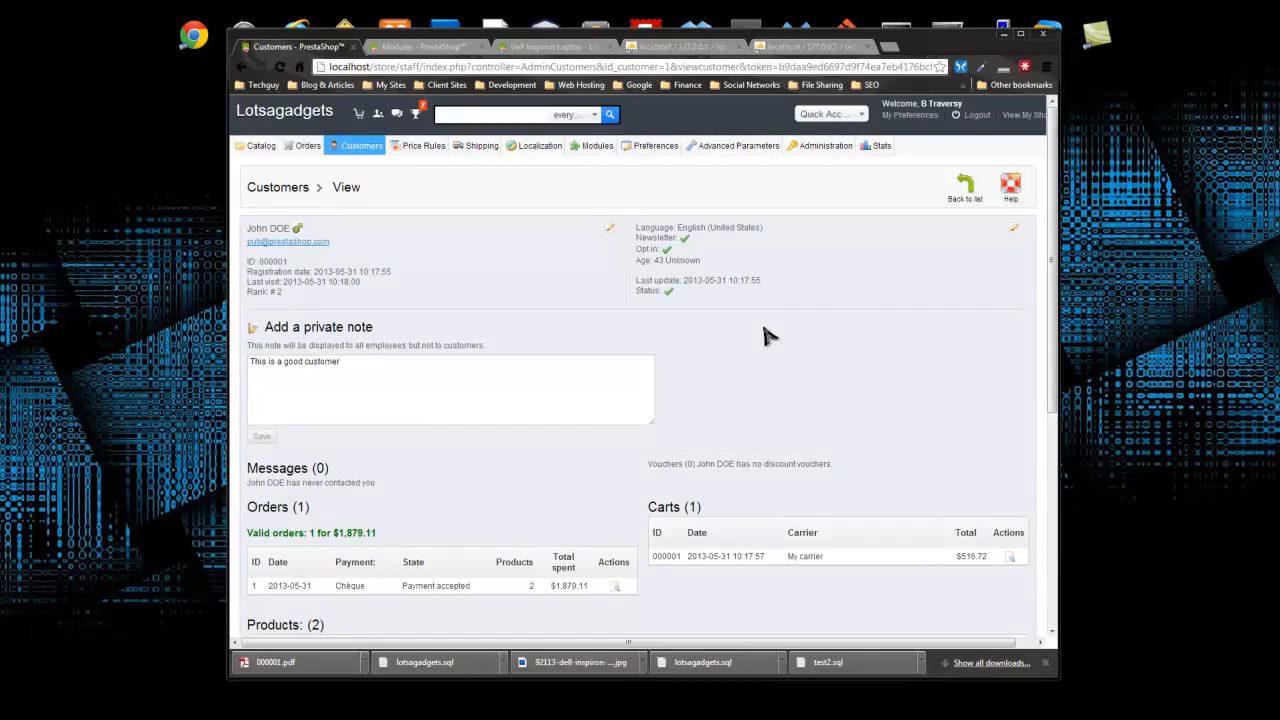
- Open the customer's Paris address from Customers > Addresses, then go back unchanged
left_click(965, 187)
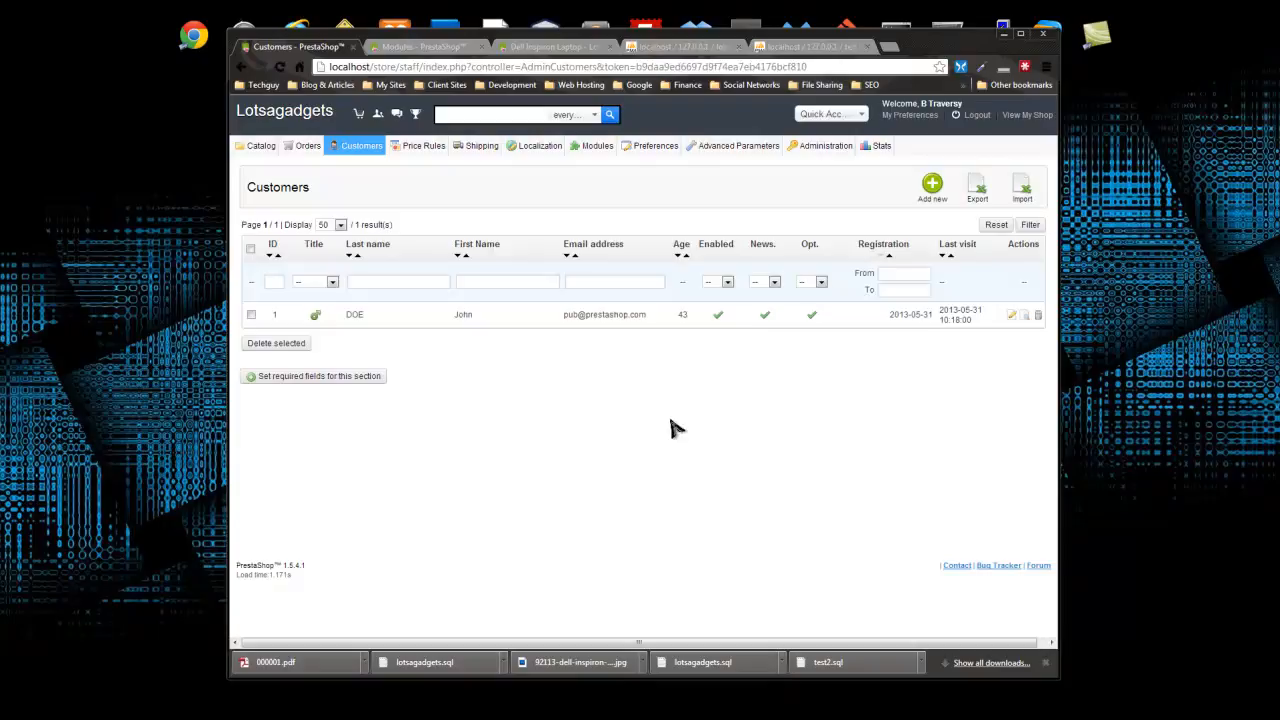
mouse_move(372, 150)
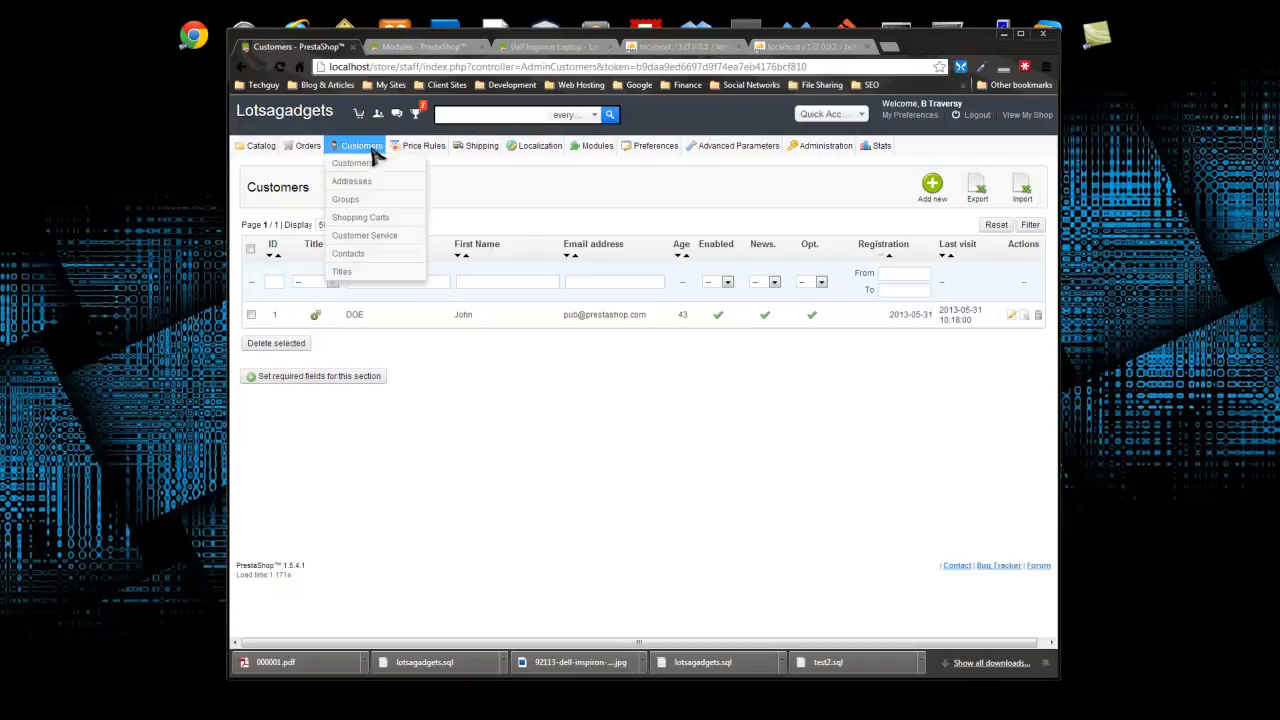
left_click(352, 183)
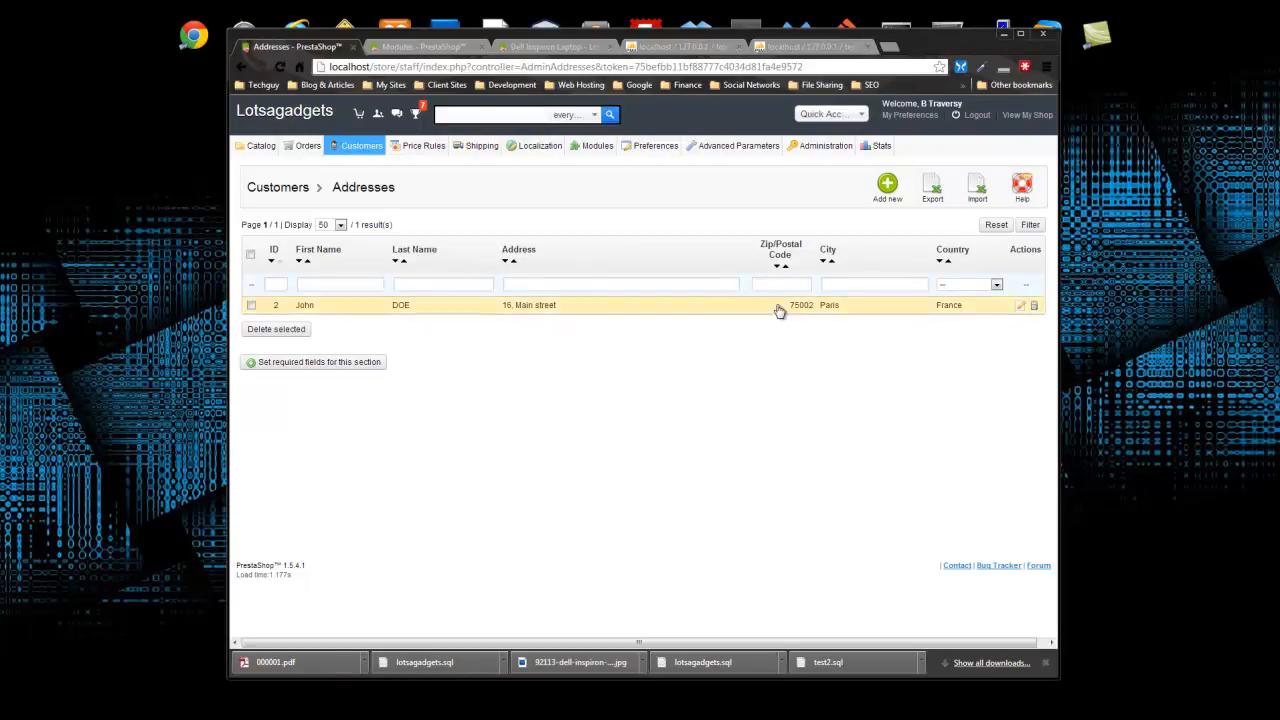
left_click(306, 314)
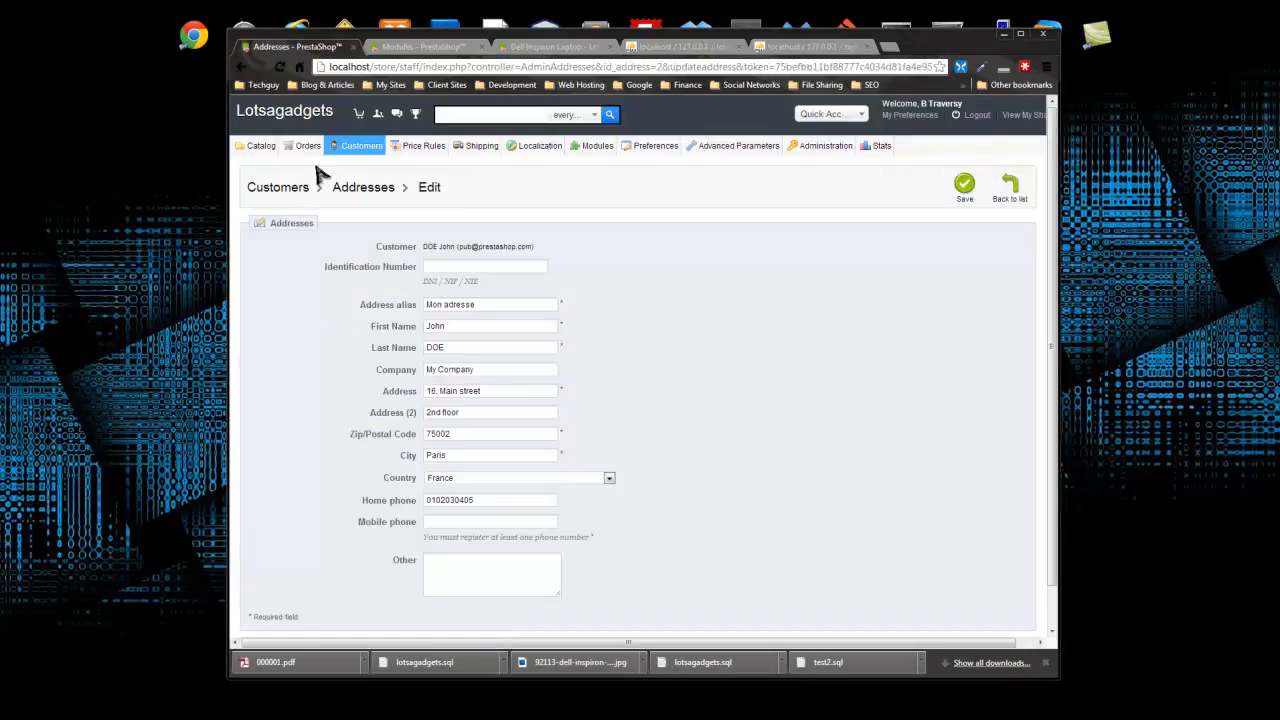
scroll(382, 281, "down", 1)
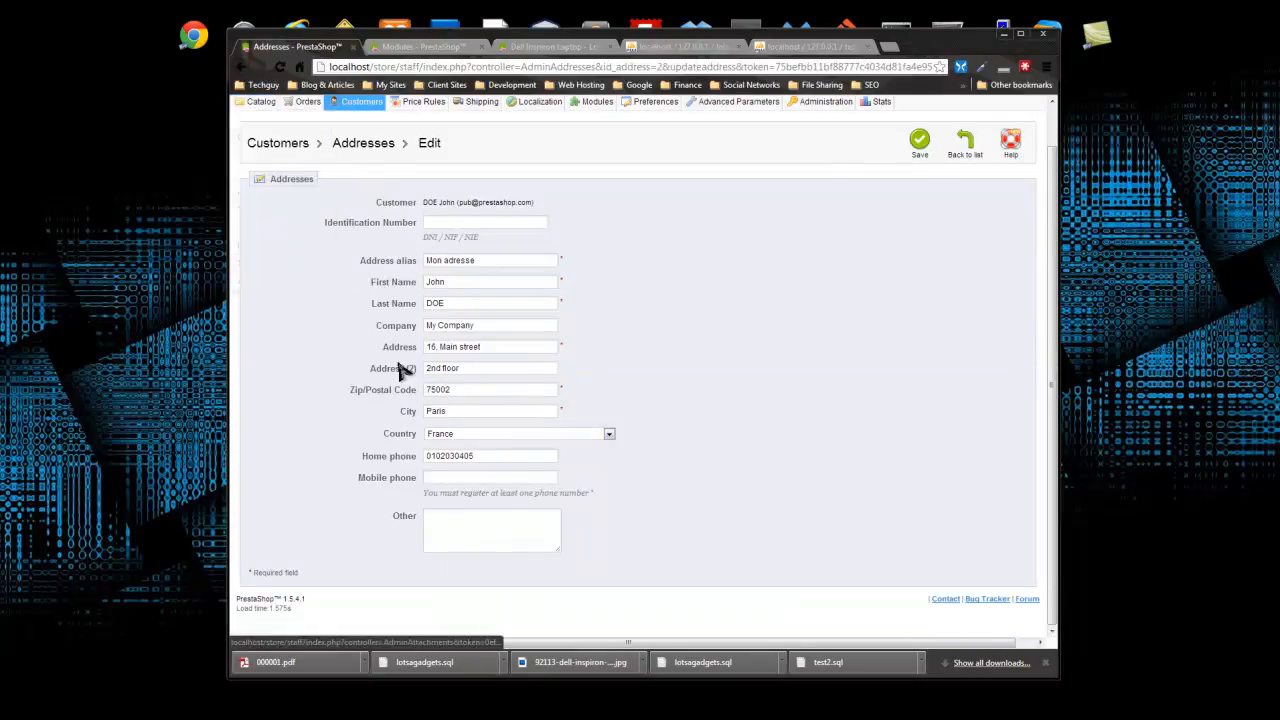
left_click(241, 66)
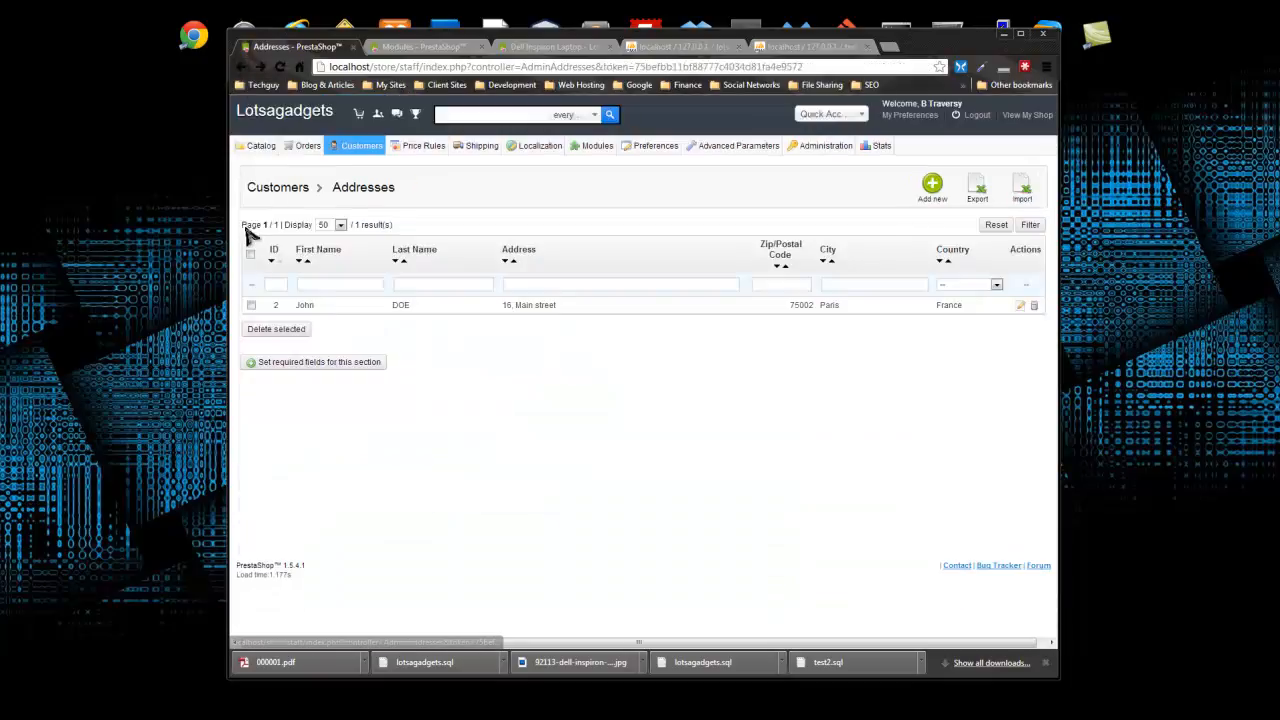
- Open Customers > Groups, view the Customer group's members, and return to the groups list
mouse_move(372, 142)
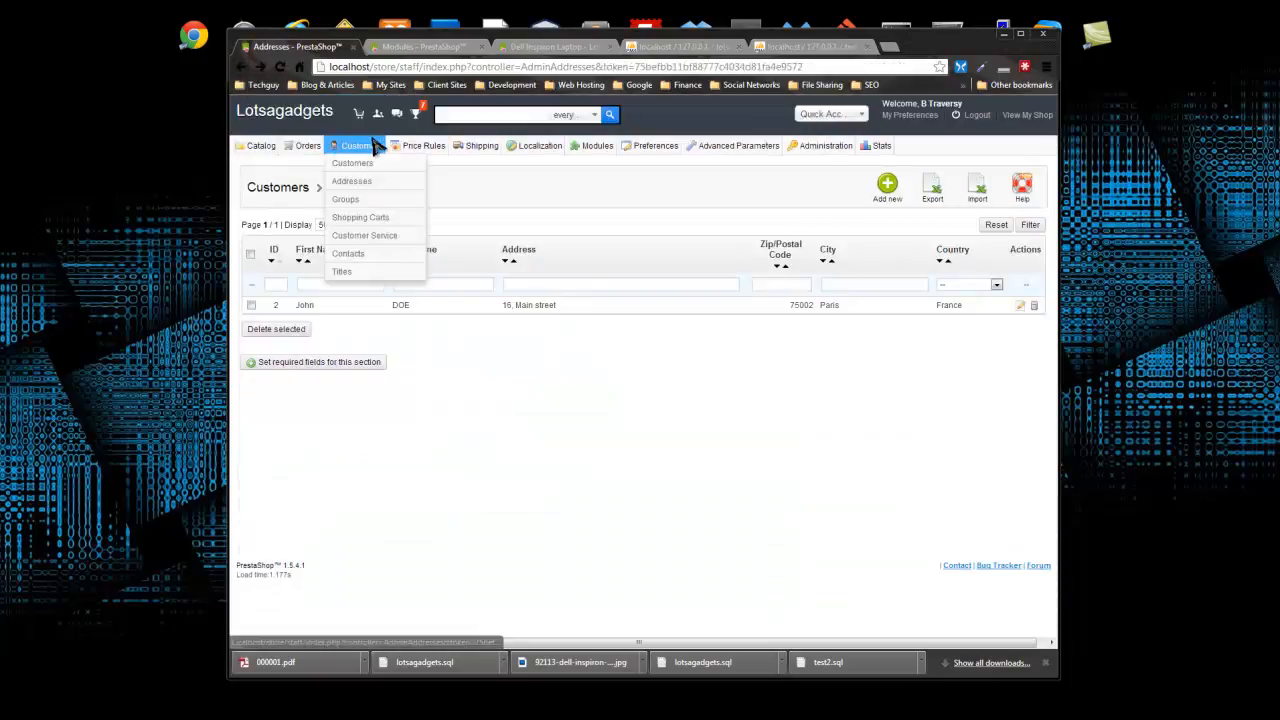
left_click(345, 200)
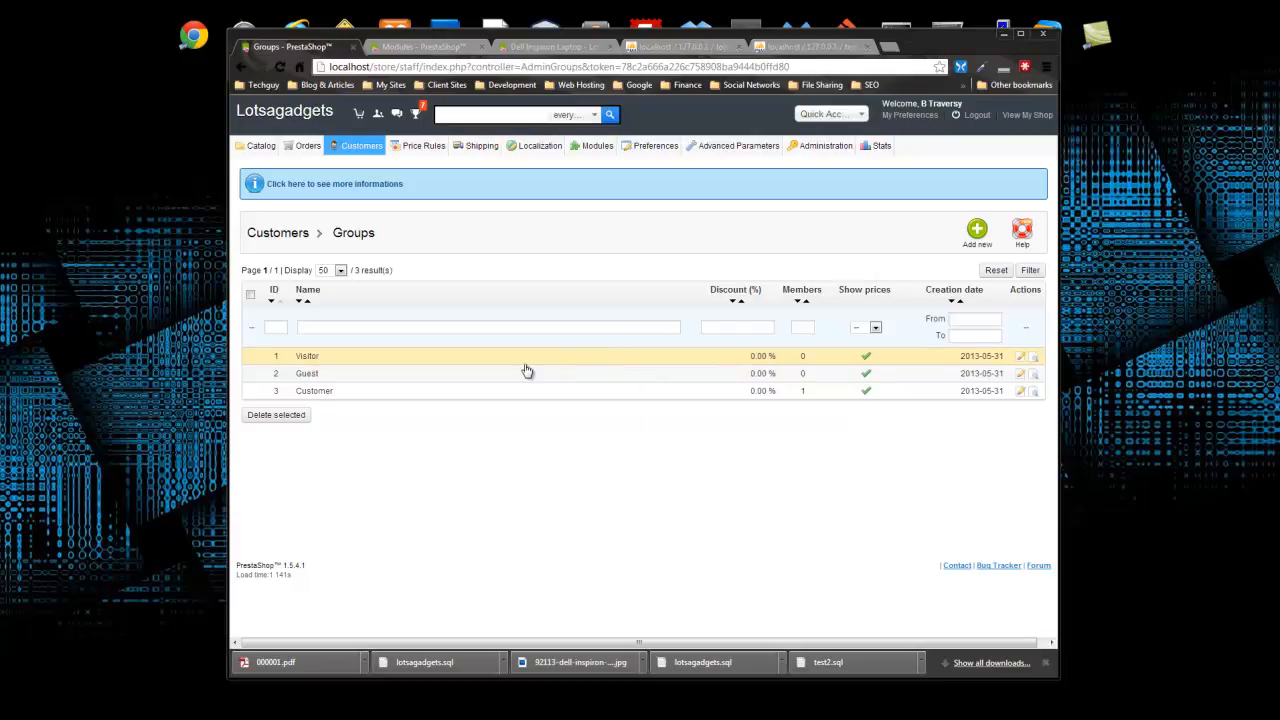
left_click(312, 396)
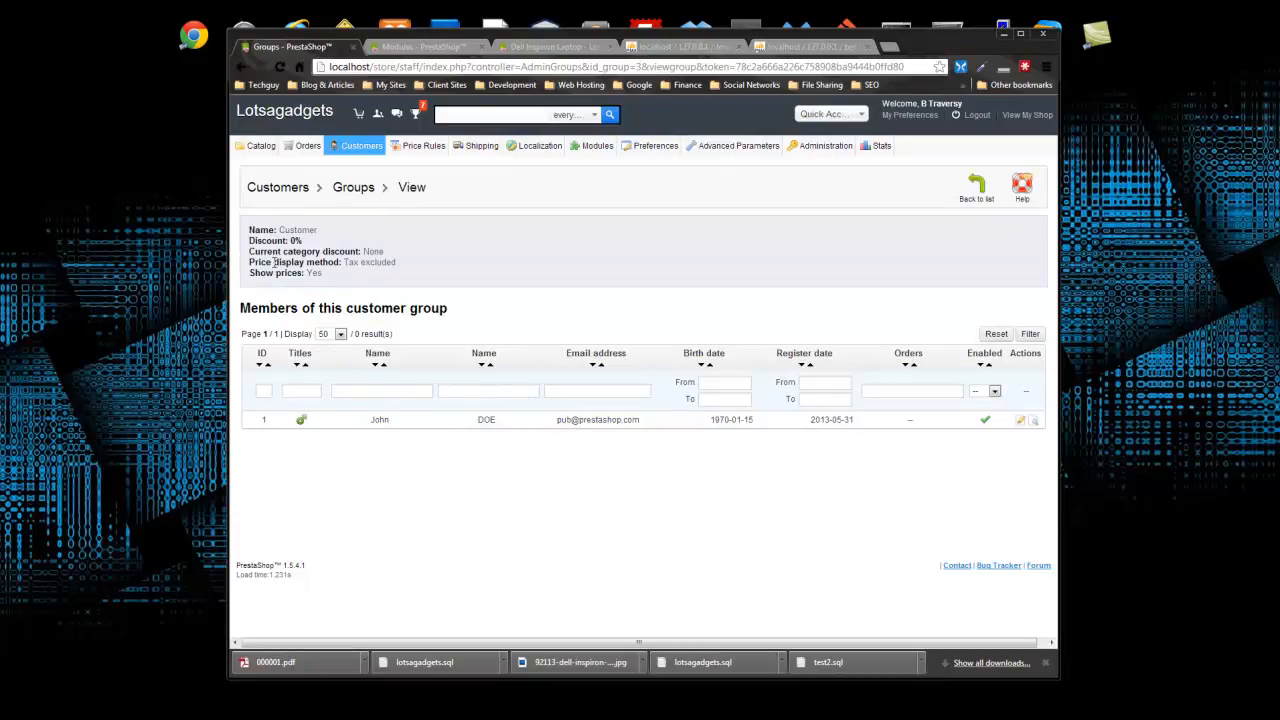
left_click(246, 68)
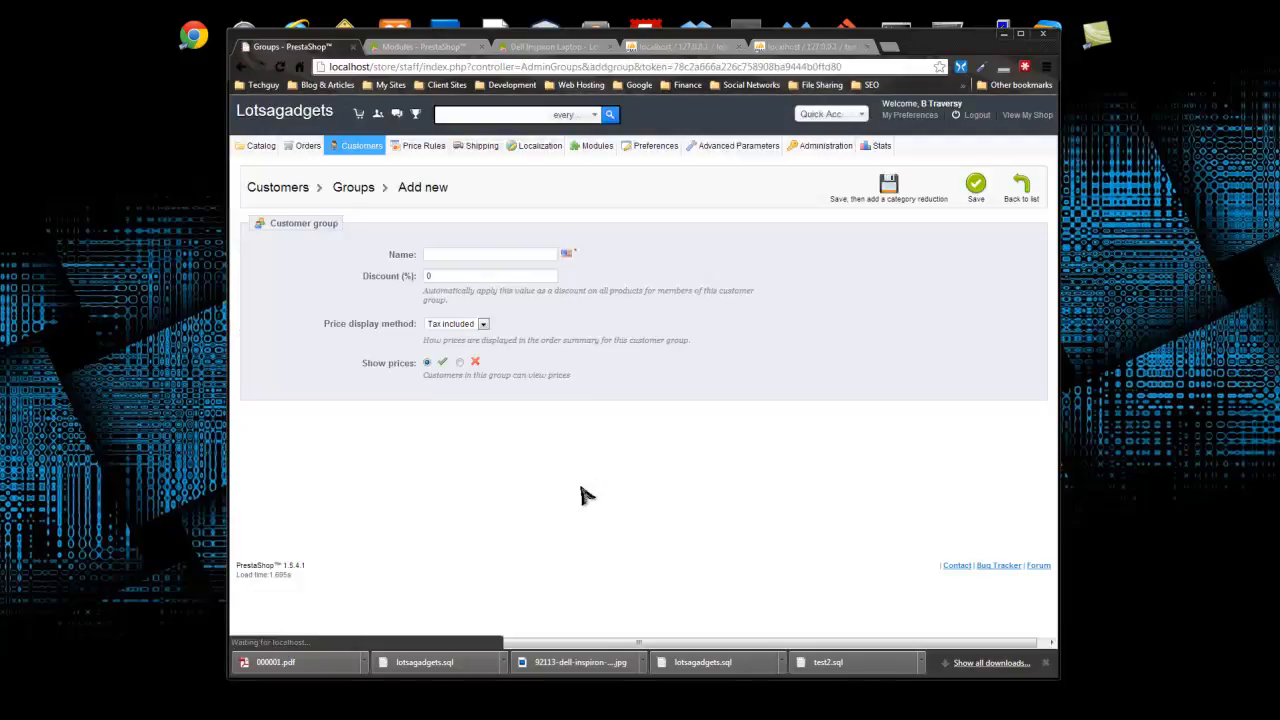
- Name the new group VIP, give it a 5% discount, keep Tax included display, and save
left_click(492, 256)
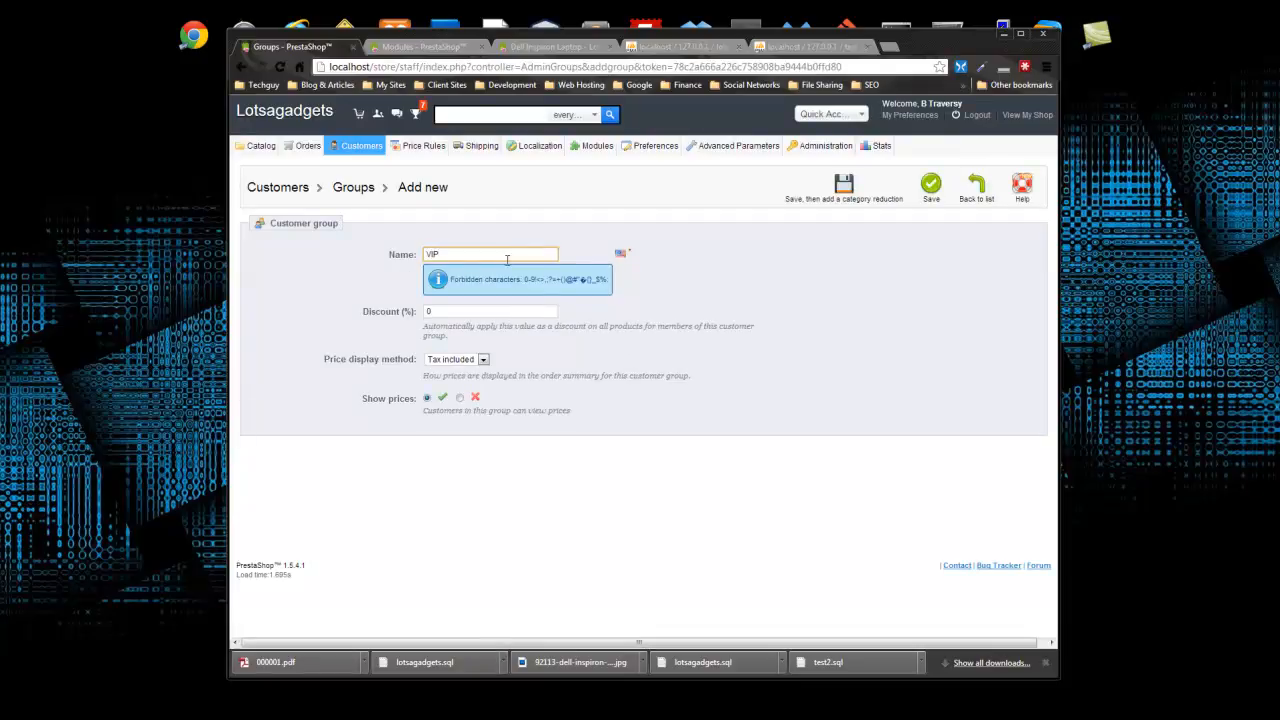
left_click(658, 338)
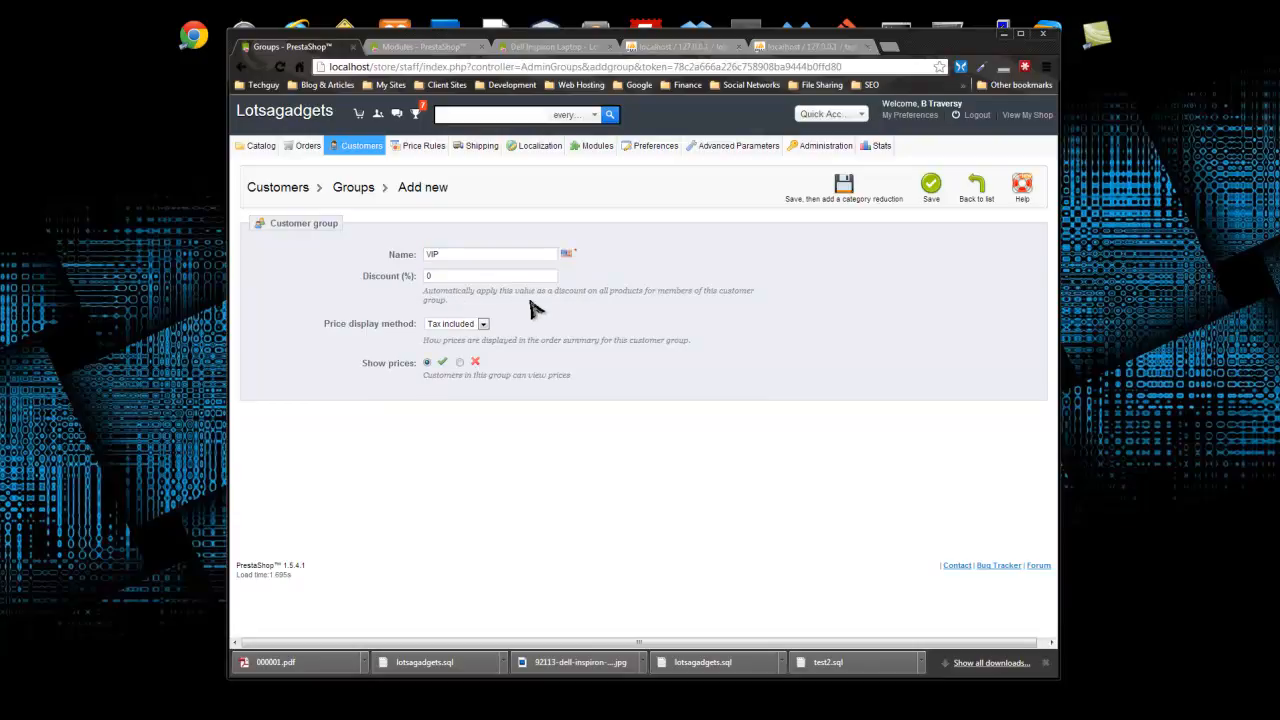
left_click(440, 275)
left_click(428, 276)
type("5")
left_click(725, 340)
left_click(483, 325)
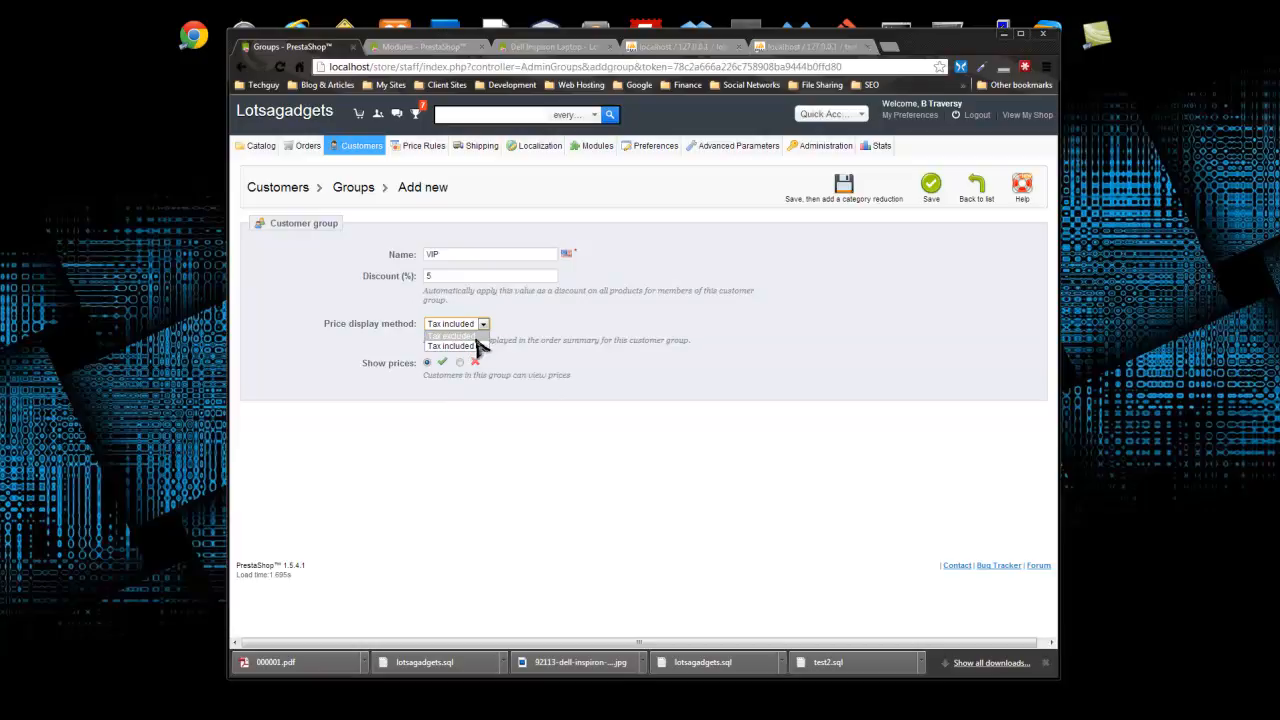
left_click(467, 345)
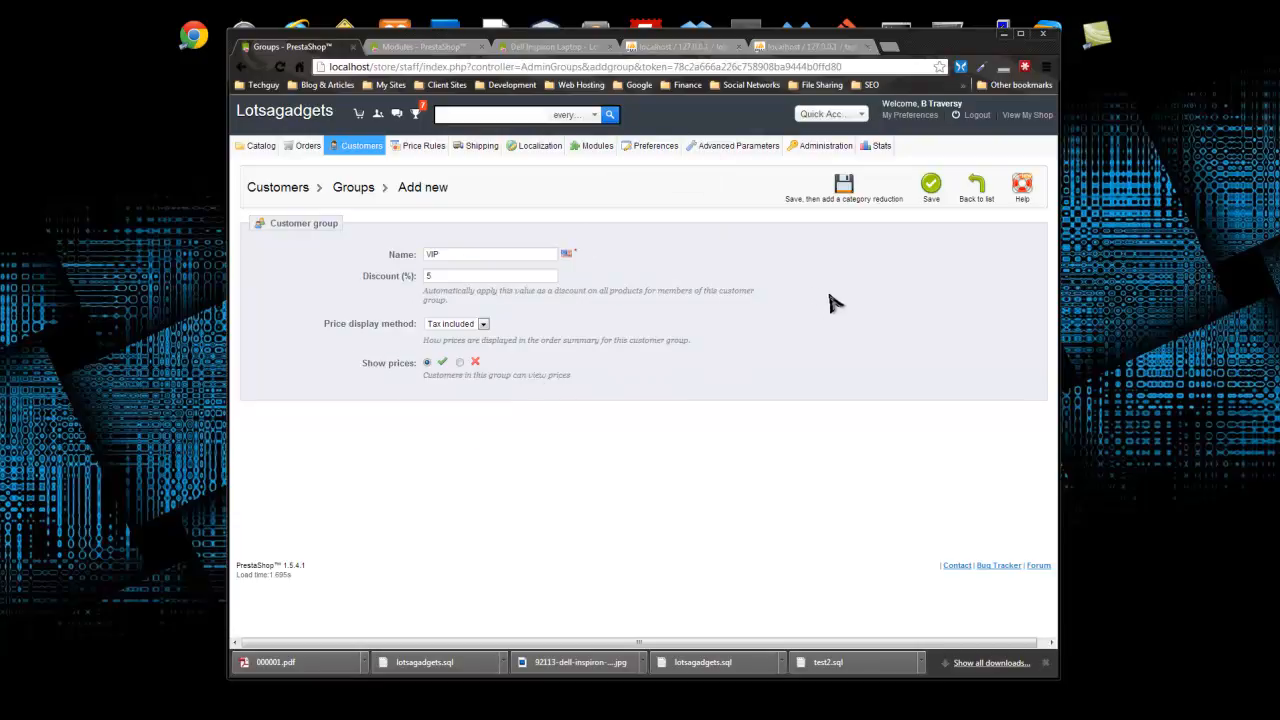
left_click(930, 186)
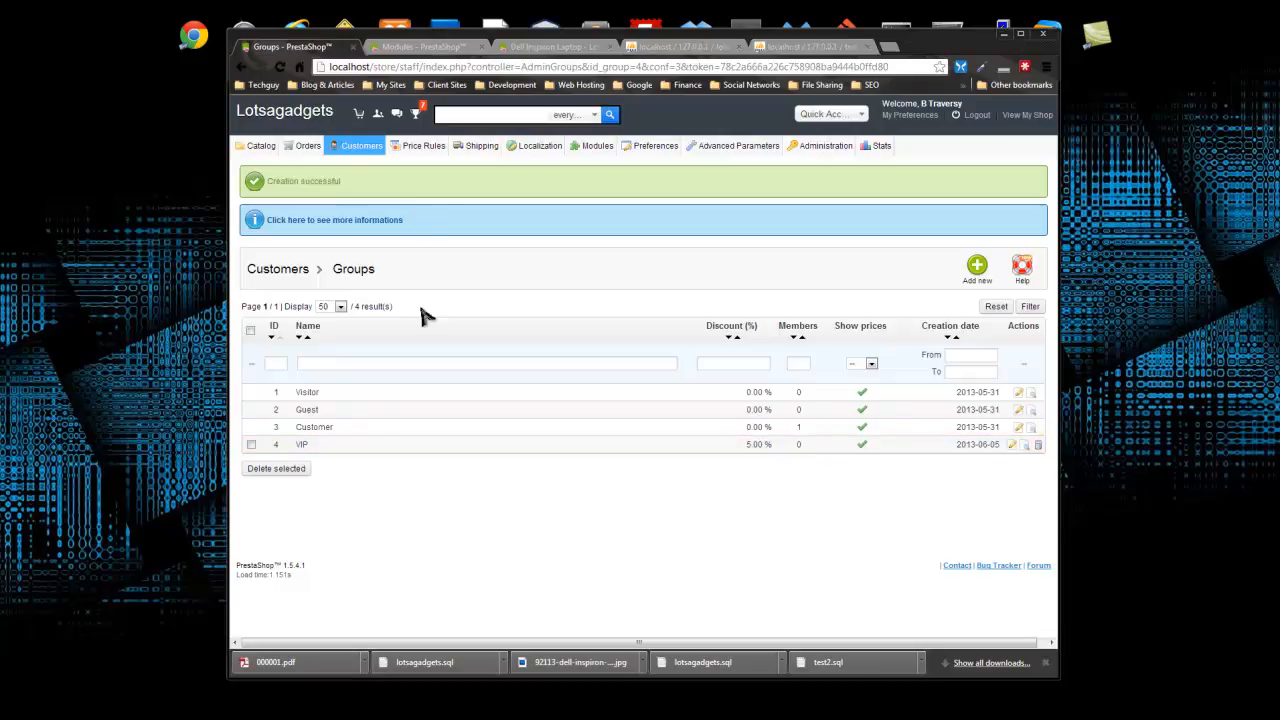
left_click(364, 150)
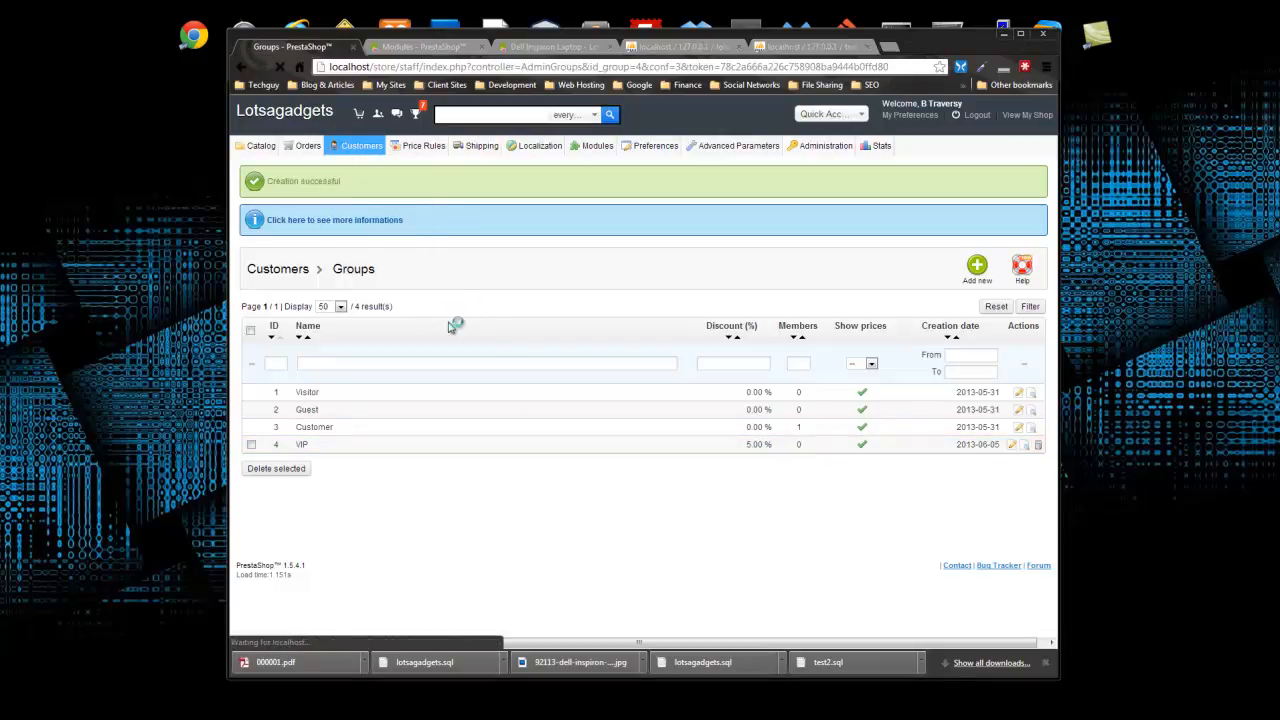
- View the customer's details, then return to the customer list
left_click(355, 317)
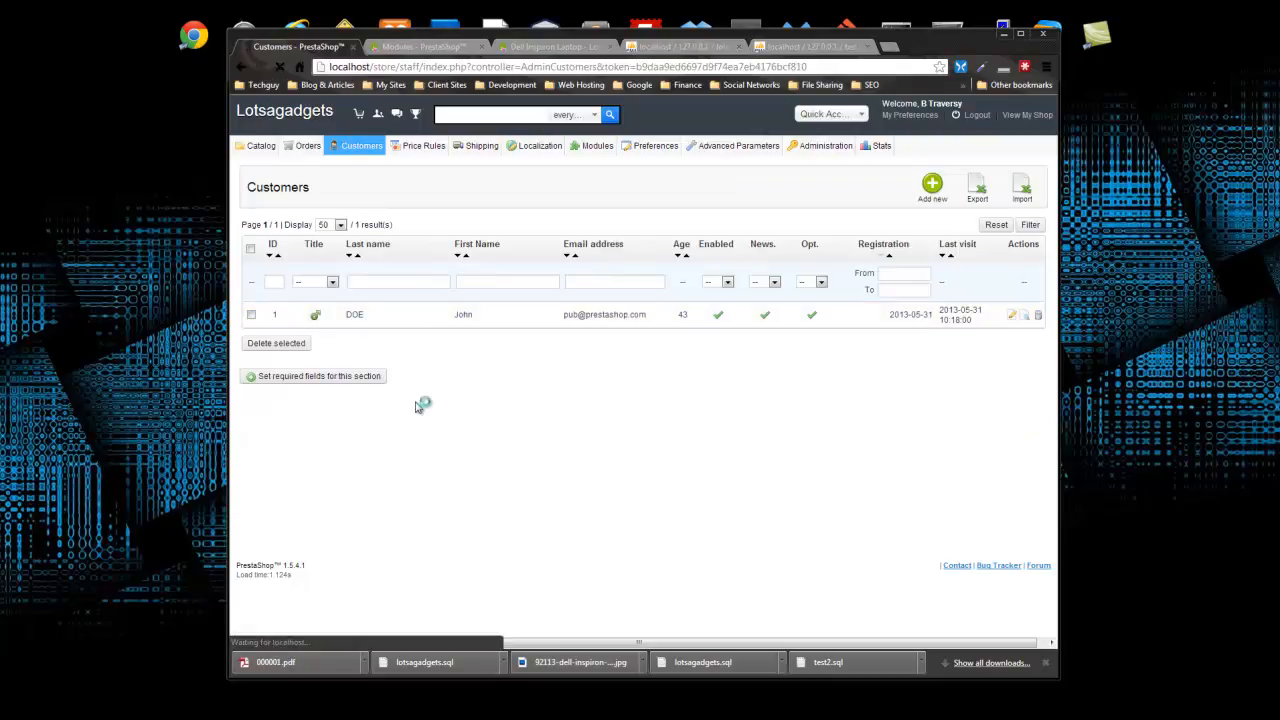
scroll(463, 350, "down", 4)
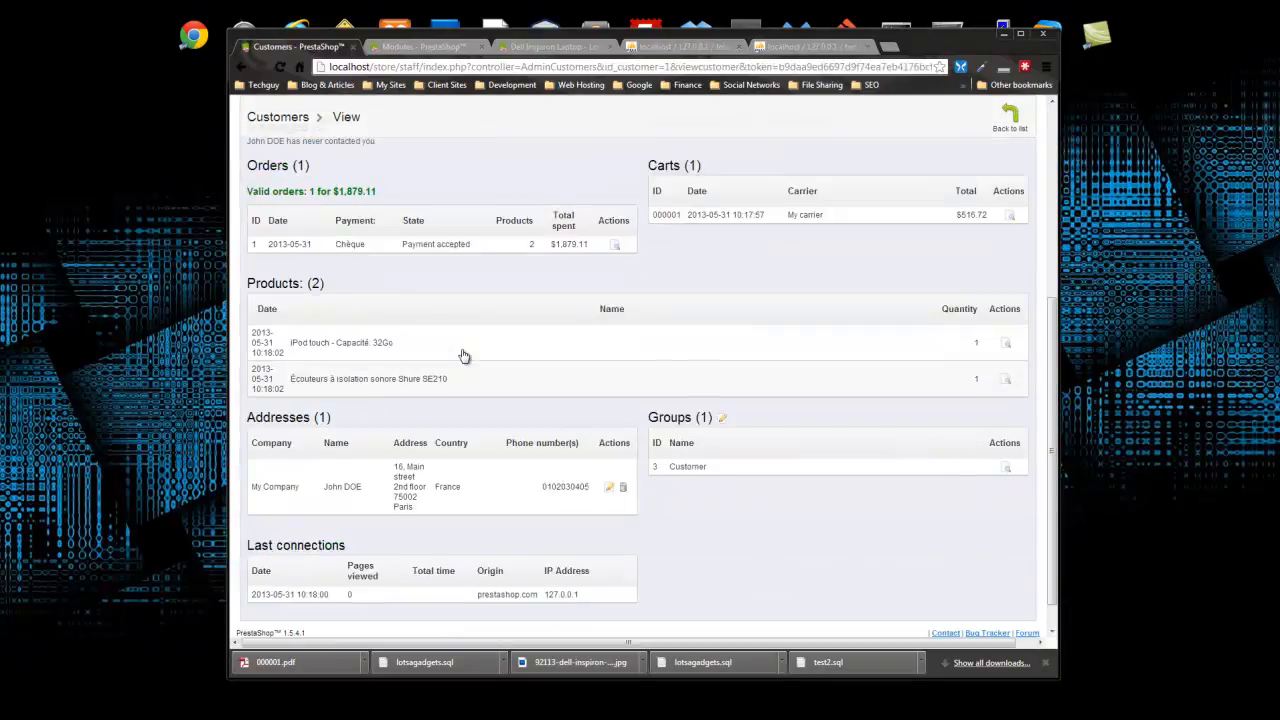
scroll(465, 356, "up", 5)
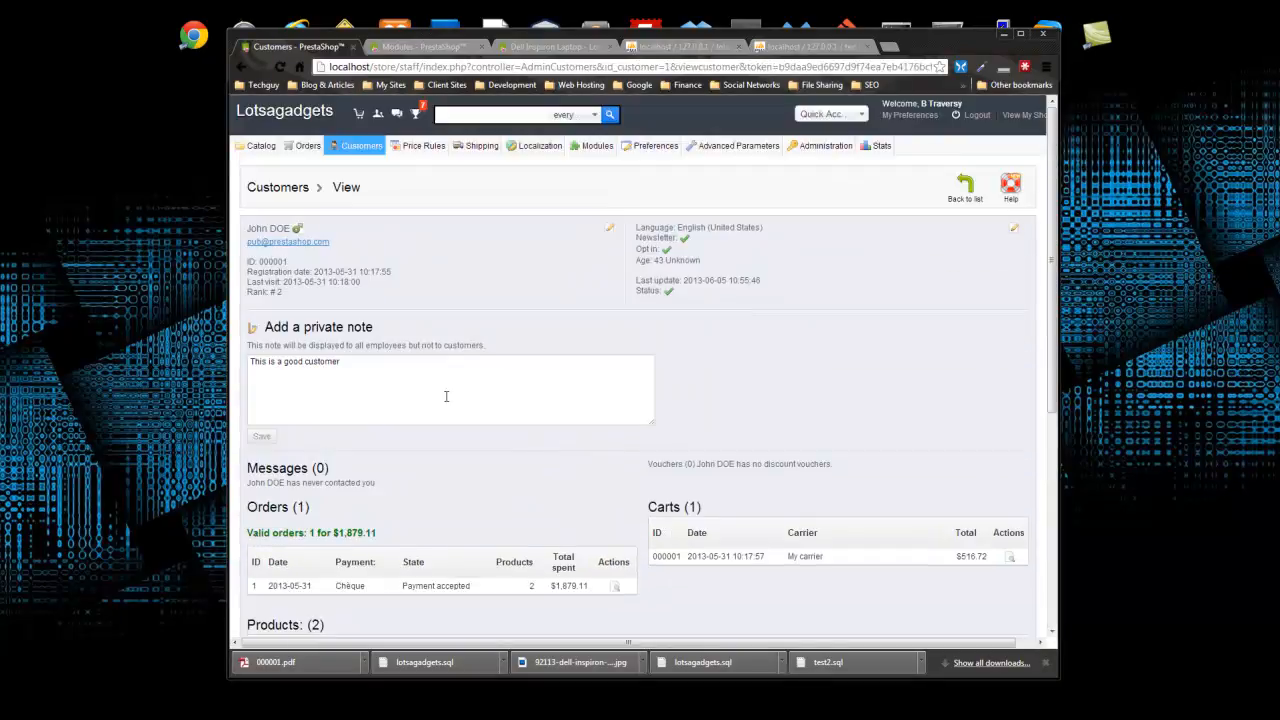
left_click(964, 188)
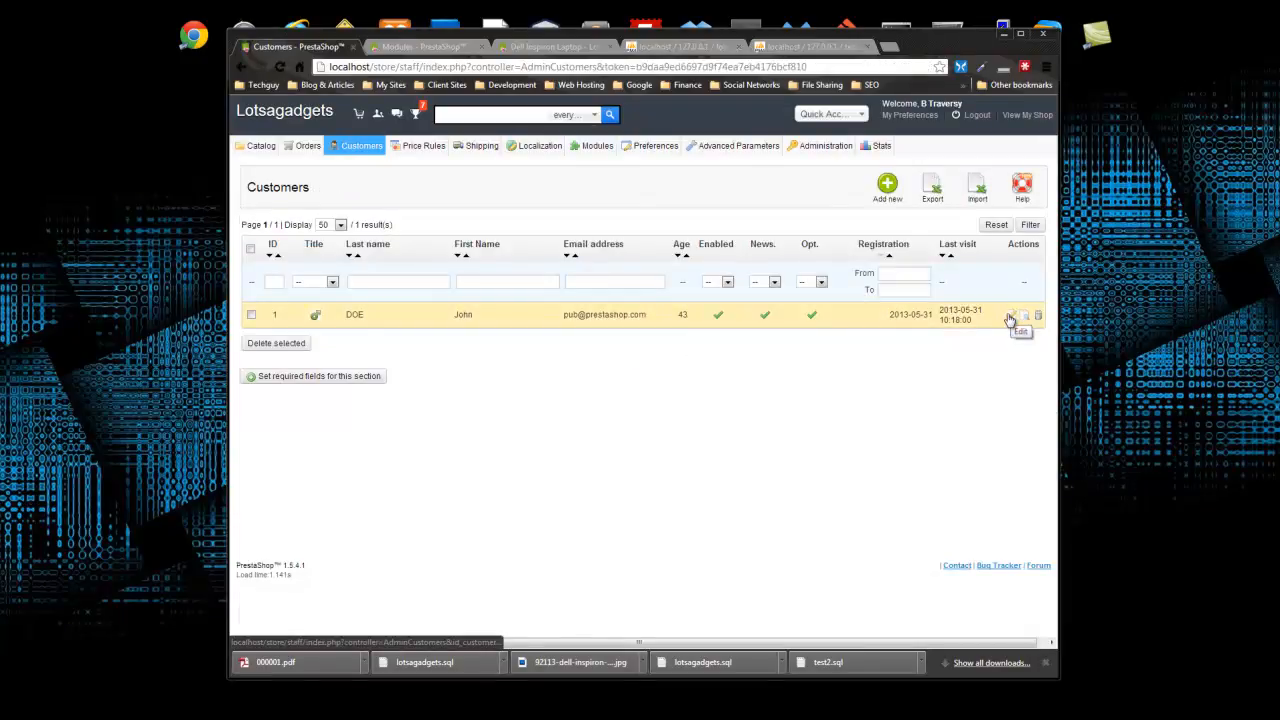
- Edit the customer to grant VIP group access and set VIP as their default group
left_click(1011, 315)
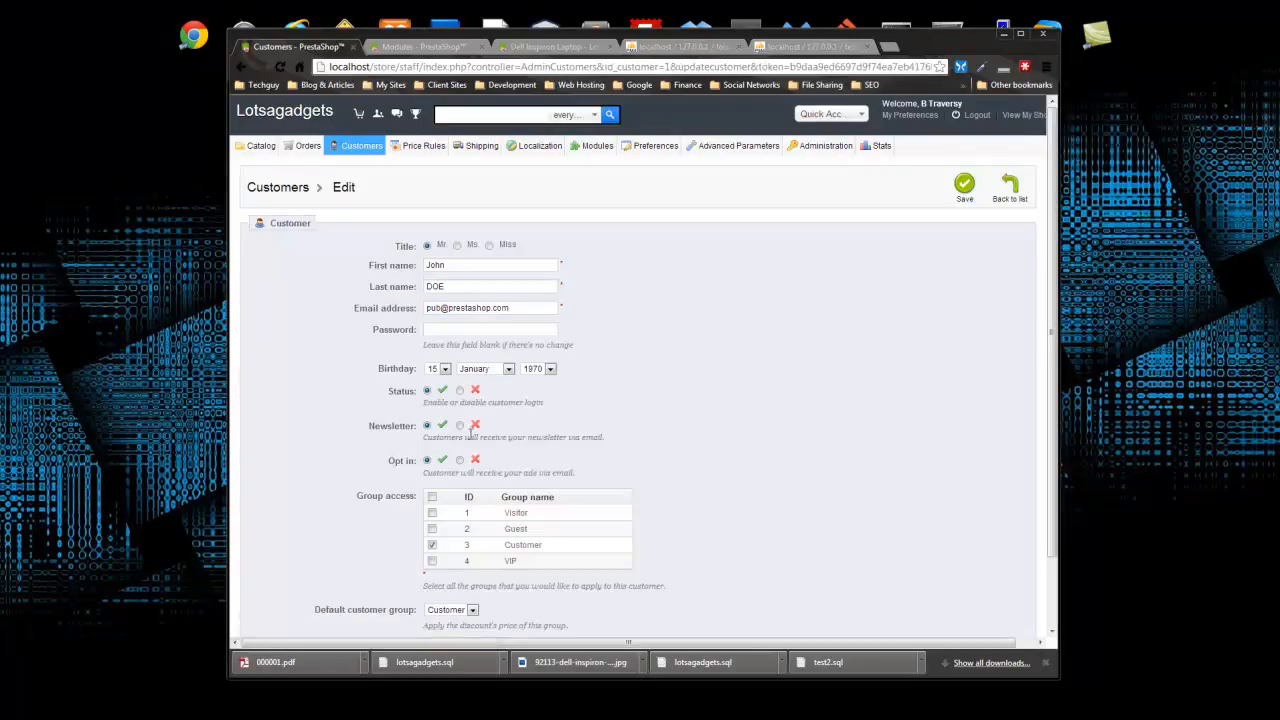
scroll(444, 438, "down", 2)
left_click(432, 481)
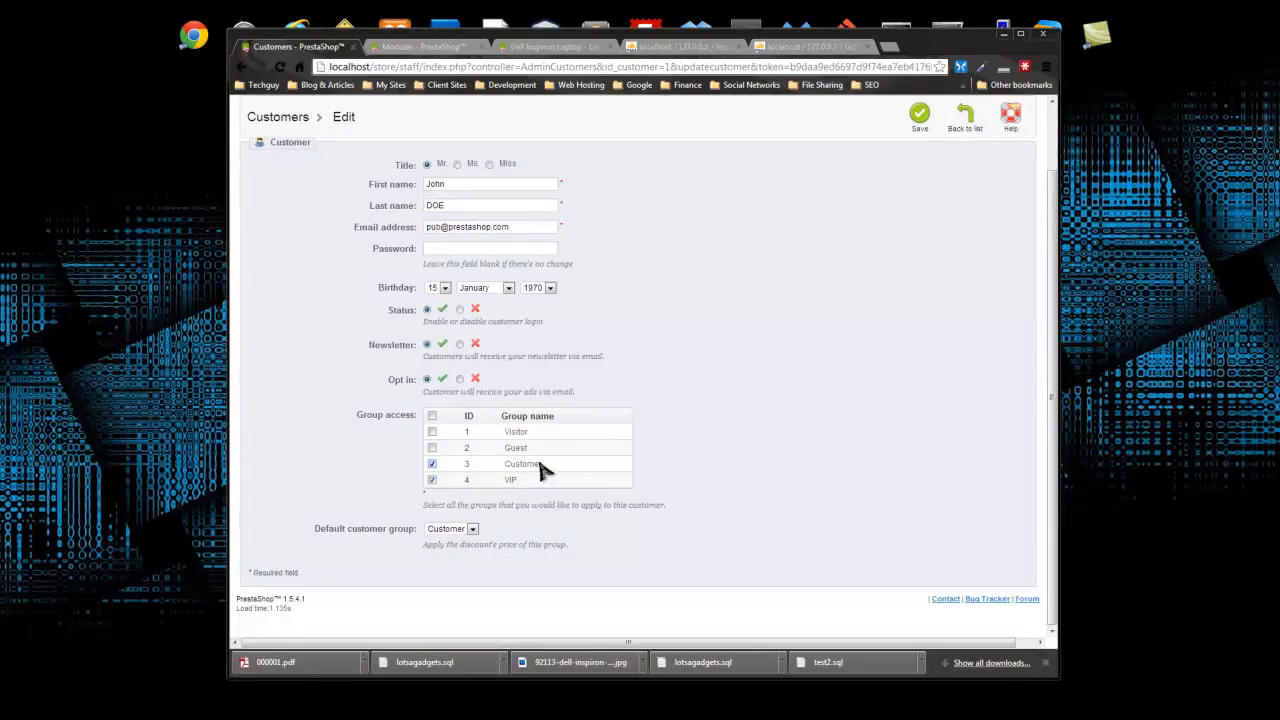
left_click(471, 529)
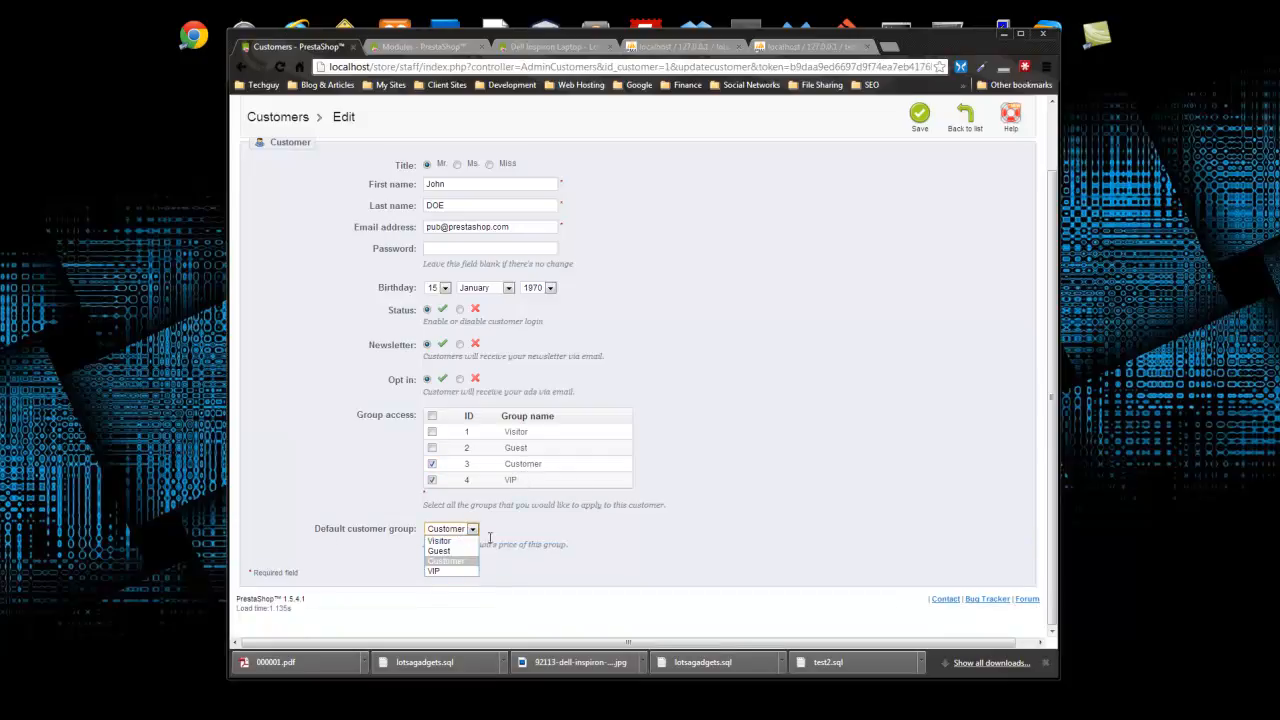
left_click(450, 572)
scroll(817, 414, "up", 2)
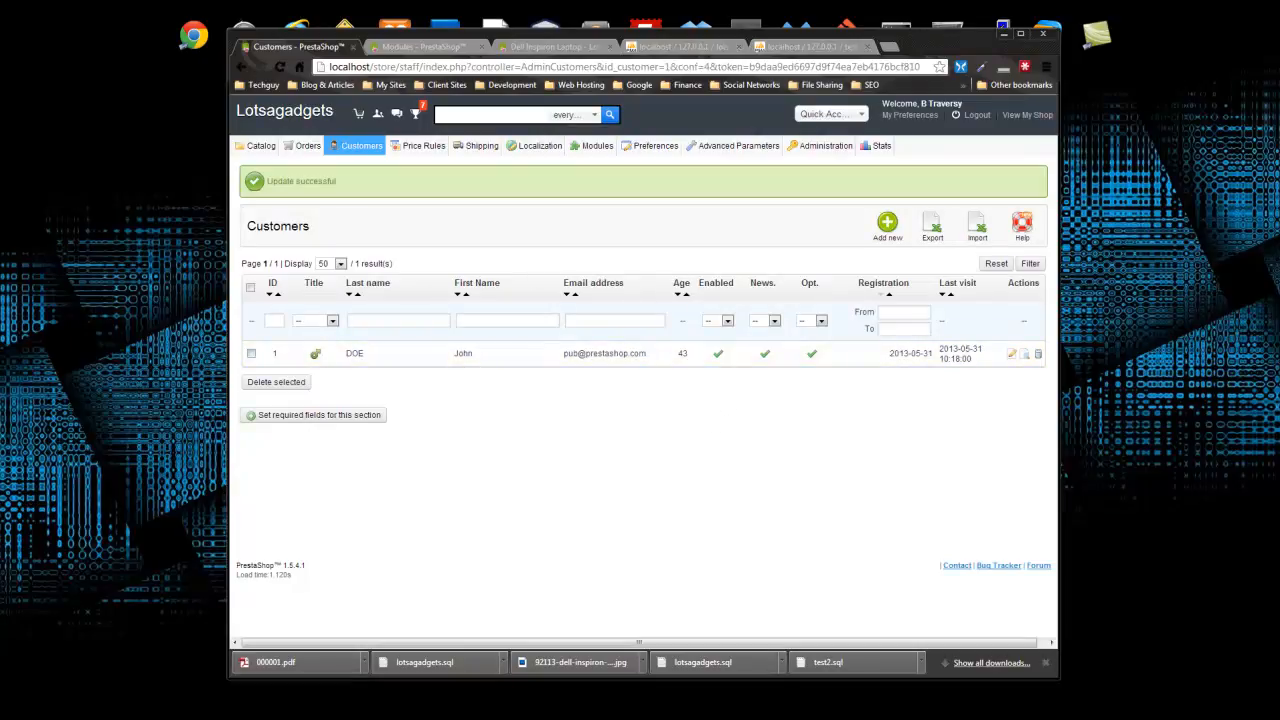
left_click(482, 46)
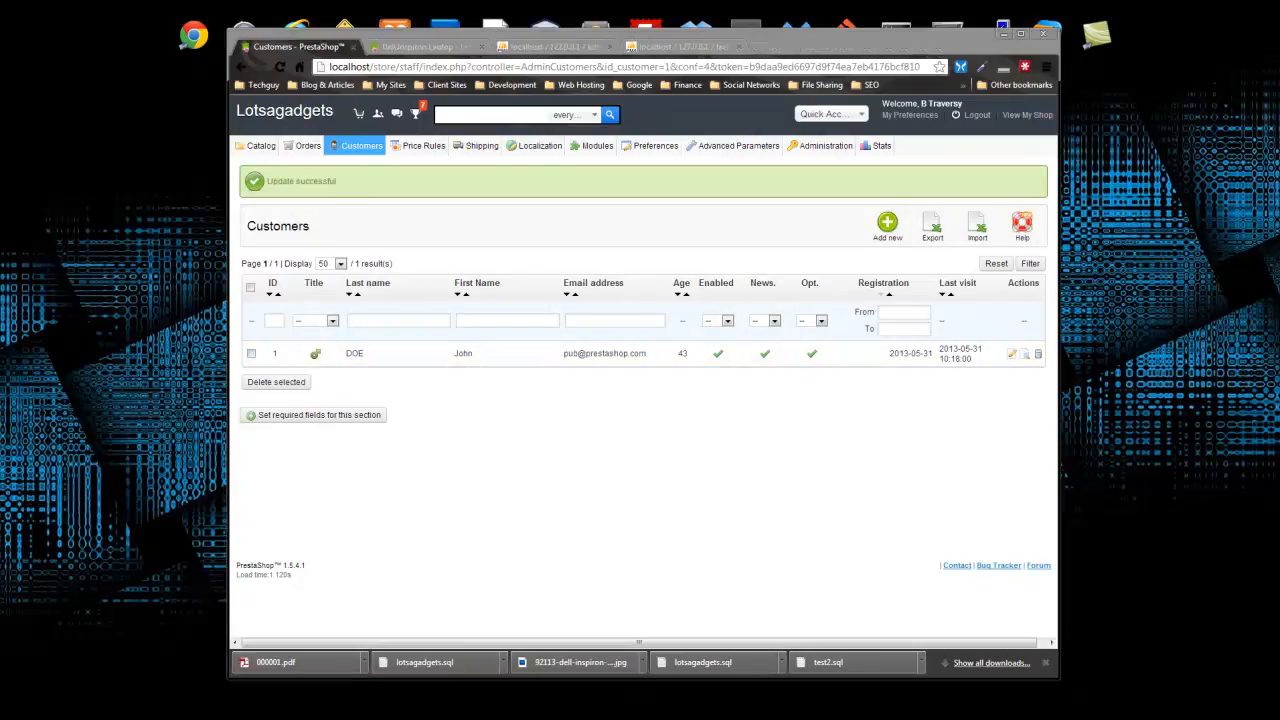
- Look over the Customer Service messages page, then open the Contacts list
mouse_move(390, 168)
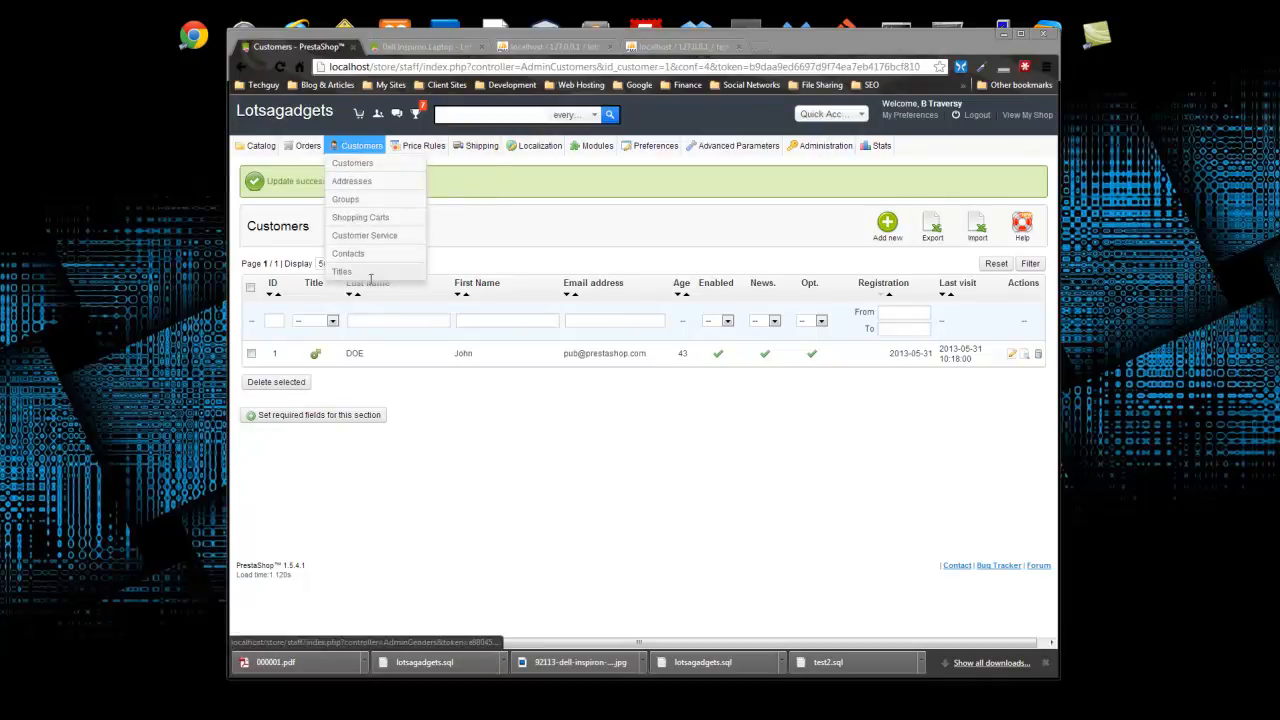
left_click(388, 237)
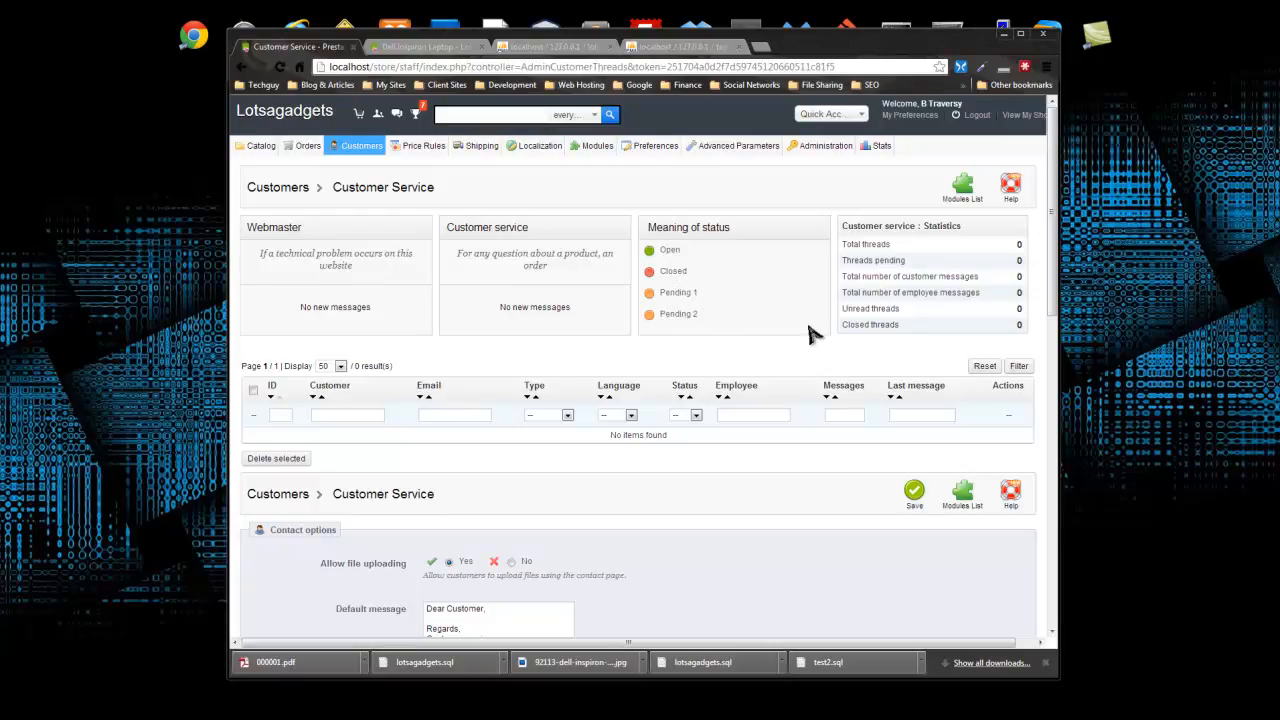
mouse_move(348, 143)
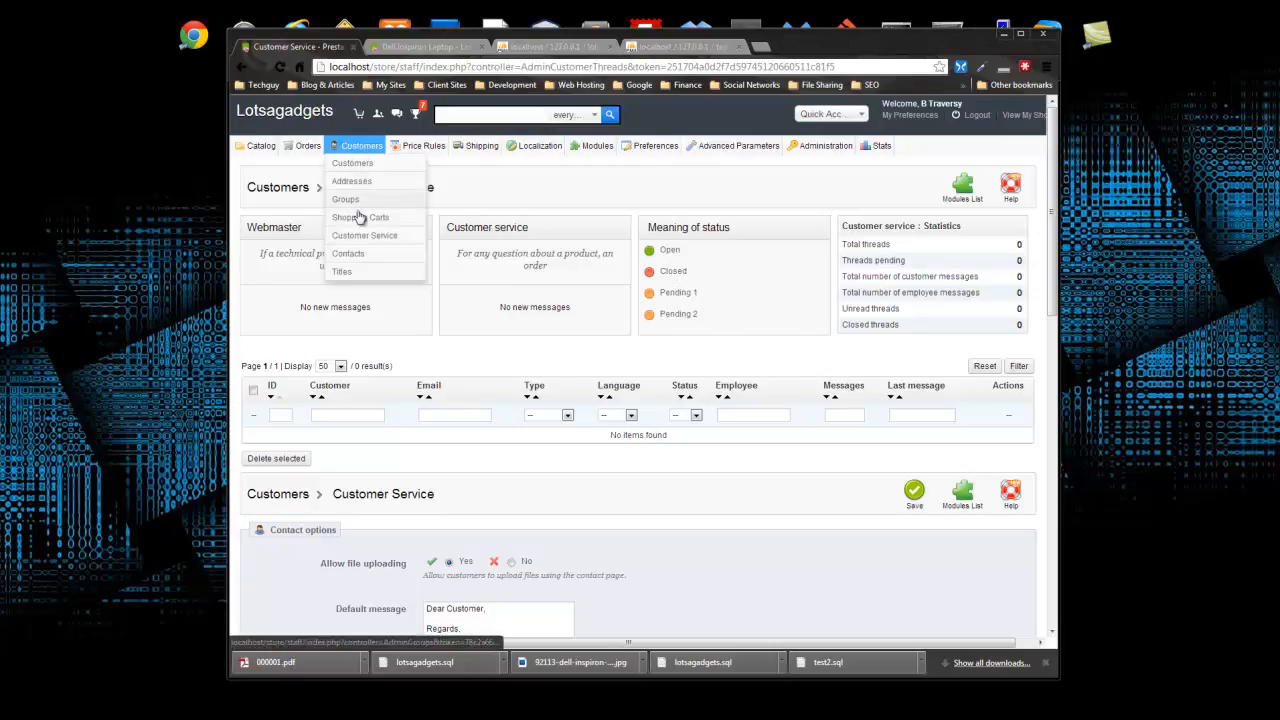
left_click(362, 261)
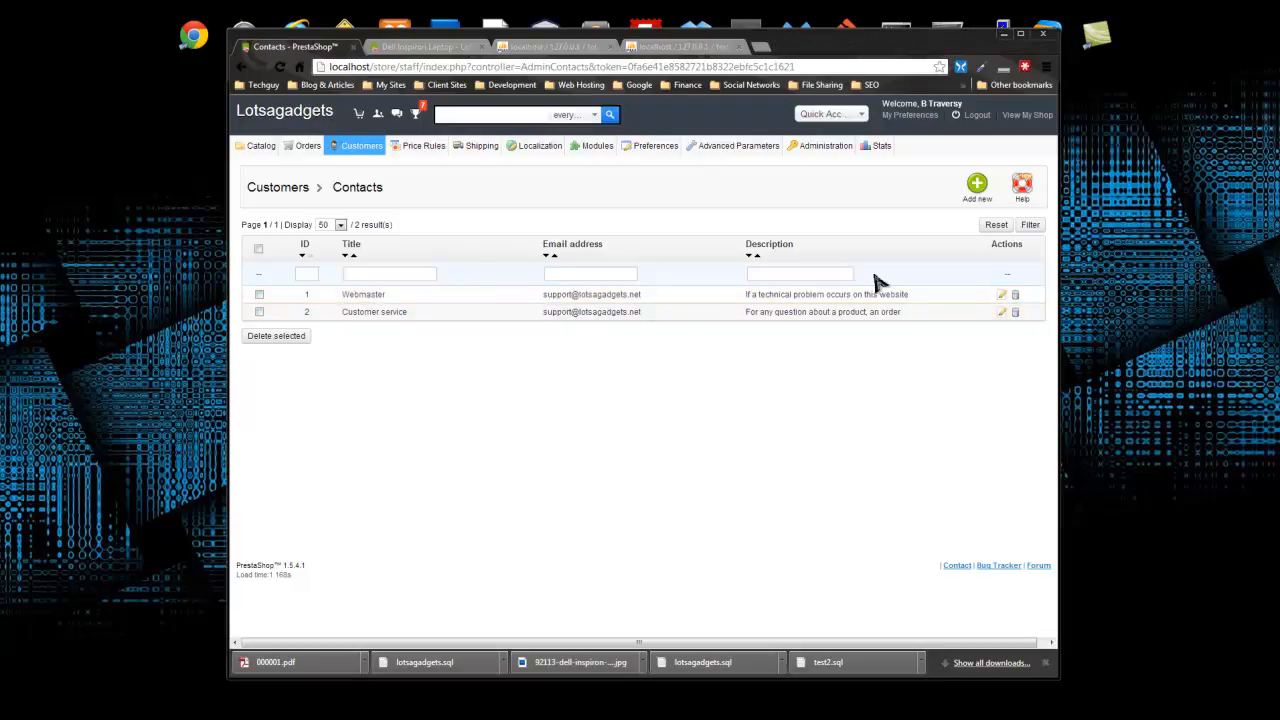
- Add a contact titled Manager with an e-mail, saved messages and description 'Contact the manager'
left_click(977, 186)
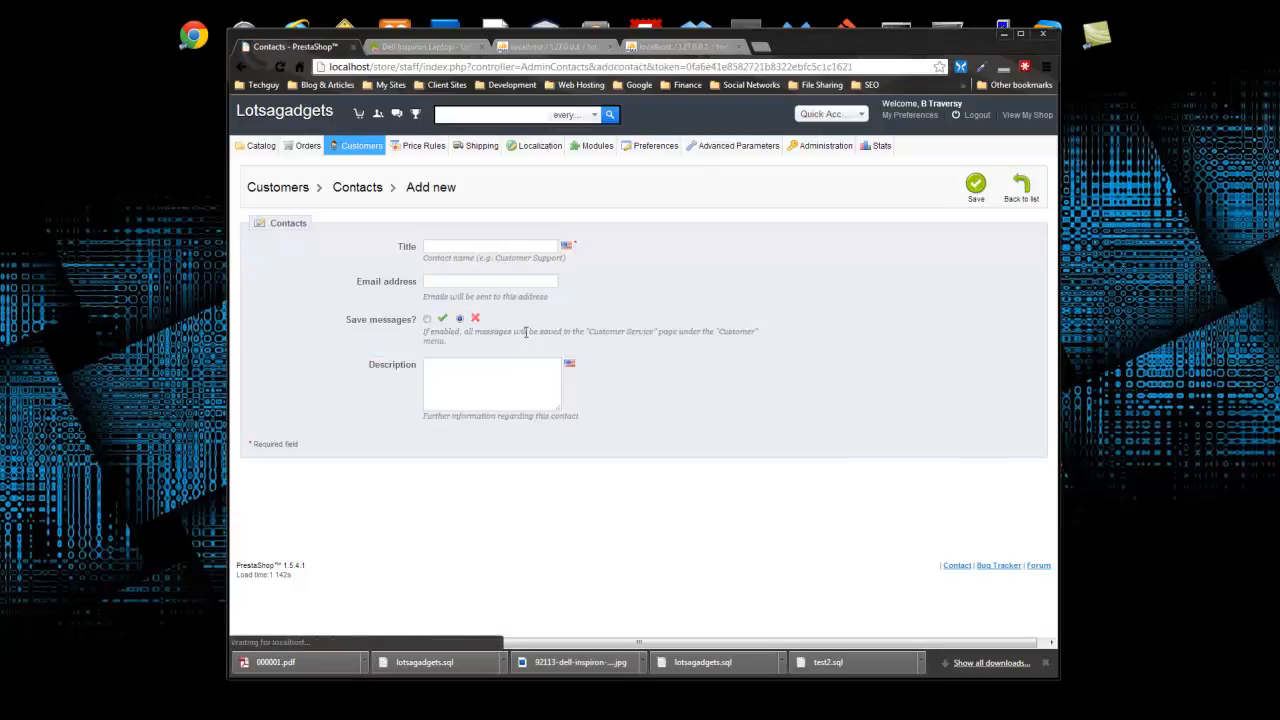
left_click(473, 248)
type("Manager")
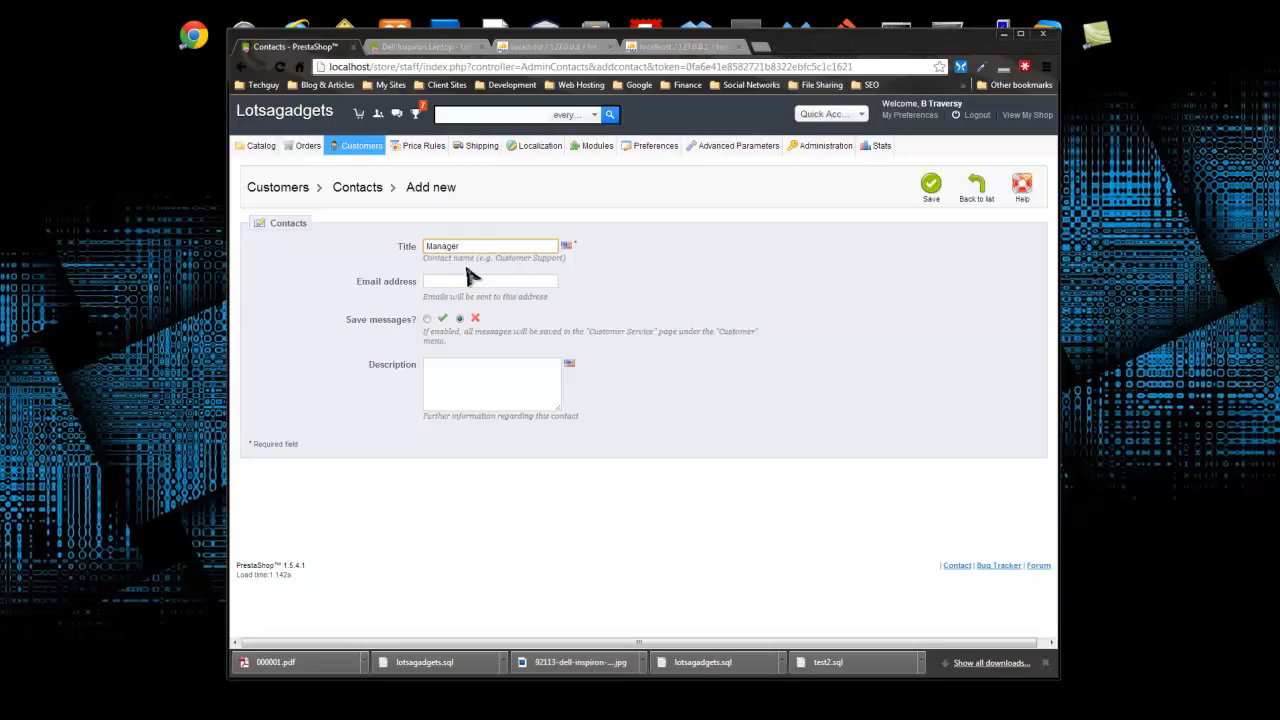
left_click(457, 280)
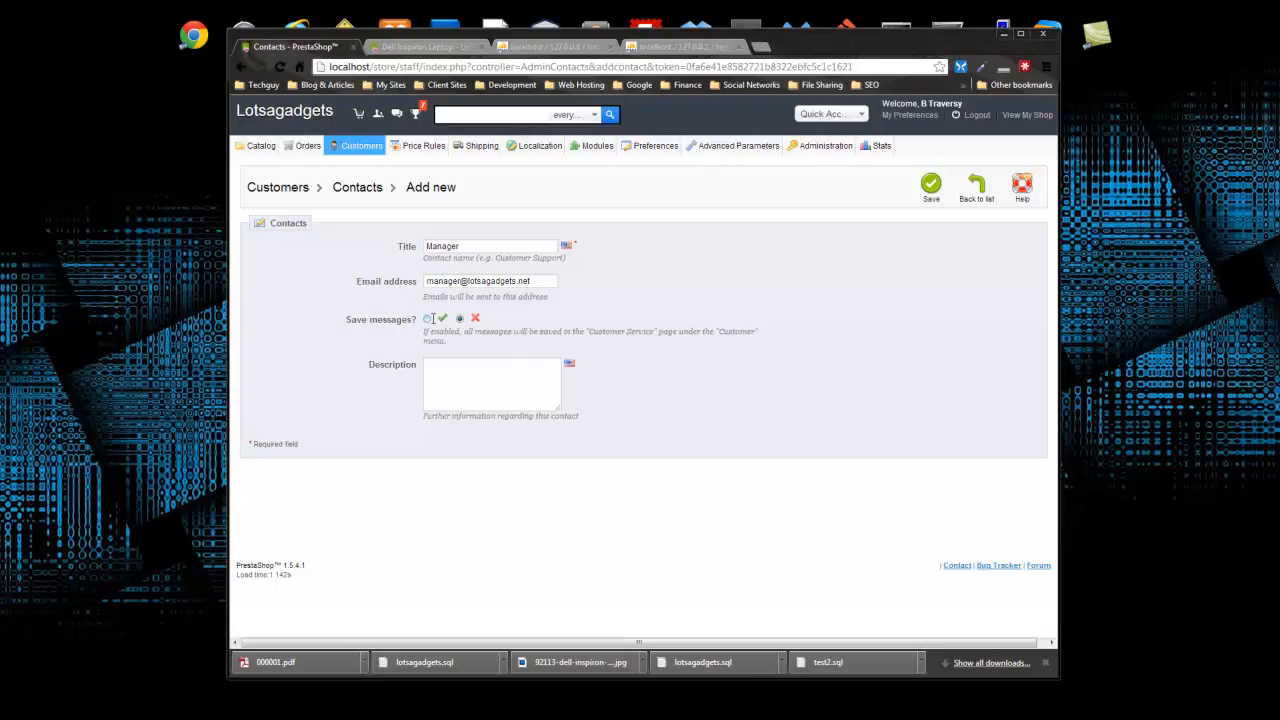
left_click(427, 318)
left_click(519, 391)
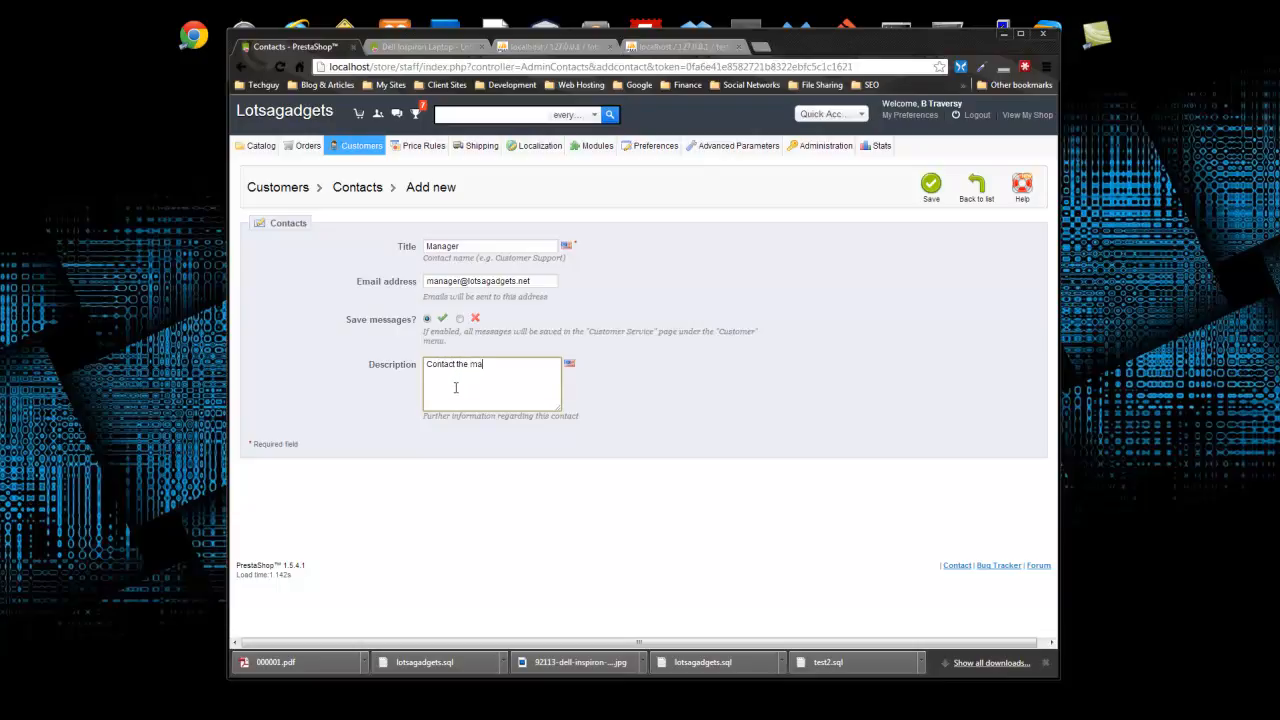
left_click(931, 185)
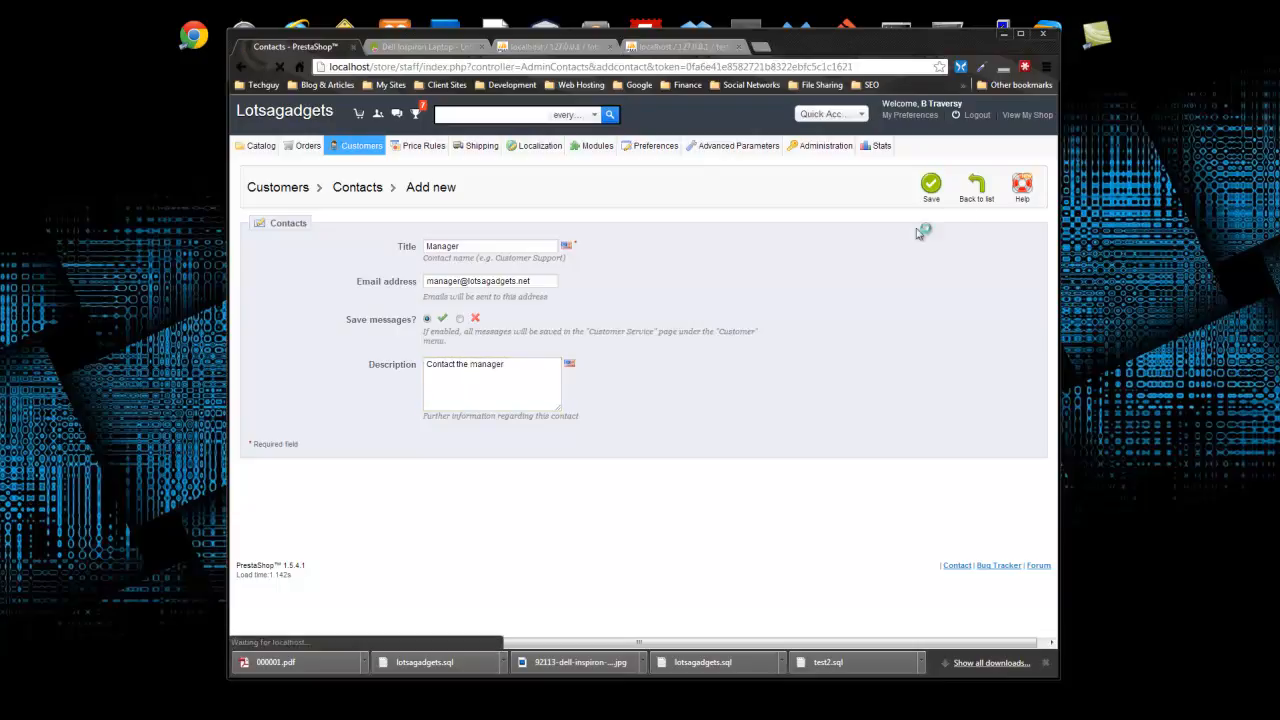
right_click(306, 344)
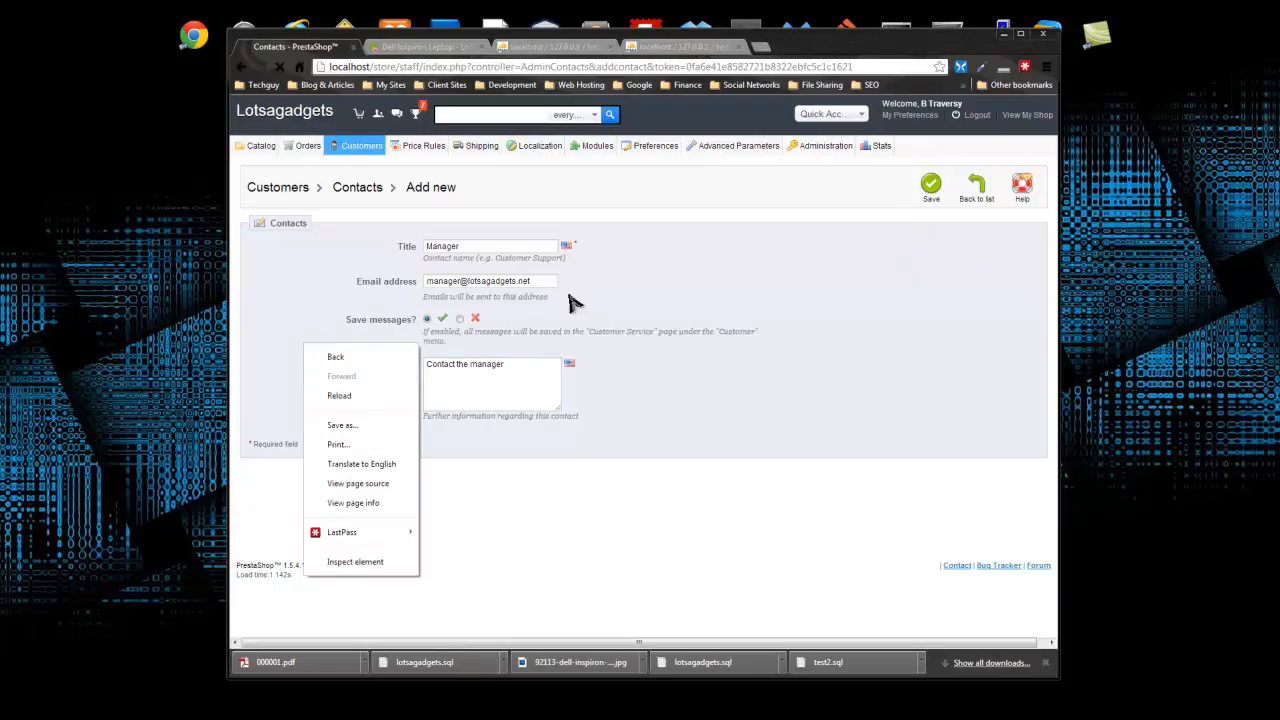
left_click(597, 421)
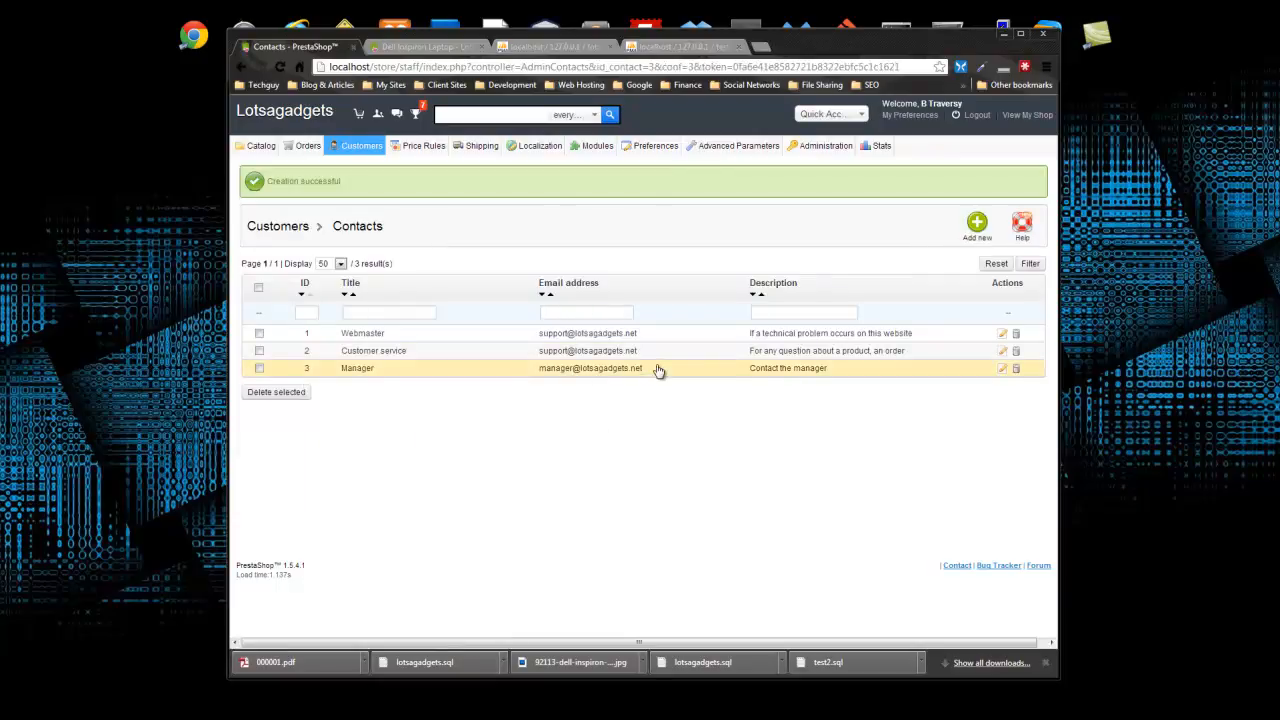
- Glance at the customer Titles list (Mr., Ms., Miss), then return to Customers
mouse_move(363, 150)
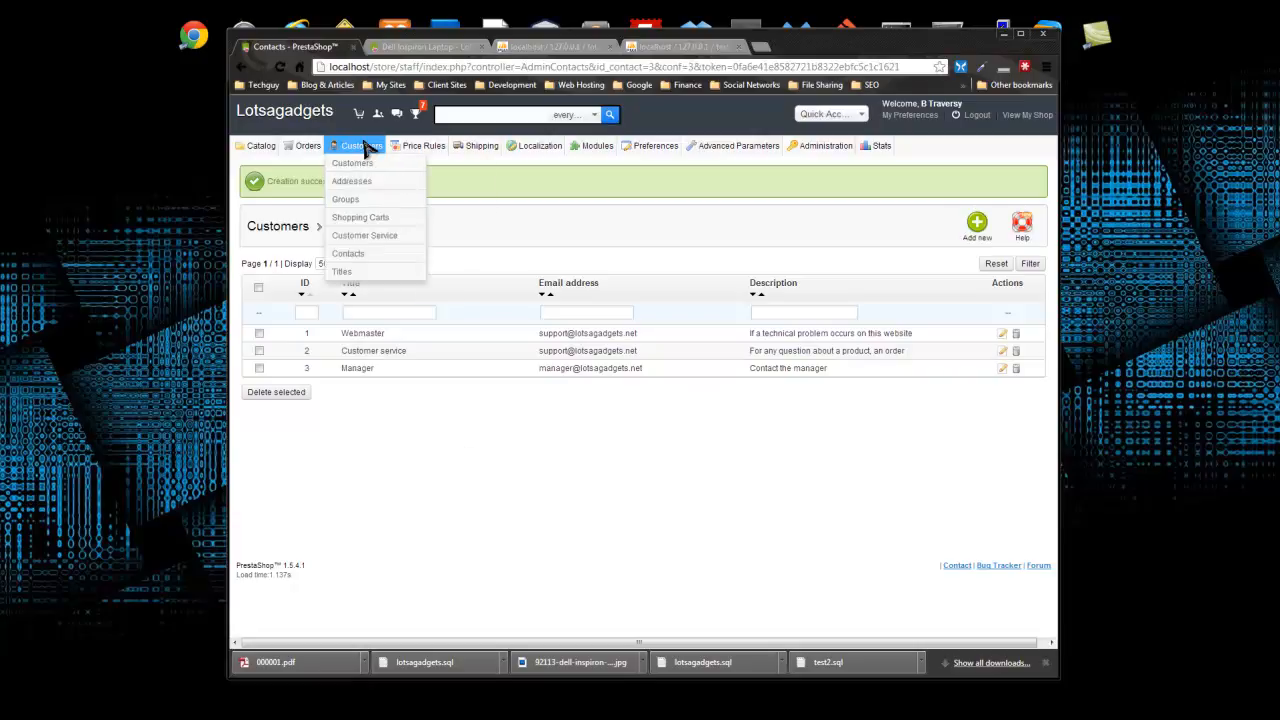
left_click(349, 273)
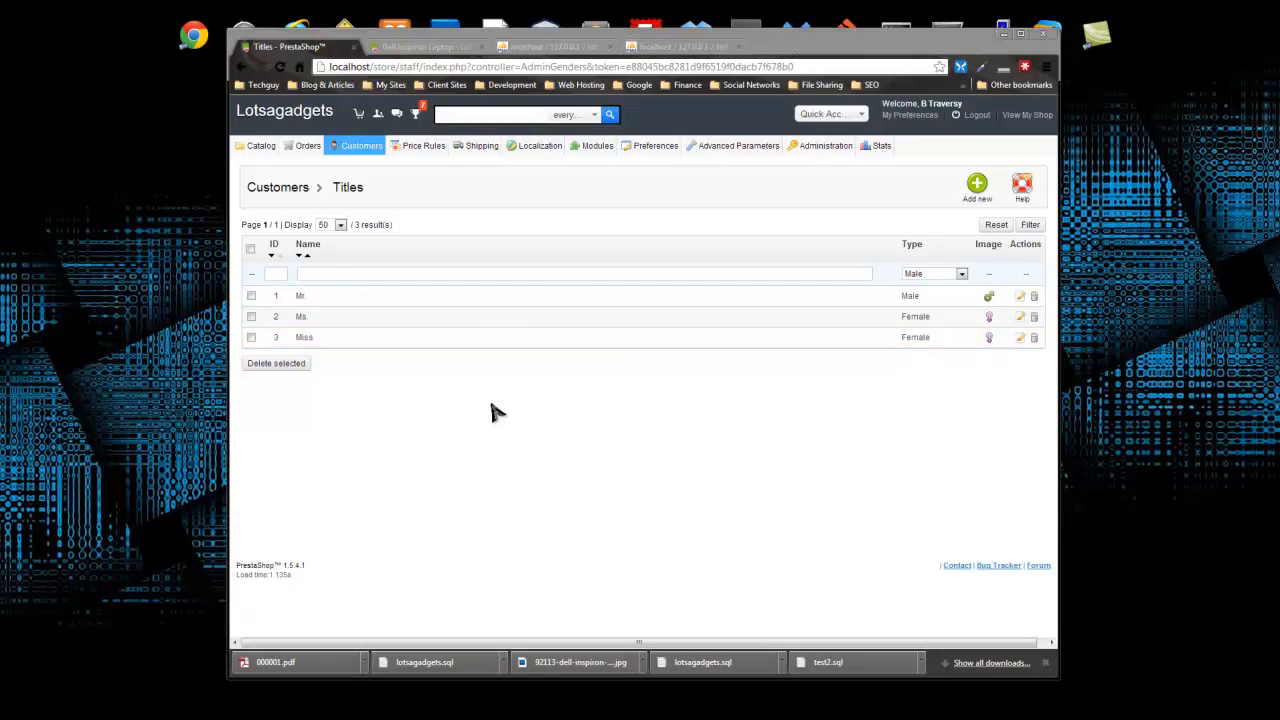
left_click(364, 161)
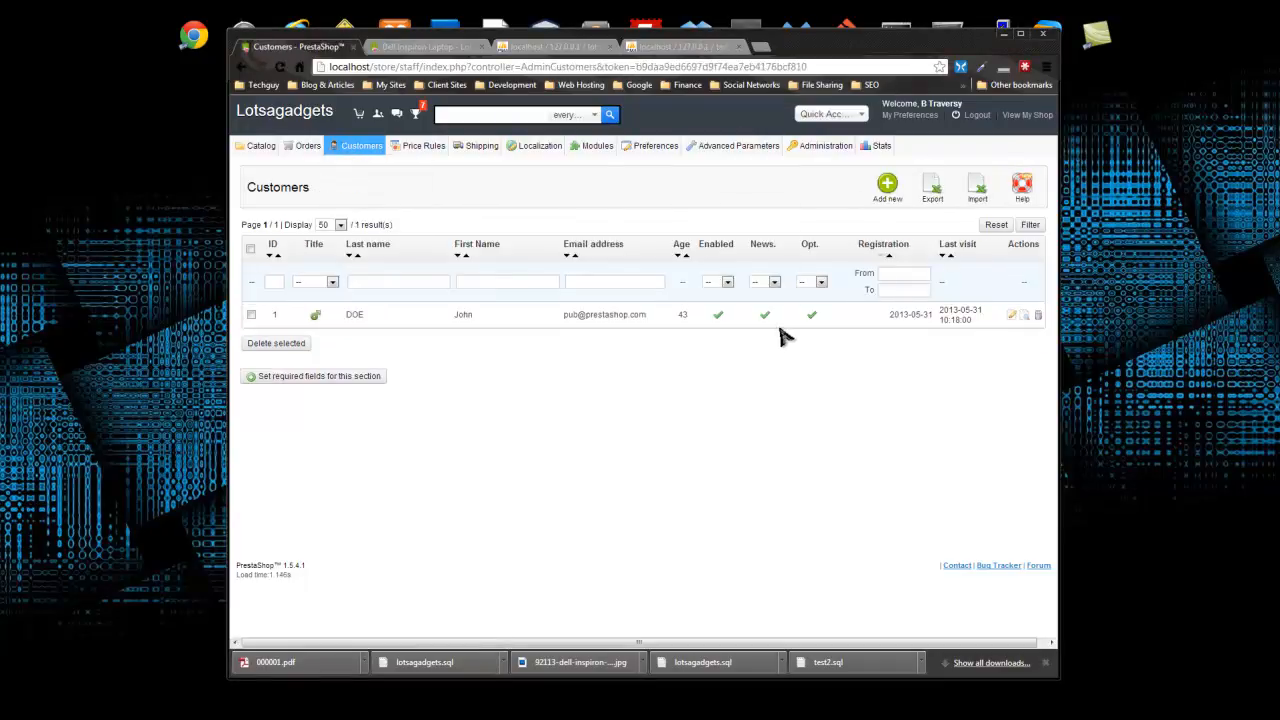
- Start a new Mr. customer, entering first name, last name, e-mail and password
left_click(887, 188)
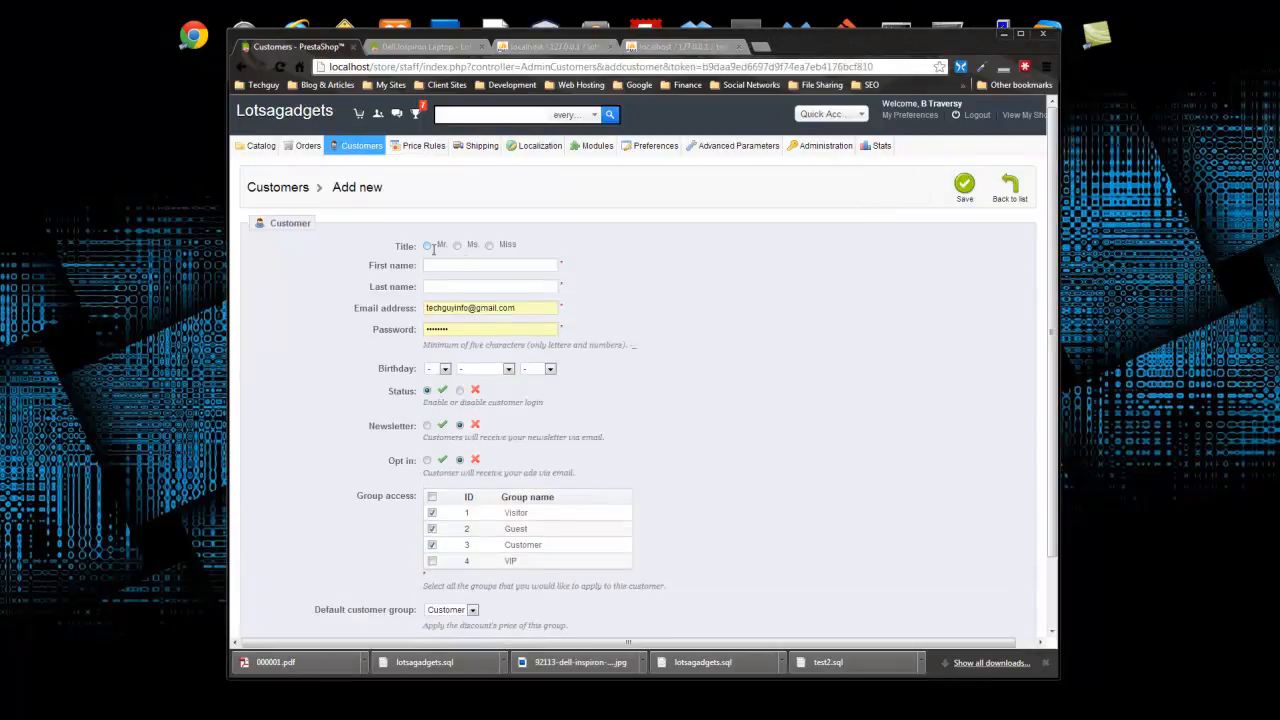
left_click(428, 245)
type("te")
left_click(682, 301)
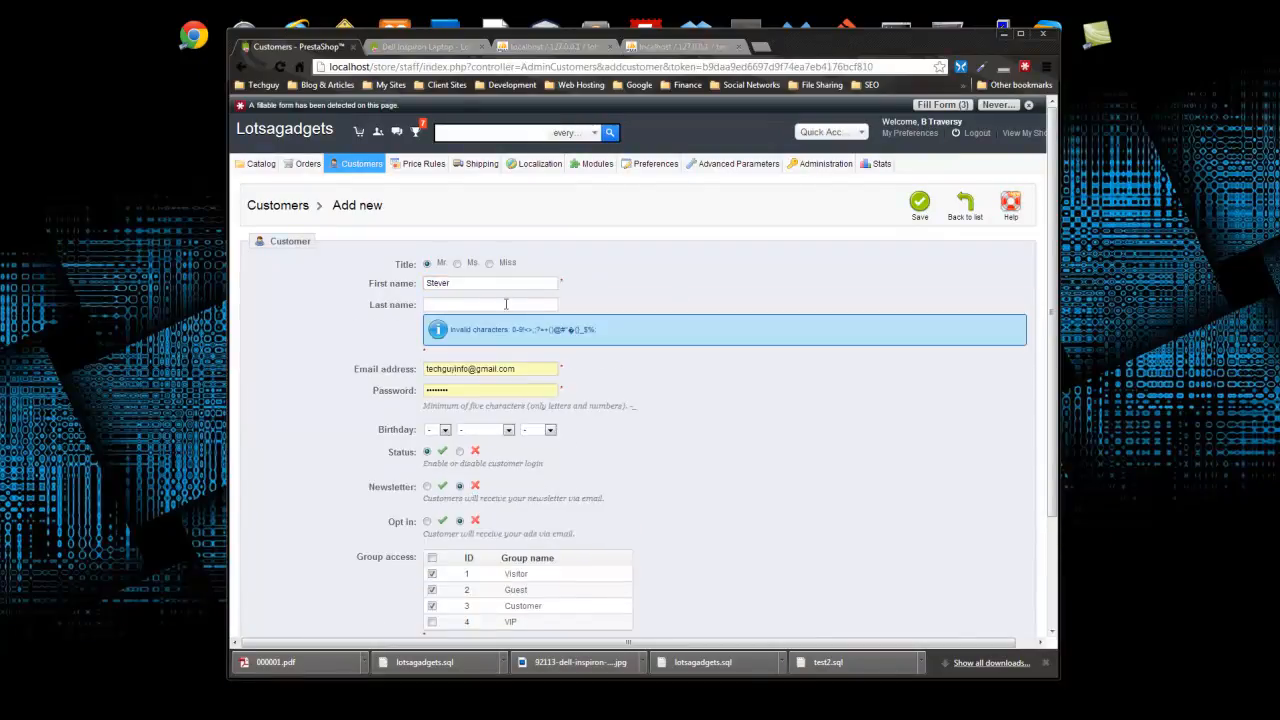
left_click(481, 286)
key("Tab")
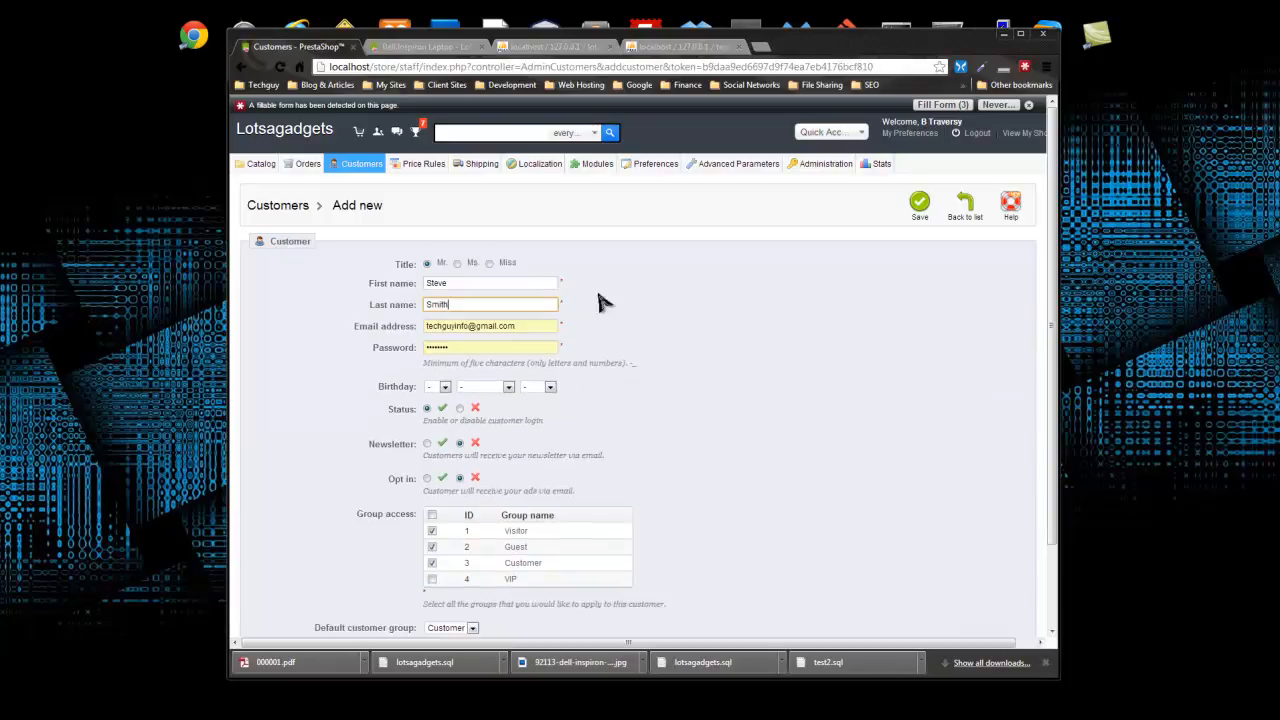
left_click(480, 328)
left_click_drag(530, 328, 408, 330)
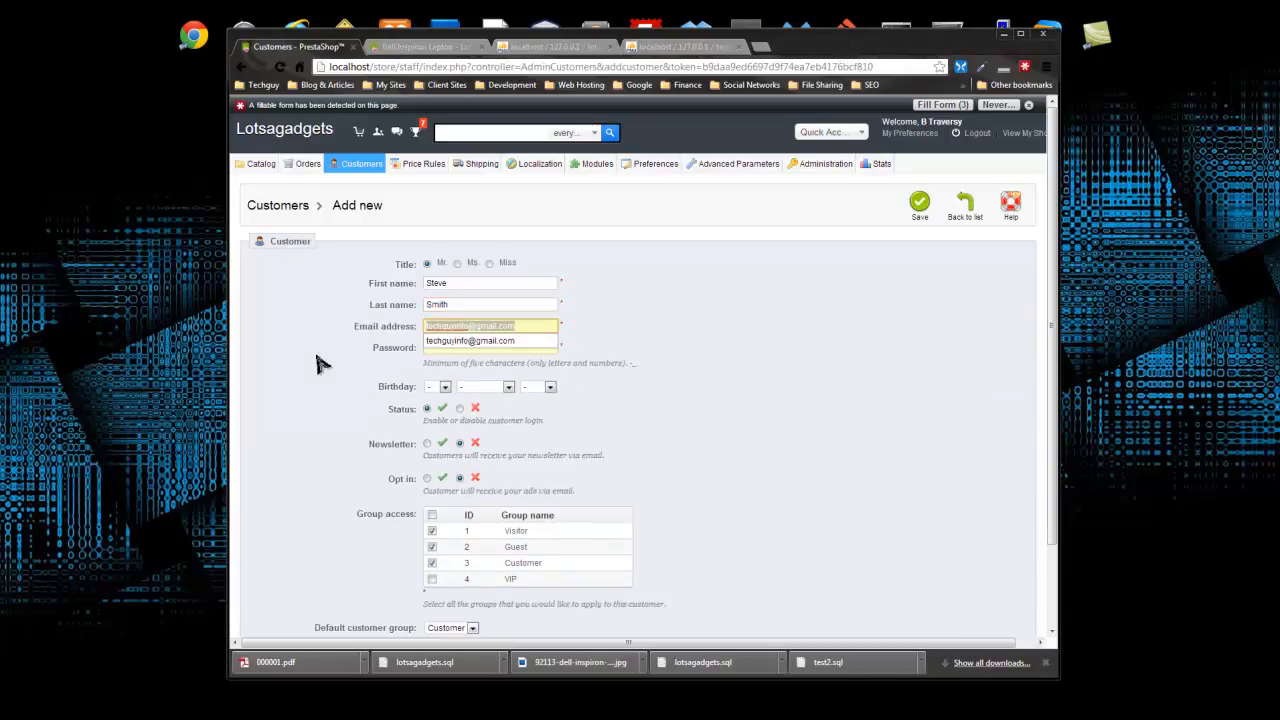
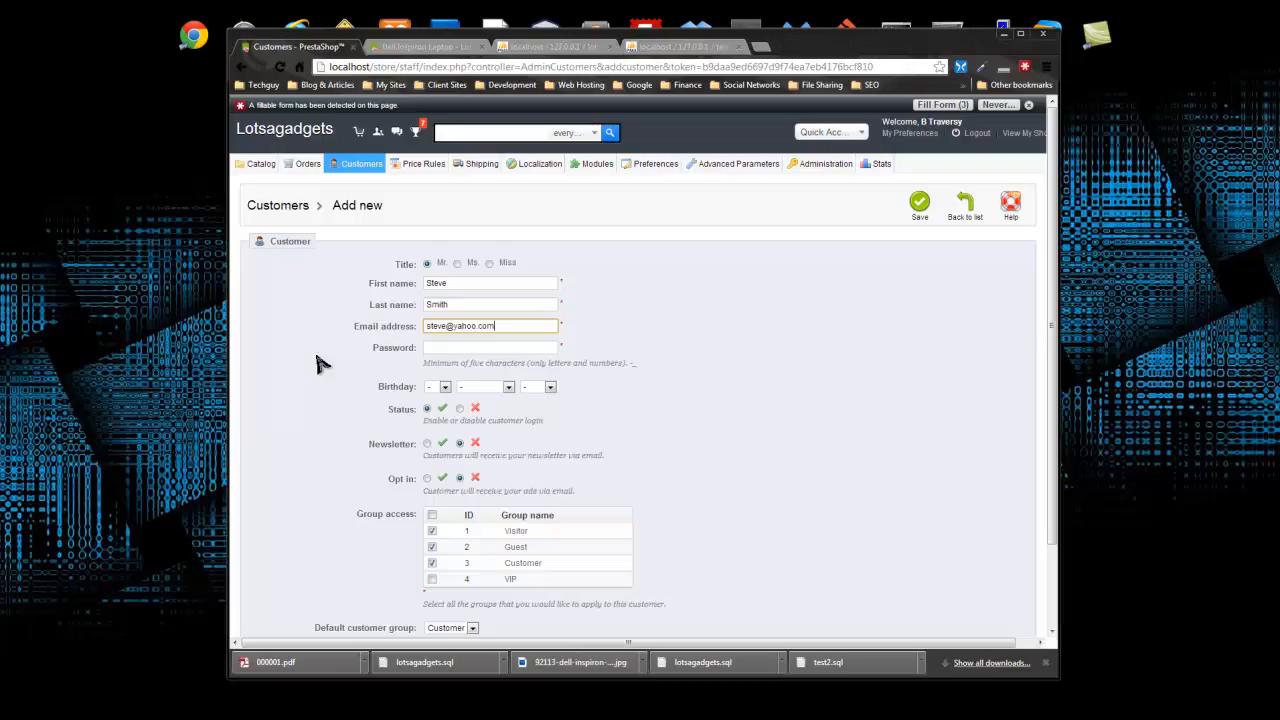
key("Tab")
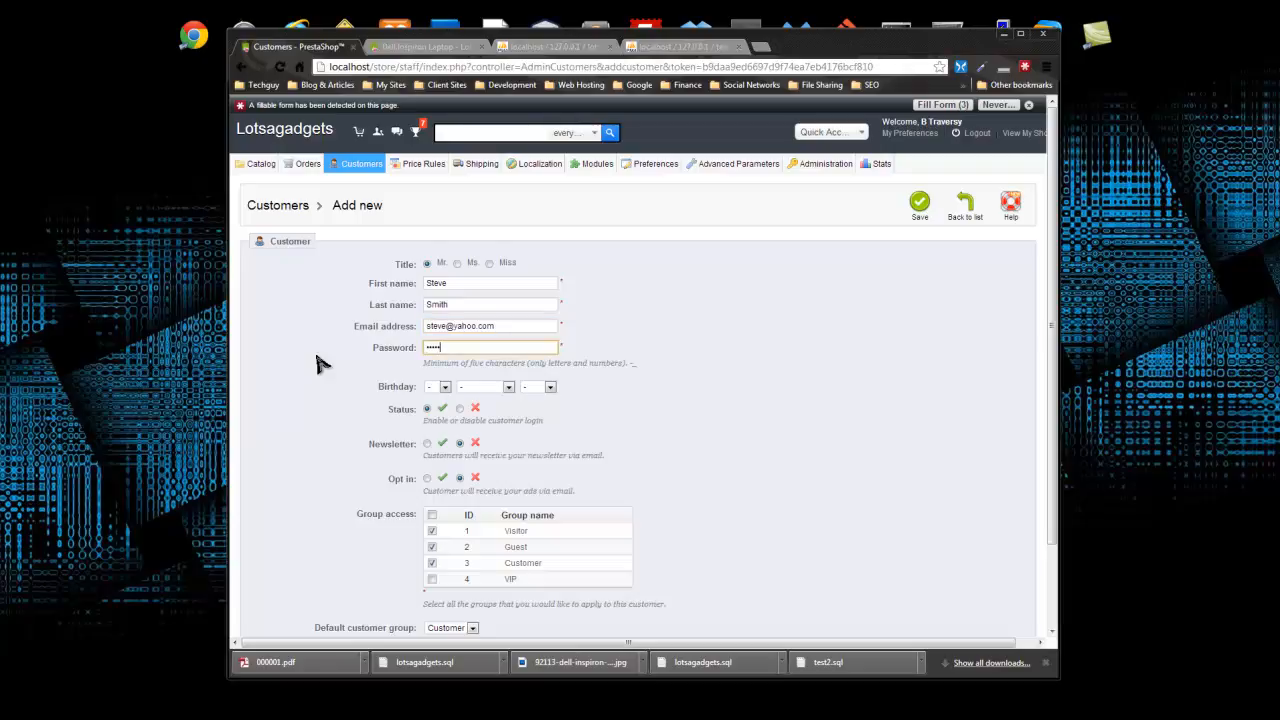
- Set the customer's birthday to 1 February 1977
left_click(437, 386)
left_click(436, 408)
left_click(485, 386)
left_click(486, 419)
left_click(549, 387)
scroll(549, 420, "down", 8)
left_click(537, 515)
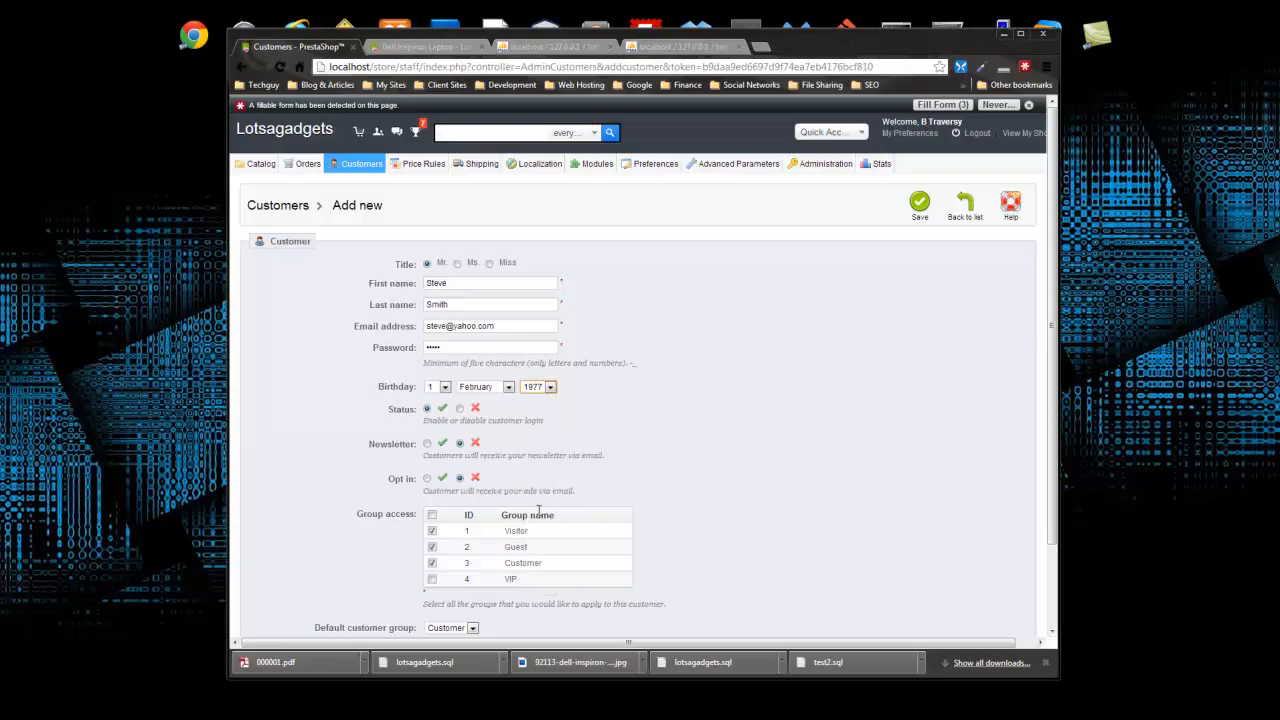
scroll(390, 425, "down", 2)
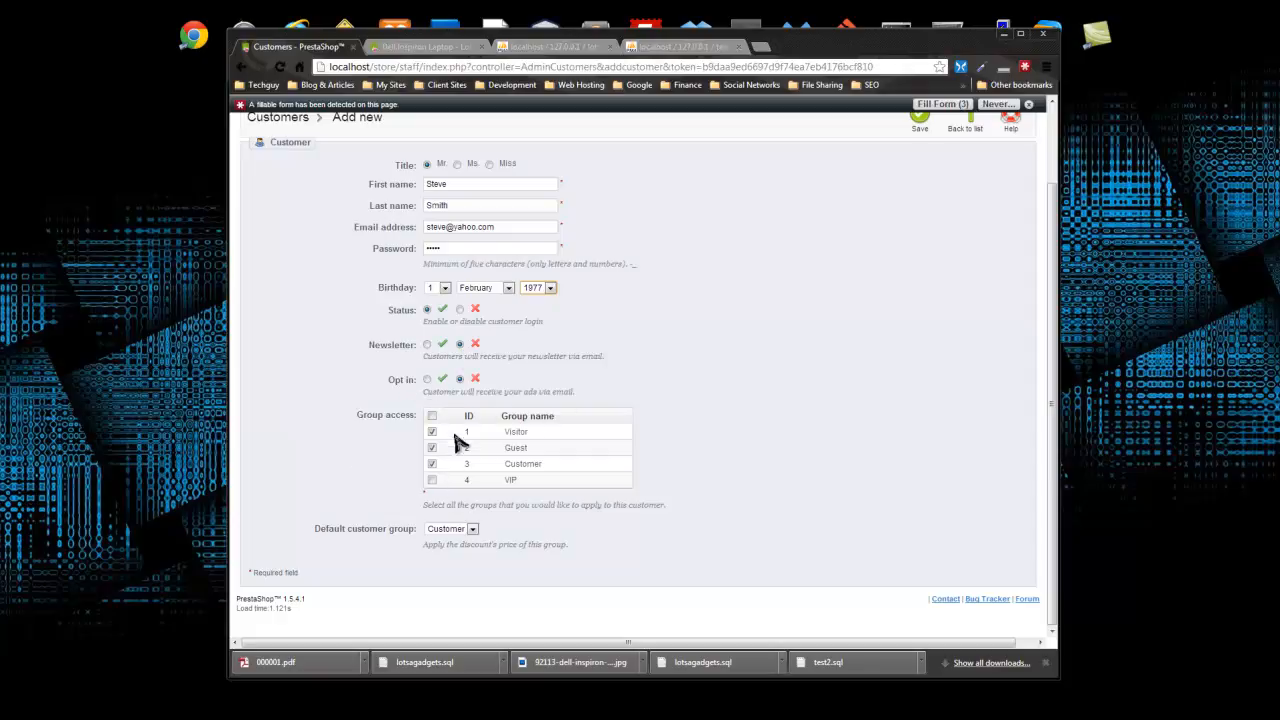
- Add VIP, remove Visitor and Guest groups, make VIP the default group, and save
left_click(431, 481)
left_click(432, 432)
left_click(432, 448)
left_click(469, 531)
left_click(449, 580)
scroll(534, 544, "up", 3)
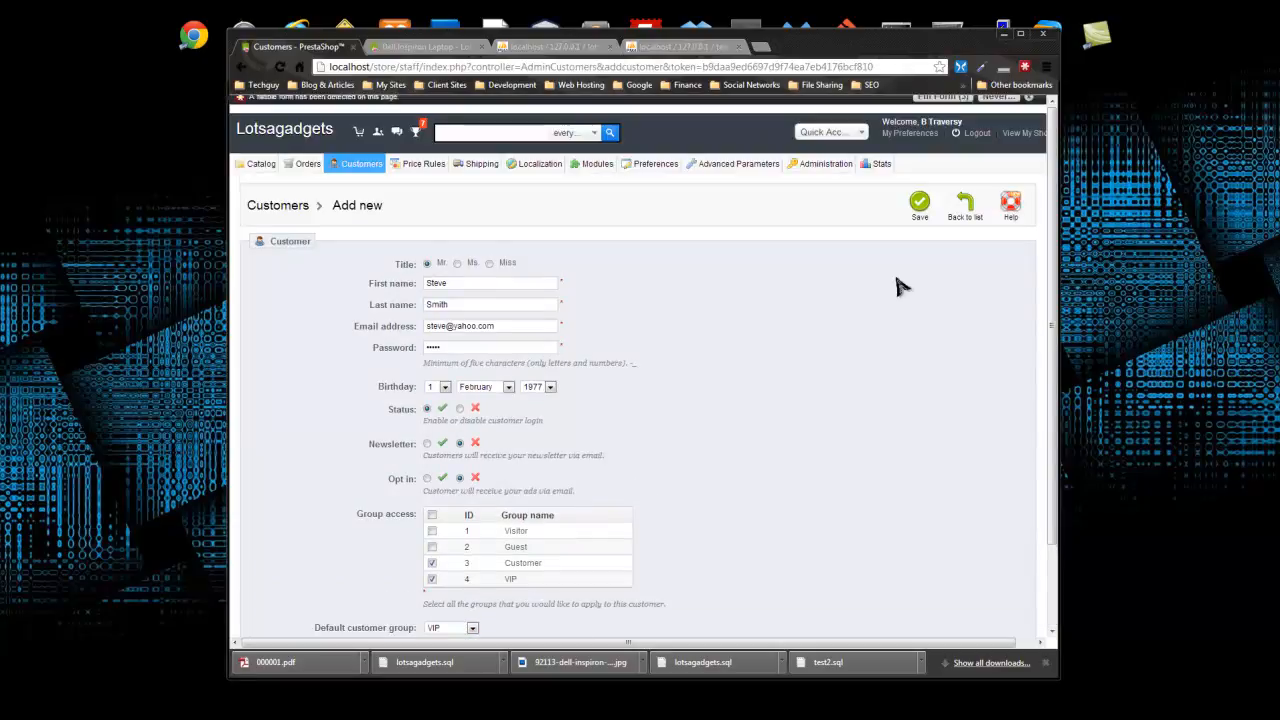
left_click(919, 209)
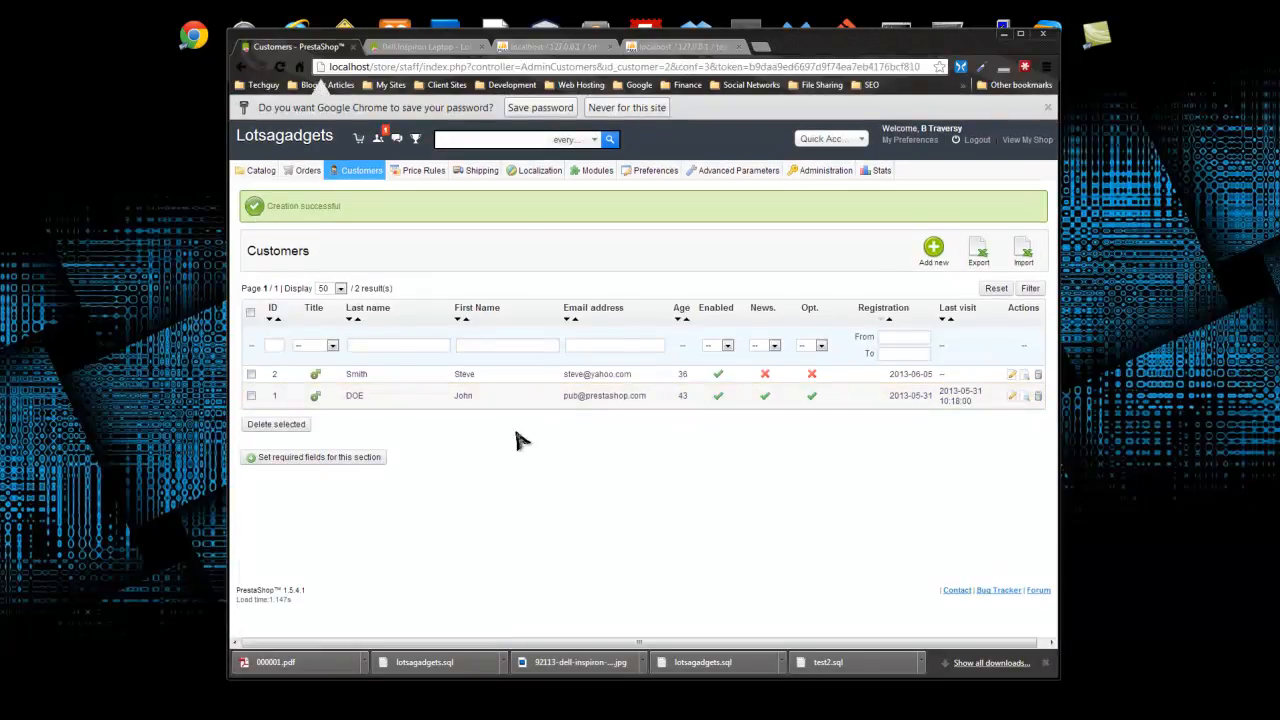
left_click(359, 379)
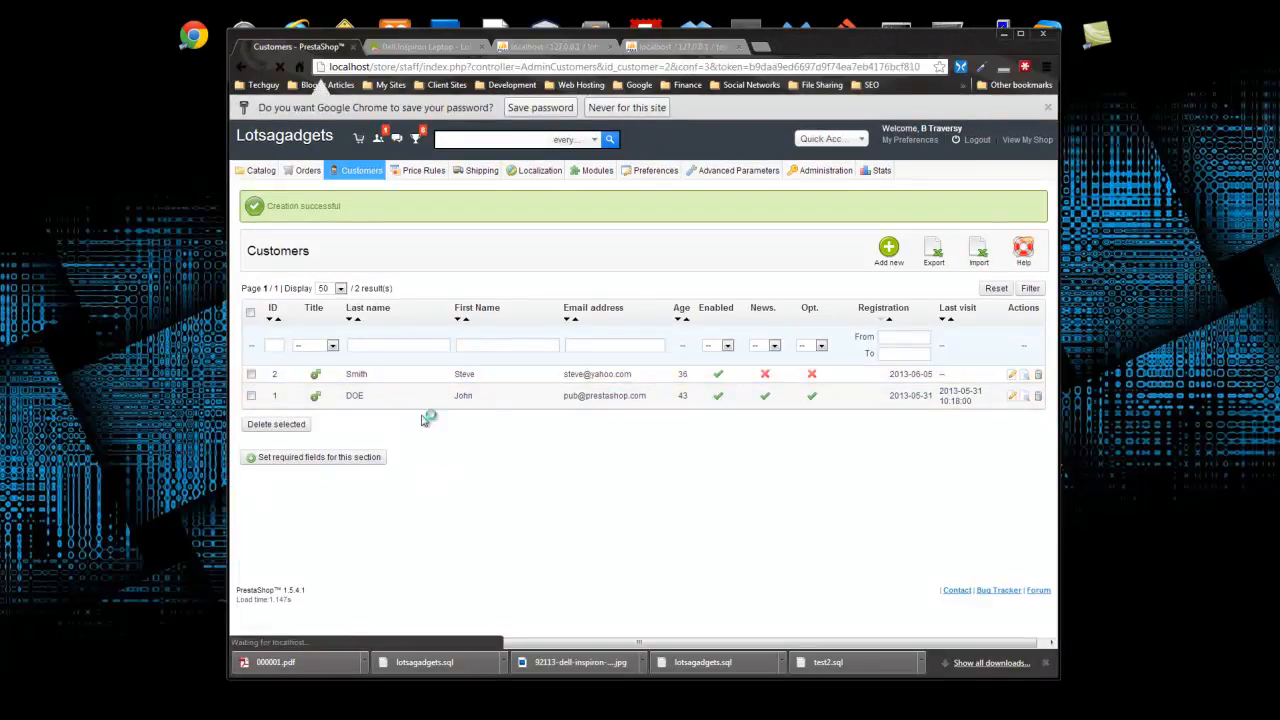
scroll(377, 271, "down", 1)
scroll(380, 272, "up", 1)
scroll(411, 277, "down", 1)
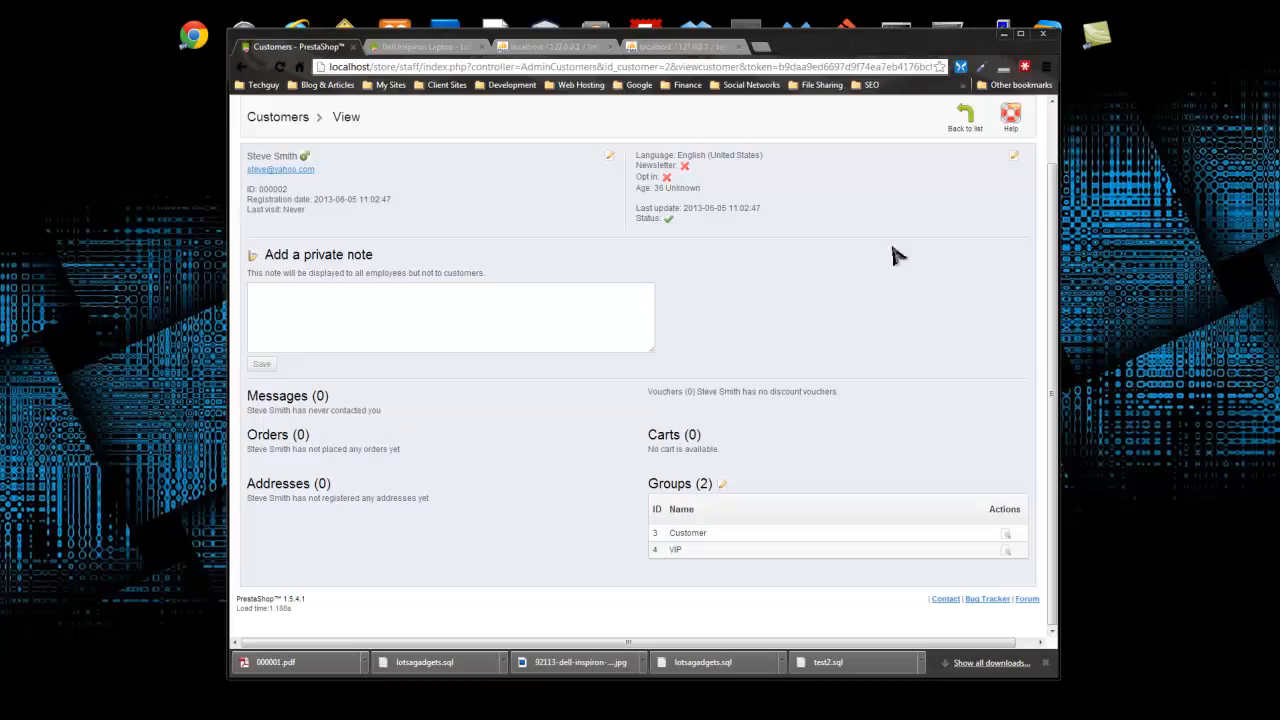
scroll(900, 260, "up", 2)
left_click(965, 188)
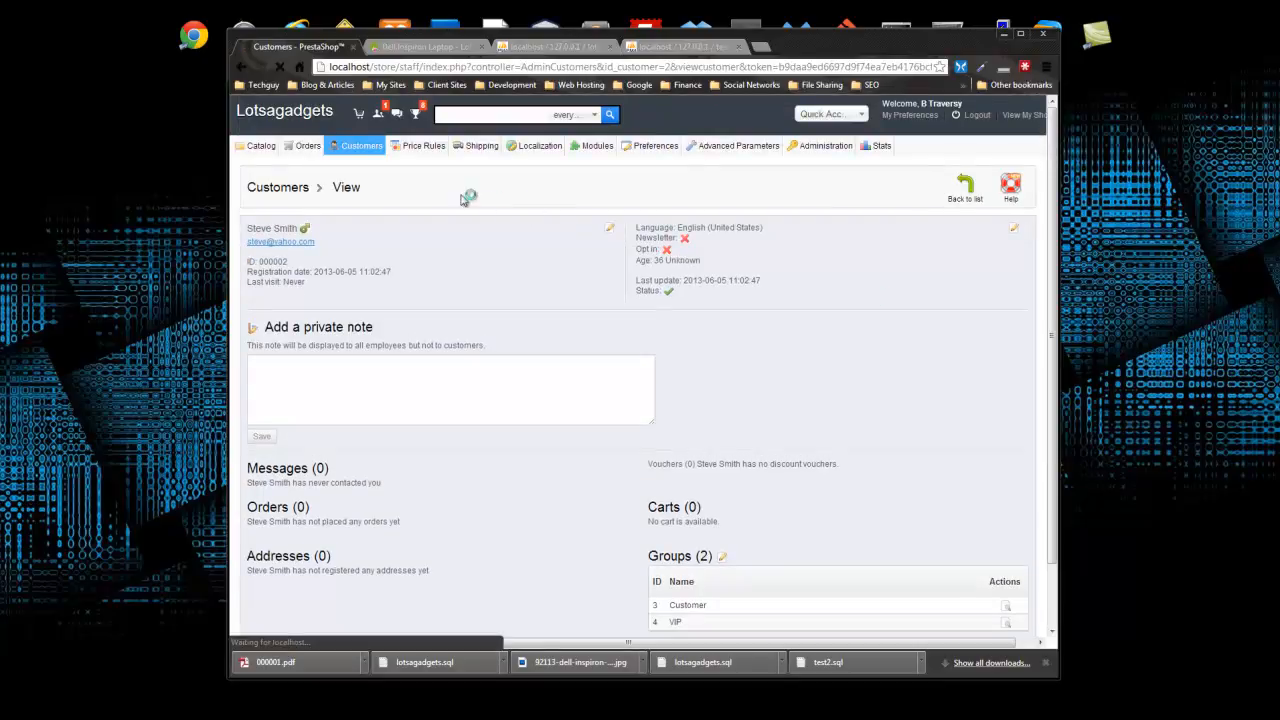
mouse_move(363, 165)
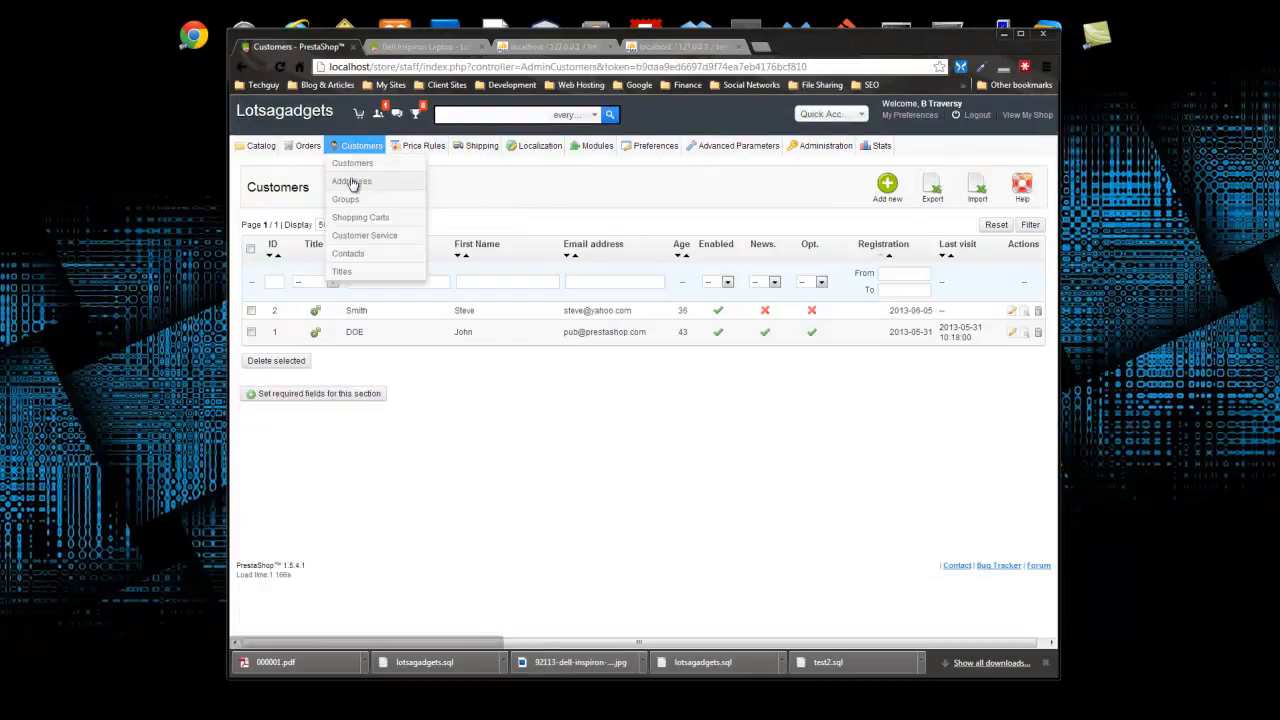
- Start a new address for the new customer, picking their e-mail from suggestions and editing the alias
left_click(351, 181)
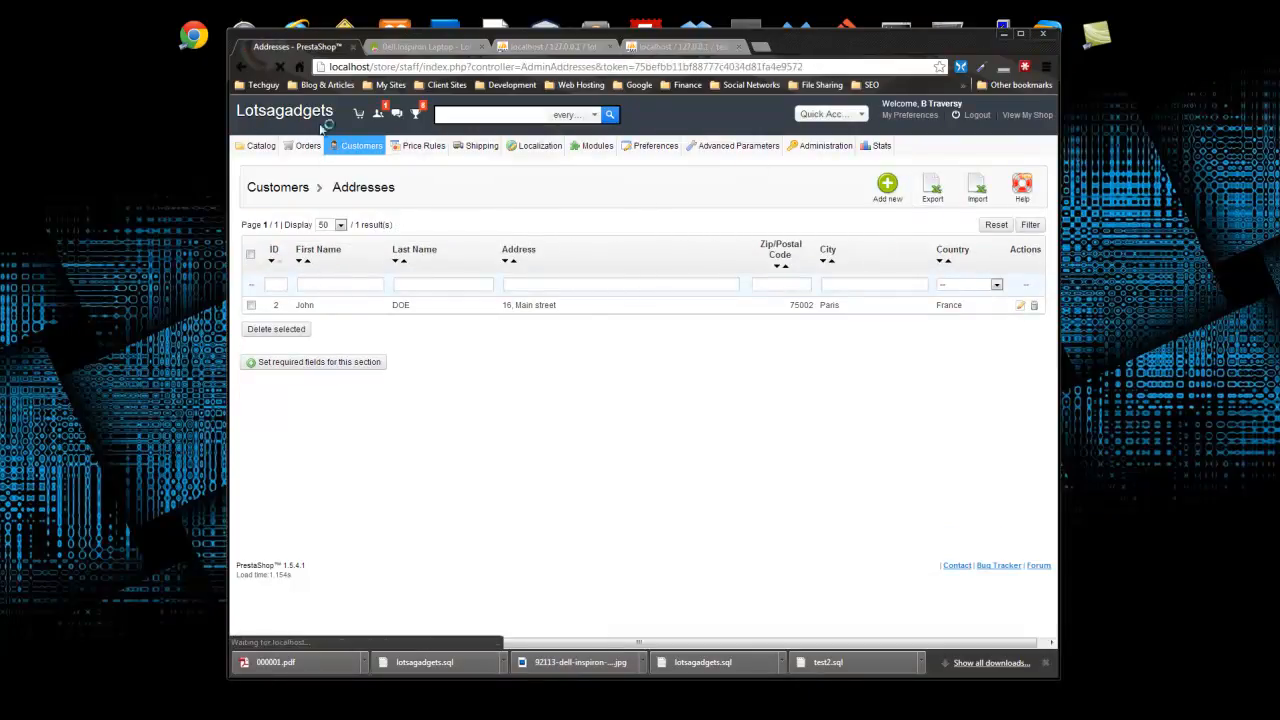
left_click(970, 37)
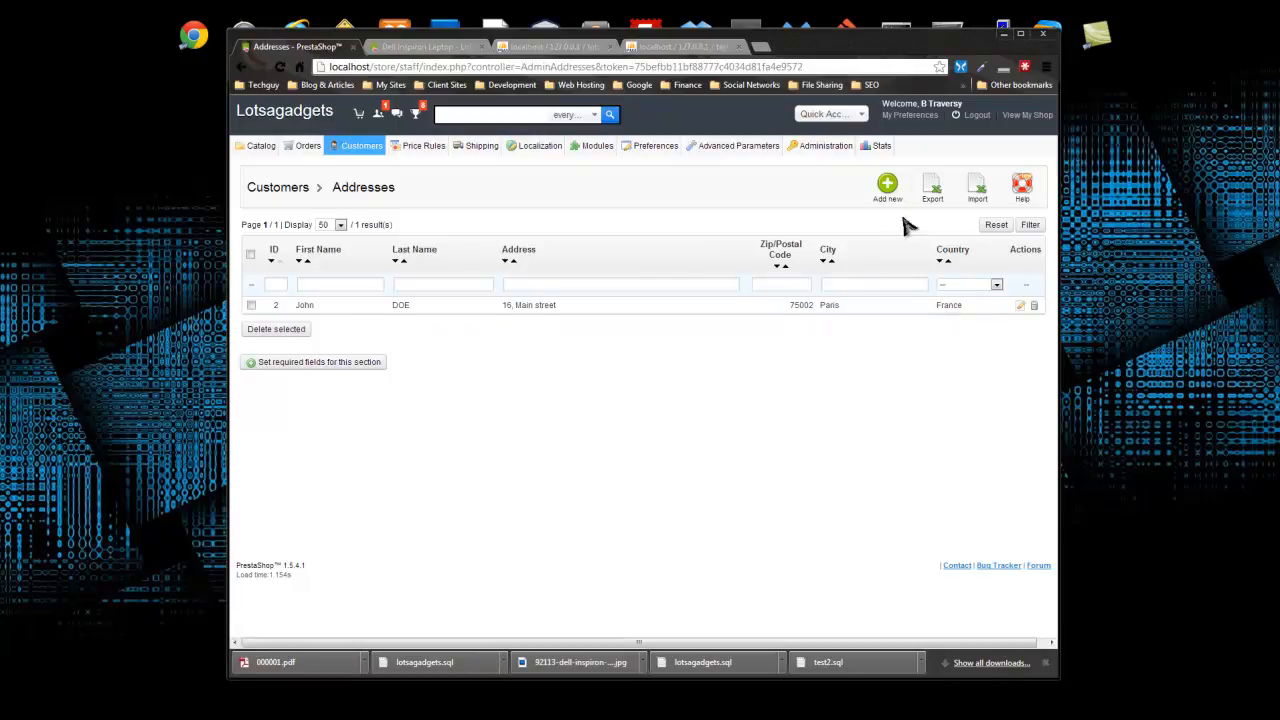
left_click(887, 187)
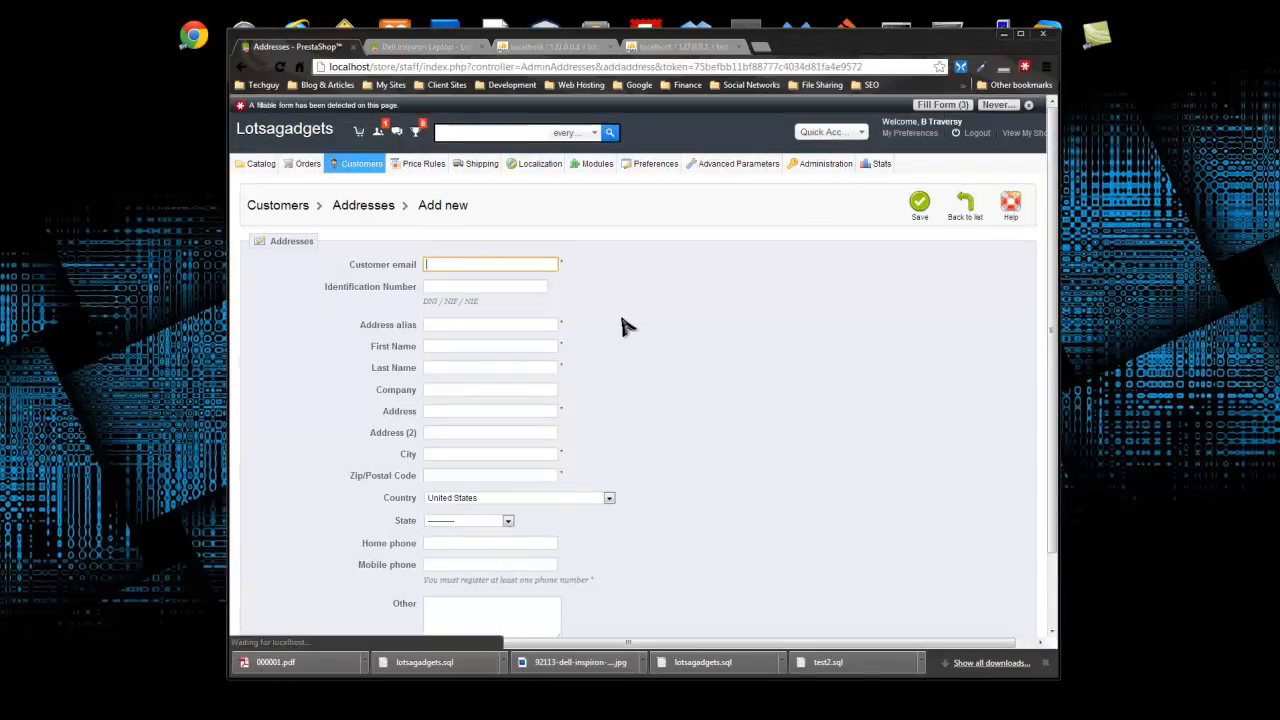
type("st")
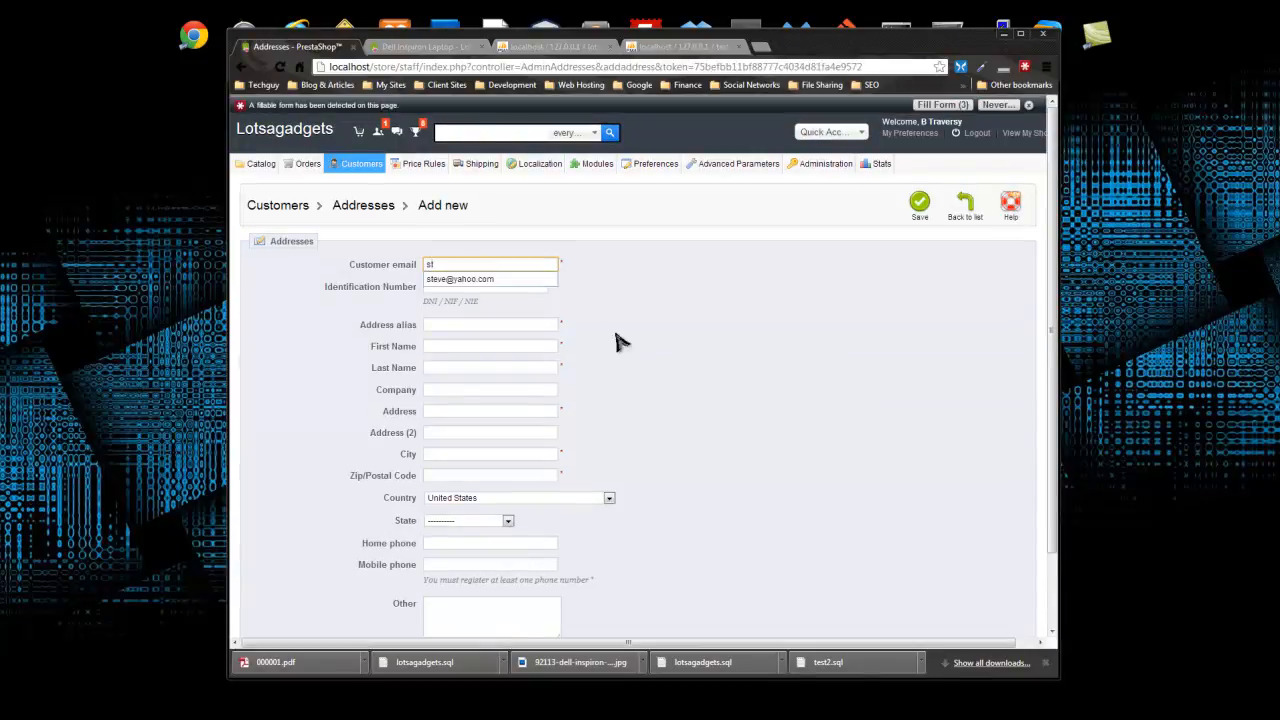
left_click(490, 280)
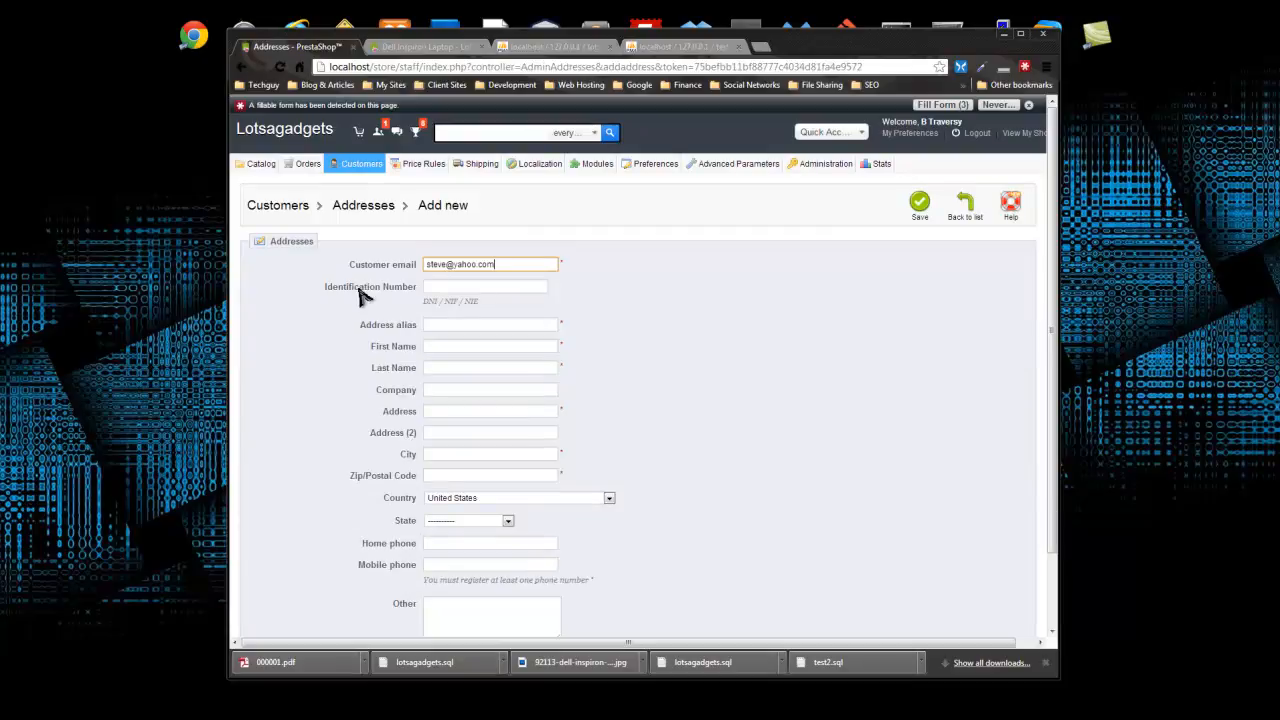
left_click(455, 284)
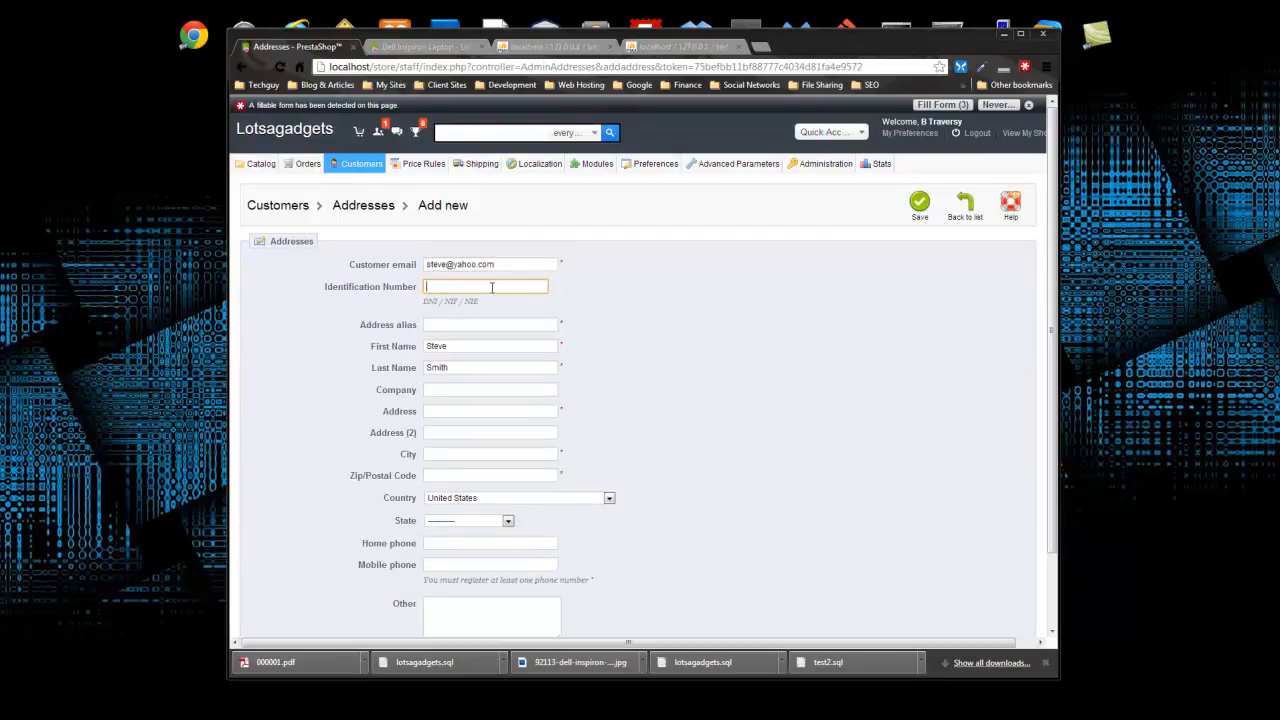
key("Tab")
scroll(600, 290, "down", 1)
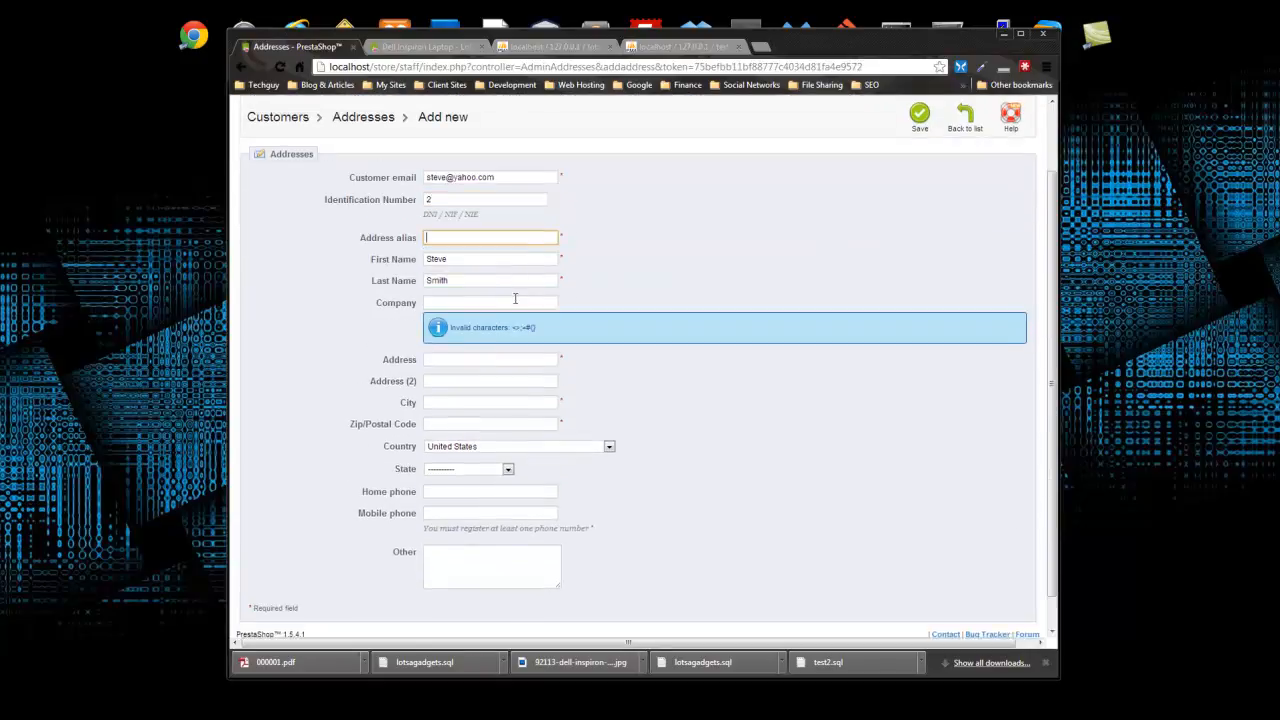
left_click(448, 238)
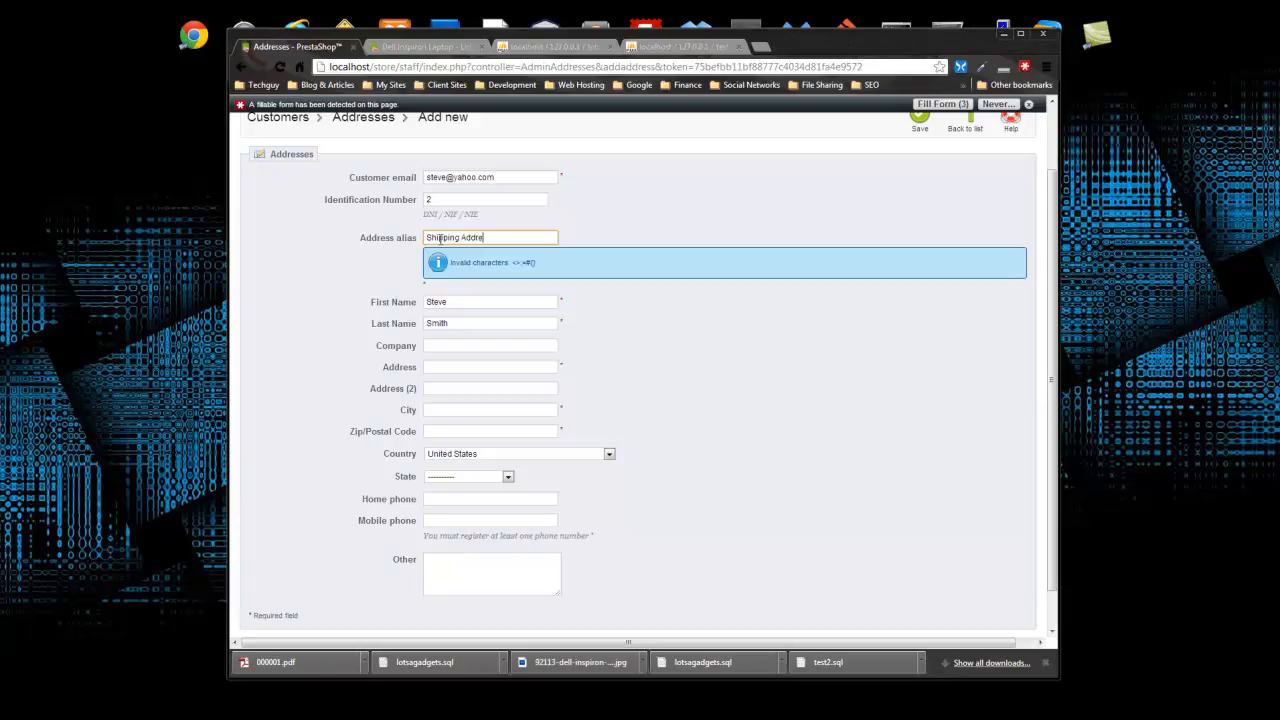
- Enter company 'Some Company', city Miami and the zip code
left_click(475, 303)
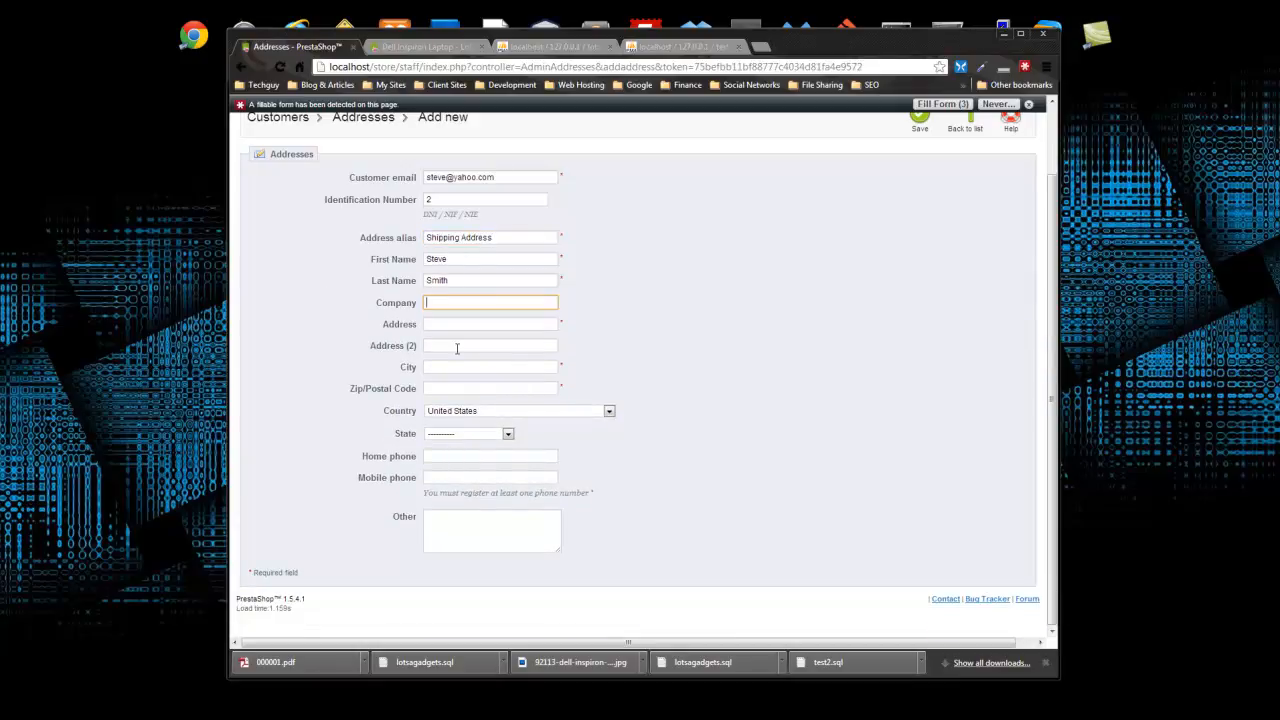
type("Some Company")
key("Tab")
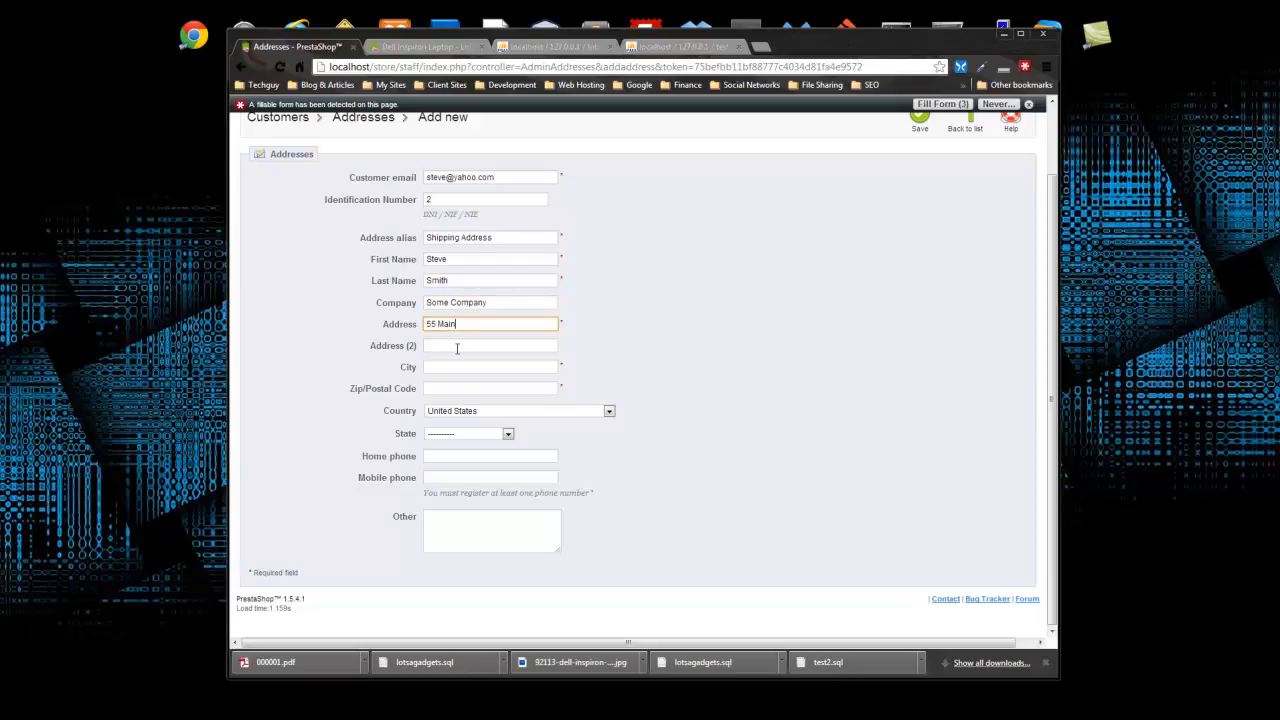
key("Tab")
key("Tab")
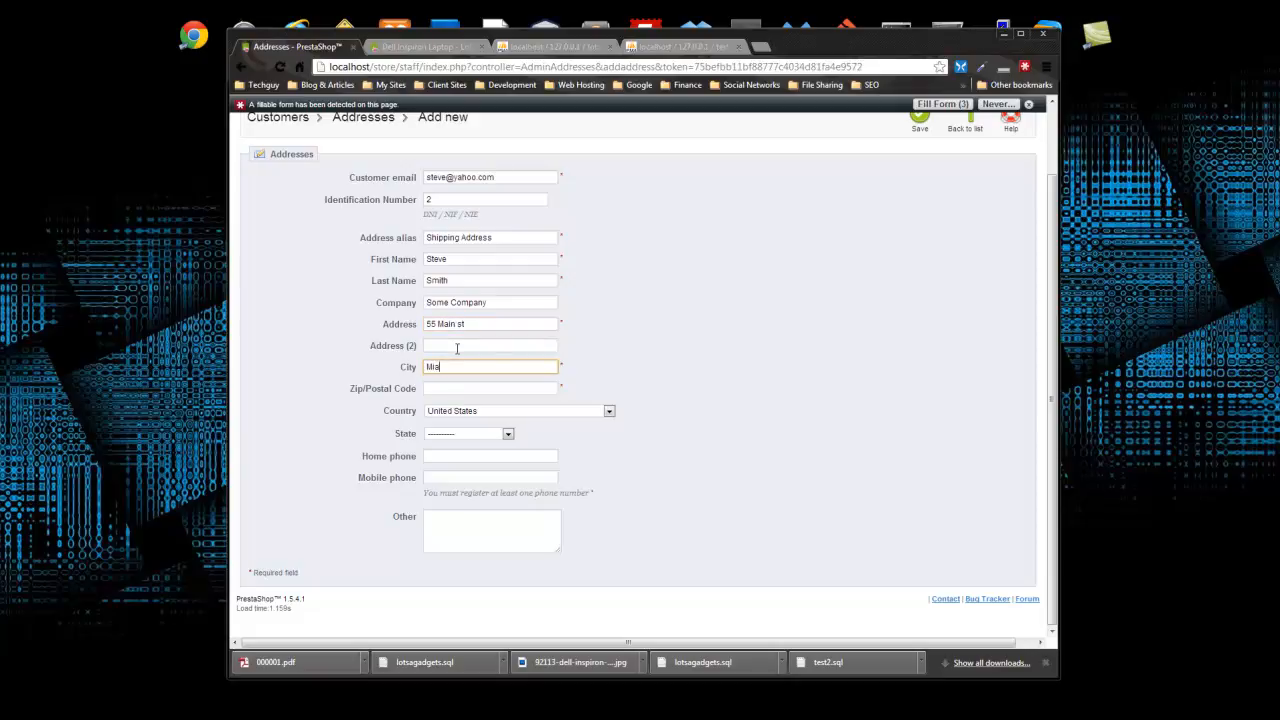
type("Miami")
key("Tab")
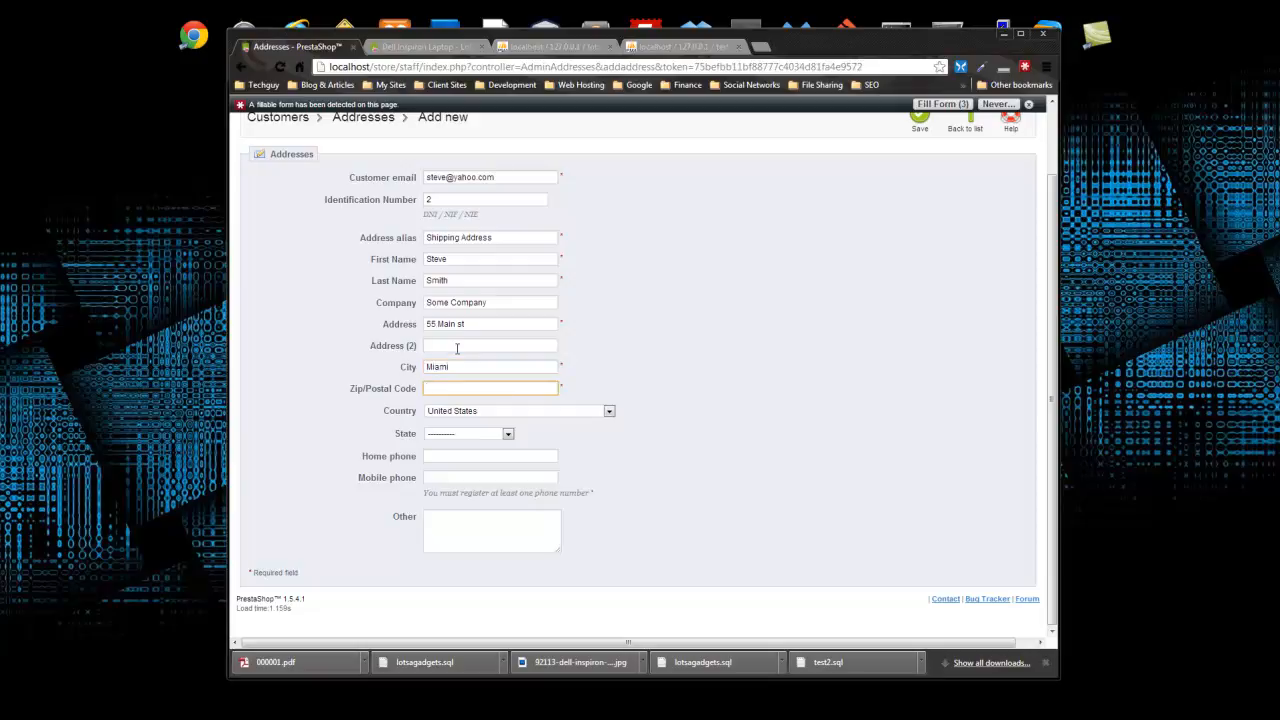
type("09")
- Choose Florida as the state, fill home and mobile phones from autofill, and save
left_click(482, 433)
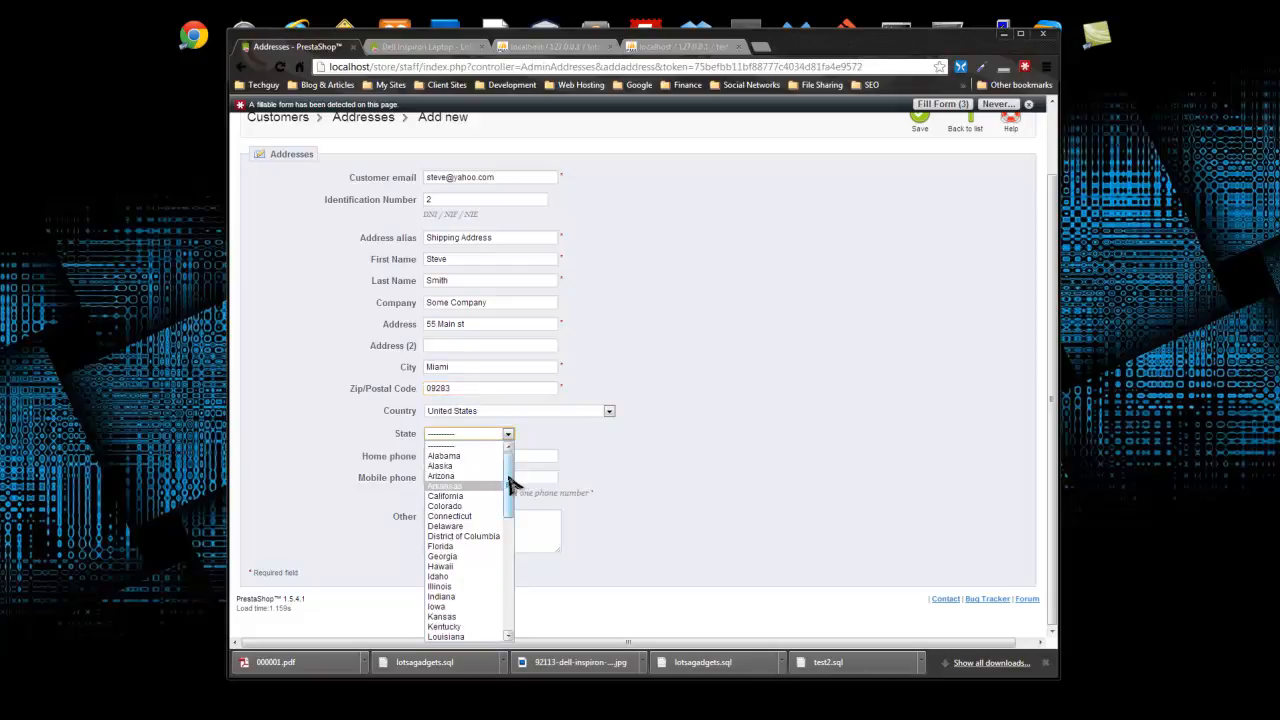
left_click_drag(510, 482, 508, 500)
left_click(466, 481)
left_click(451, 454)
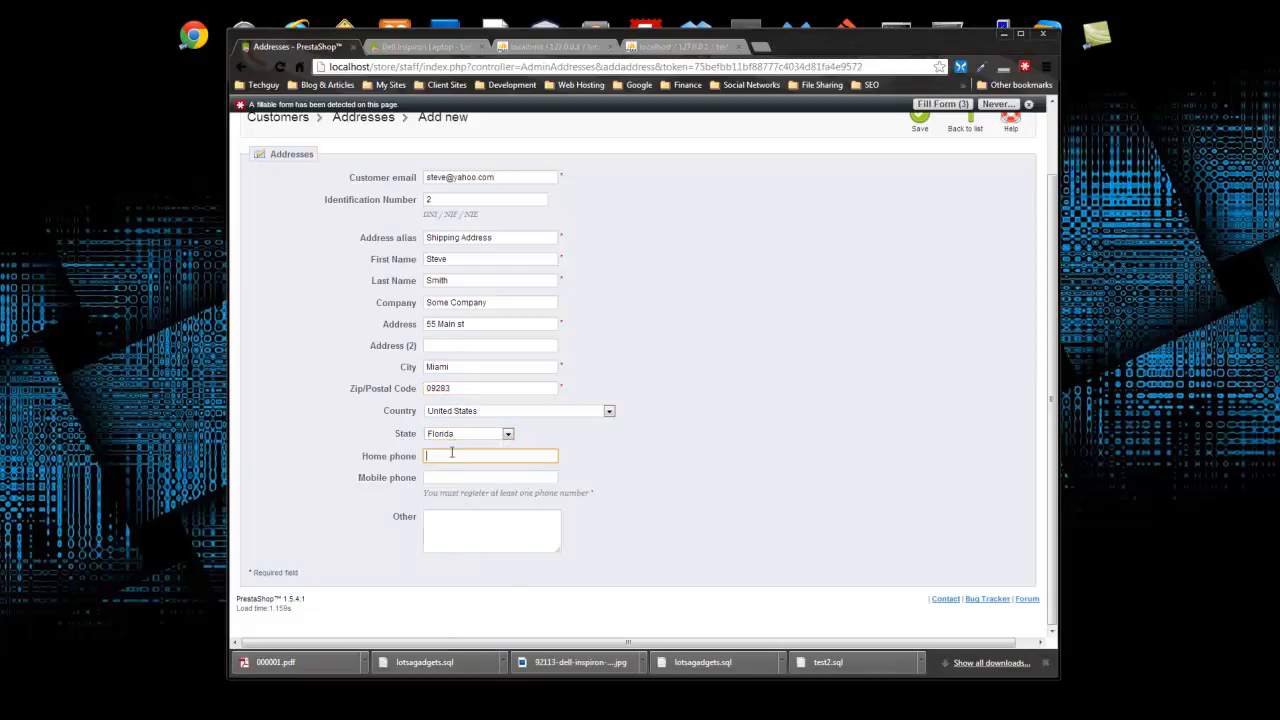
type("555")
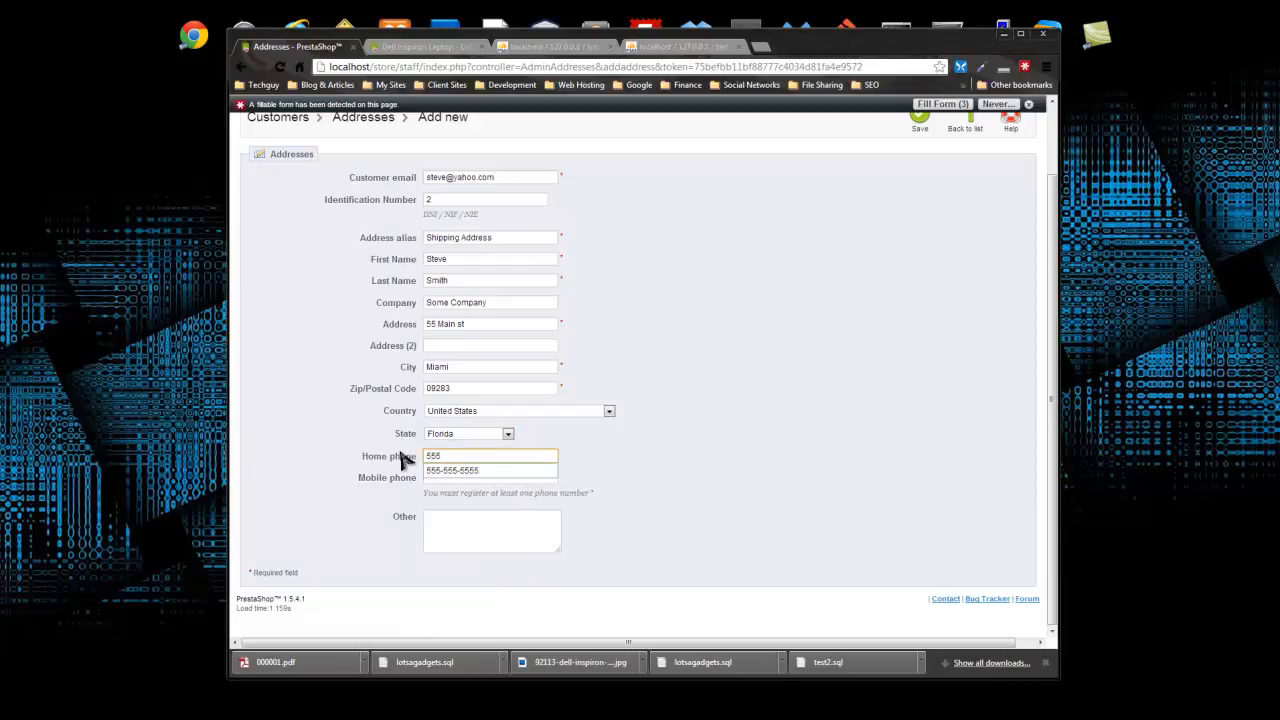
left_click(486, 471)
left_click(474, 478)
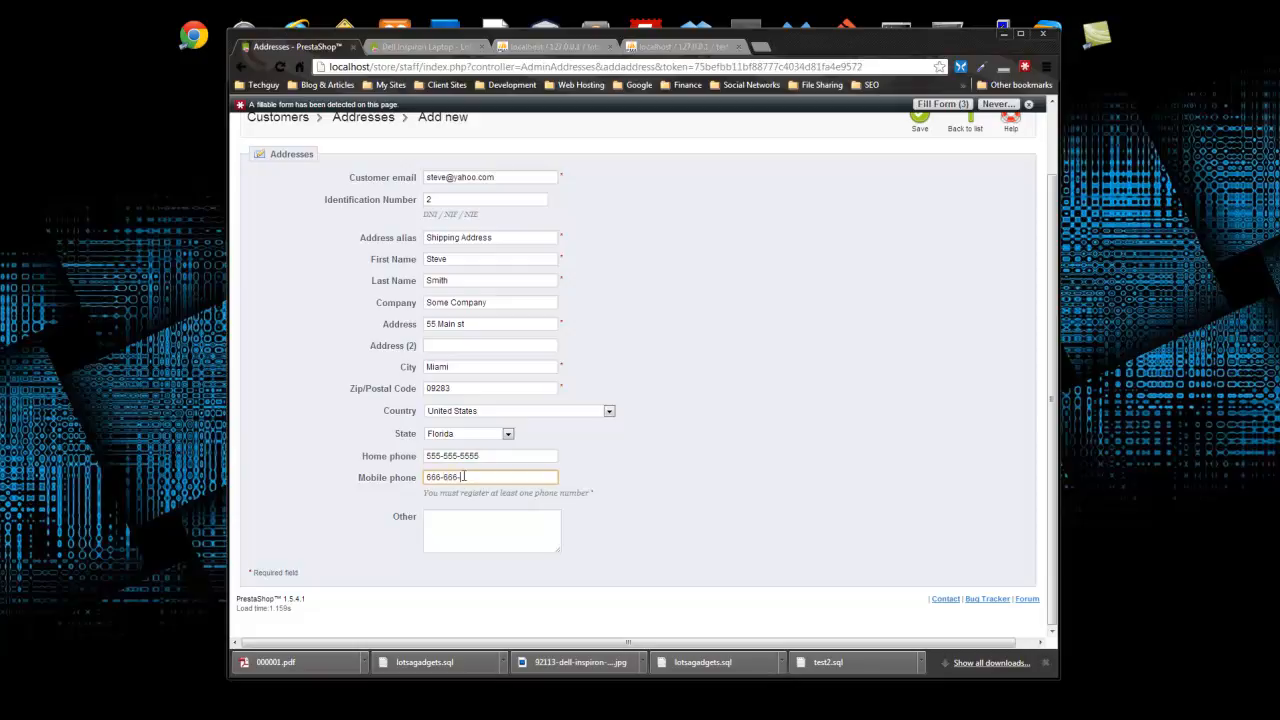
scroll(794, 454, "up", 2)
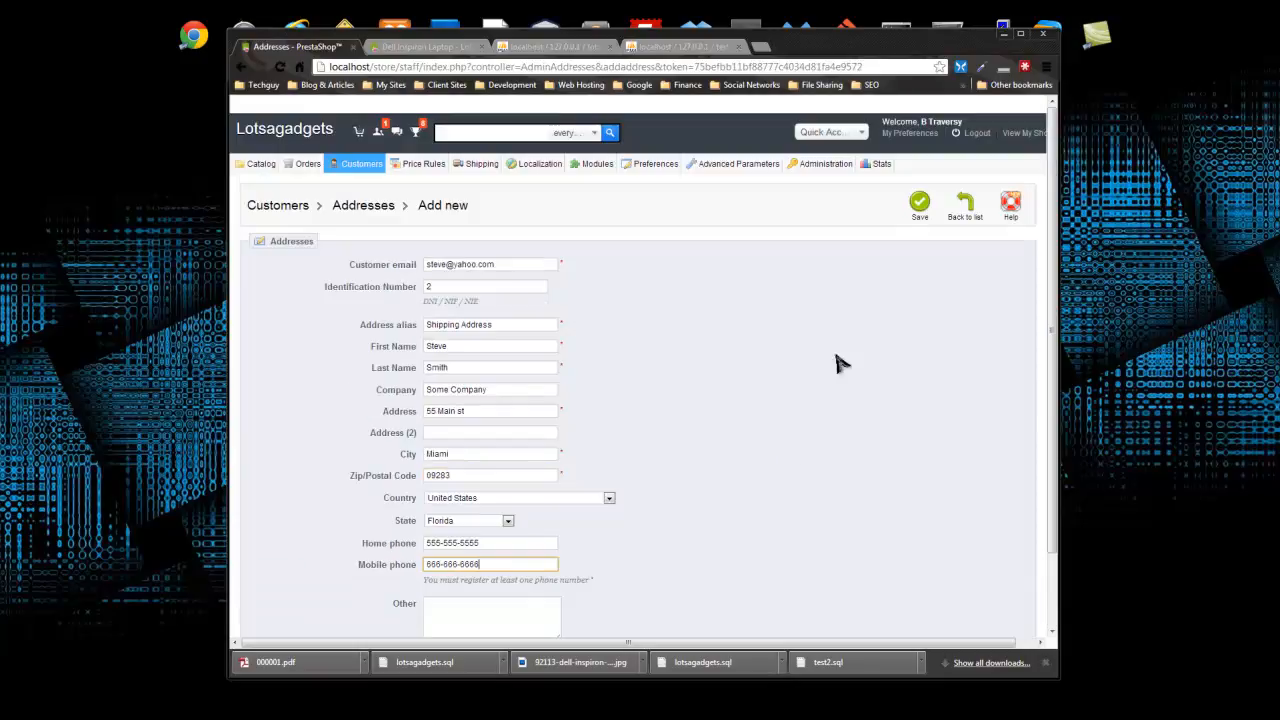
left_click(916, 207)
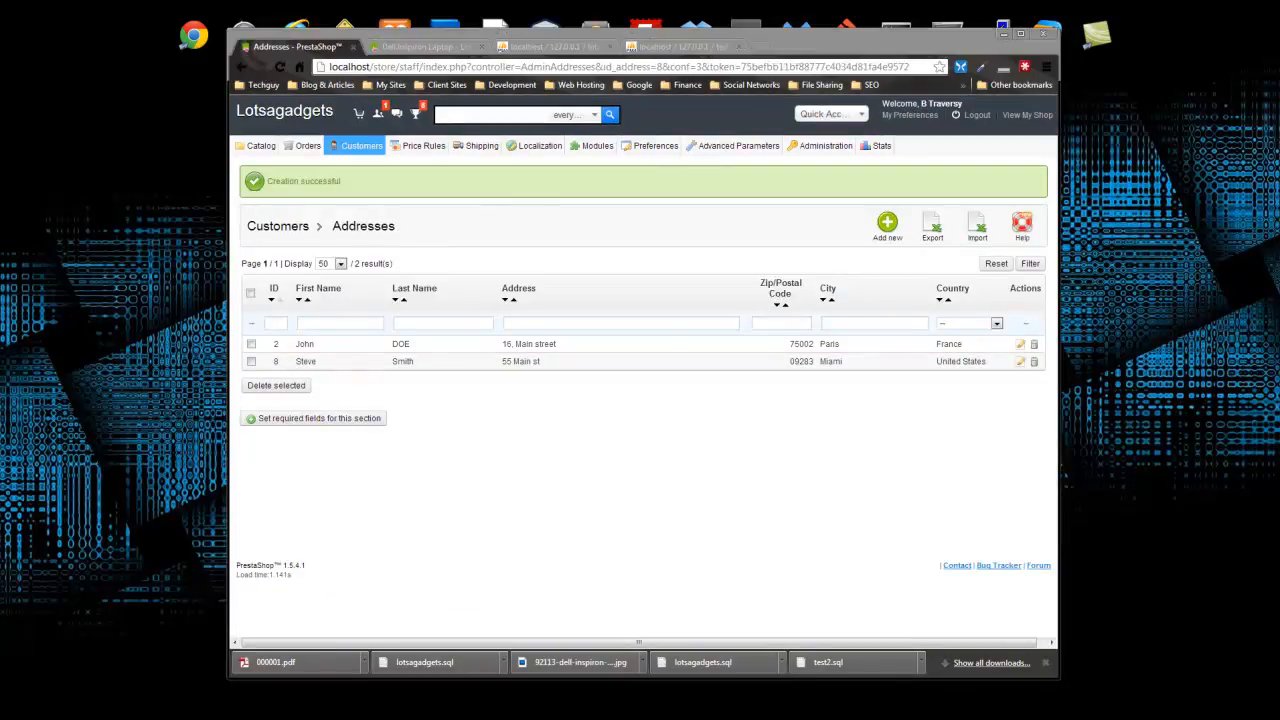
- Open the new customer's detail page and review their Miami address and Customer and VIP groups
left_click(362, 148)
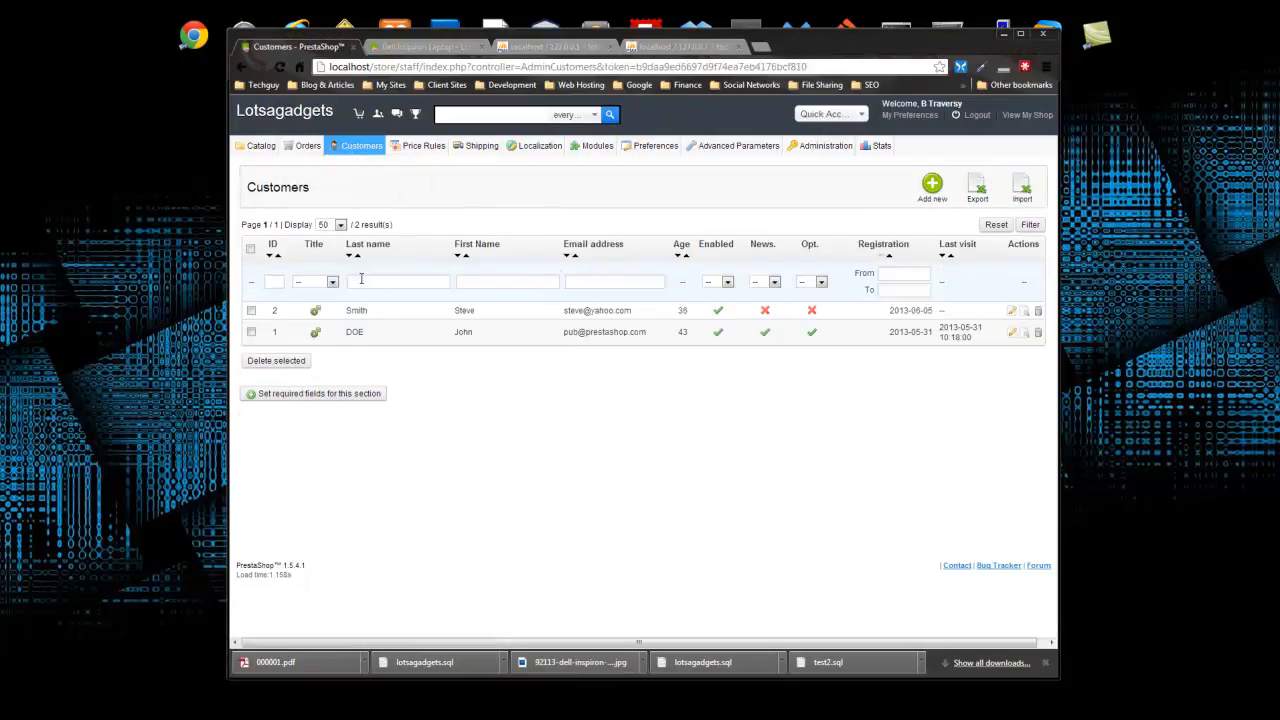
left_click(356, 312)
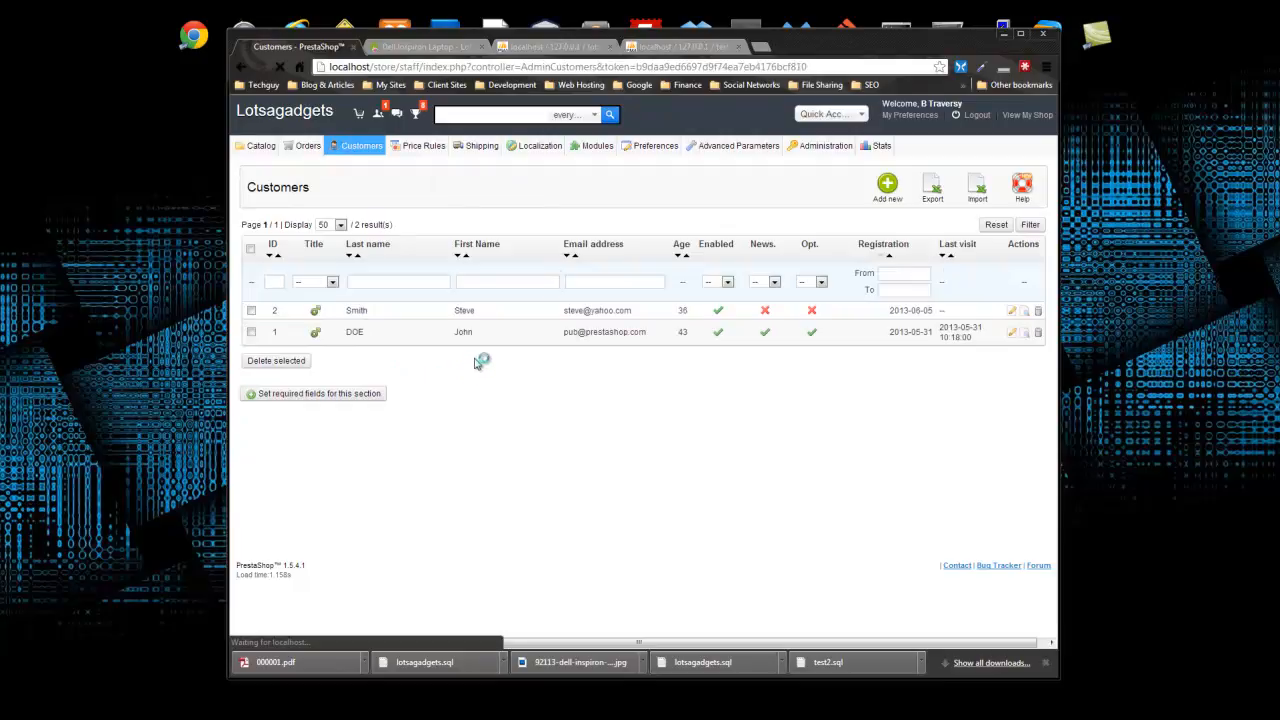
scroll(480, 363, "down", 1)
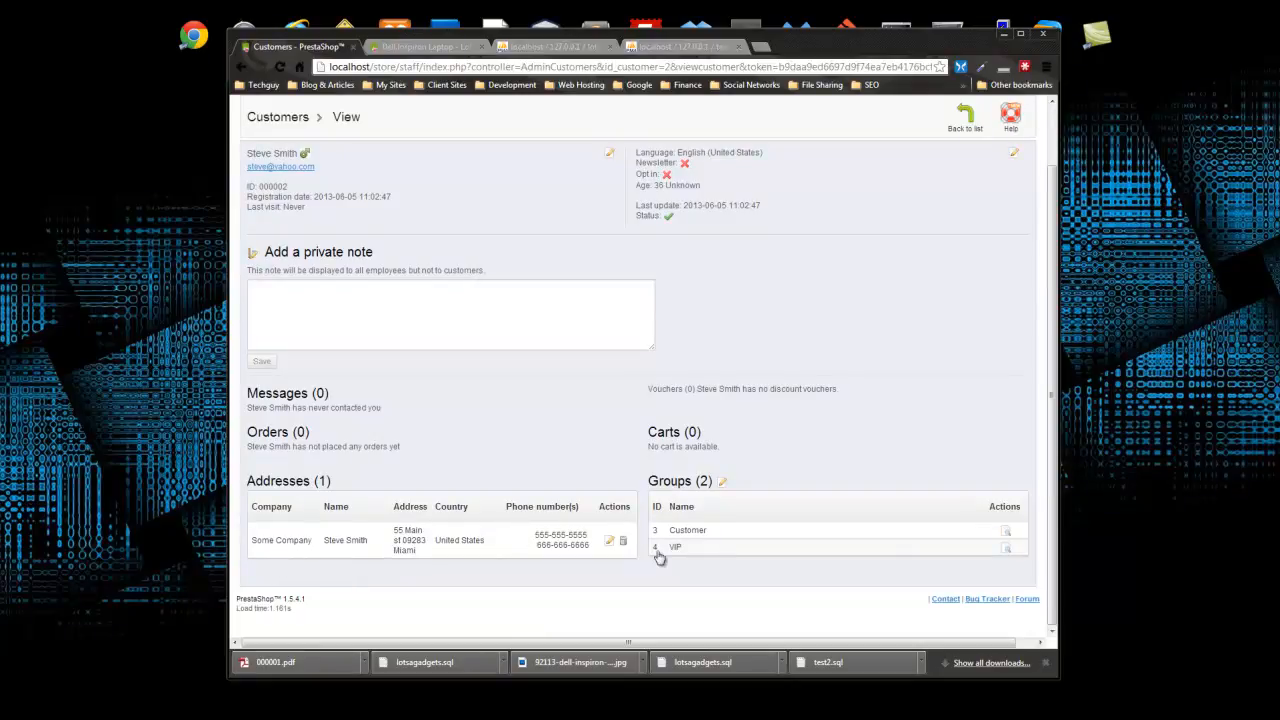
scroll(785, 412, "up", 1)
mouse_move(372, 155)
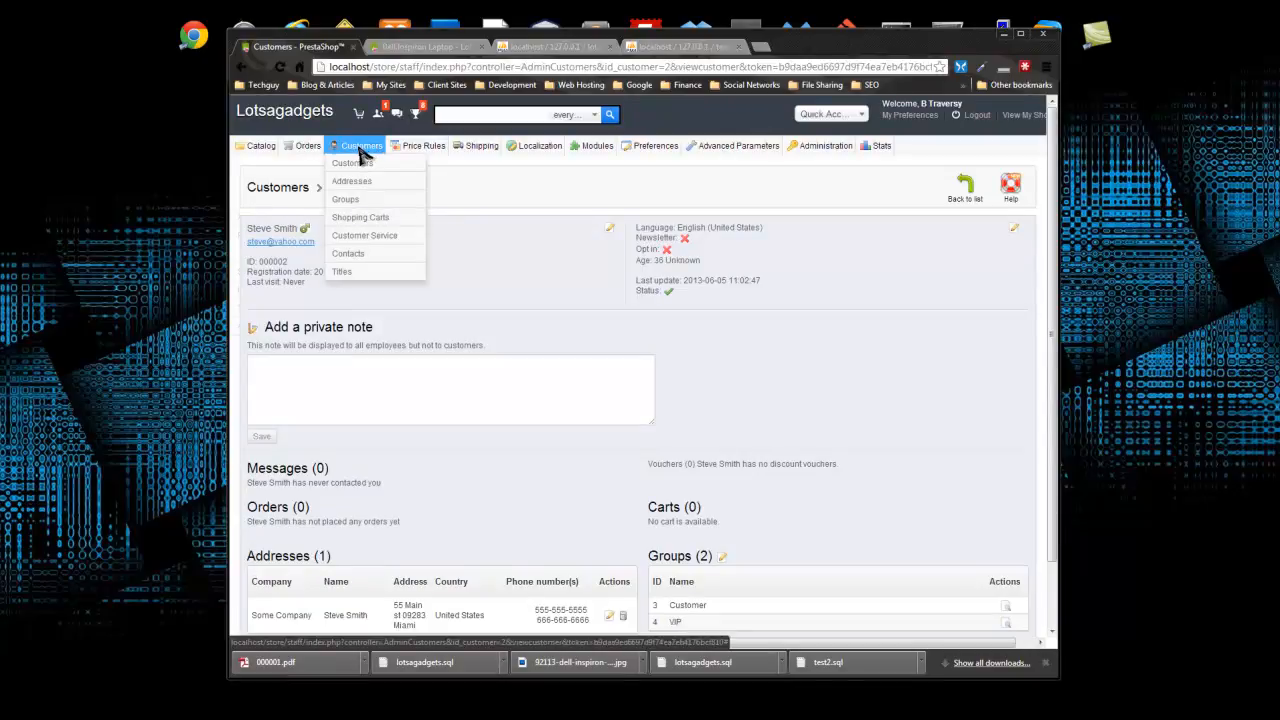
- Start a new order and choose the existing customer found by name search
mouse_move(310, 152)
left_click(288, 164)
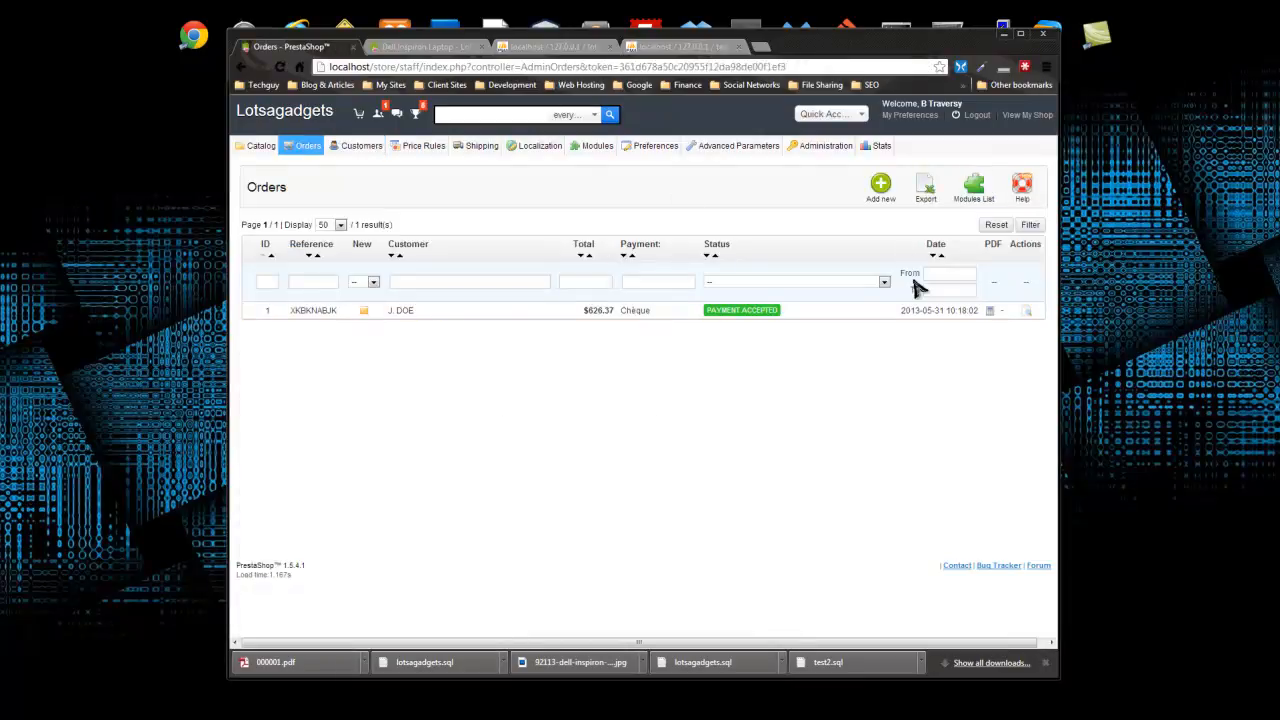
left_click(880, 188)
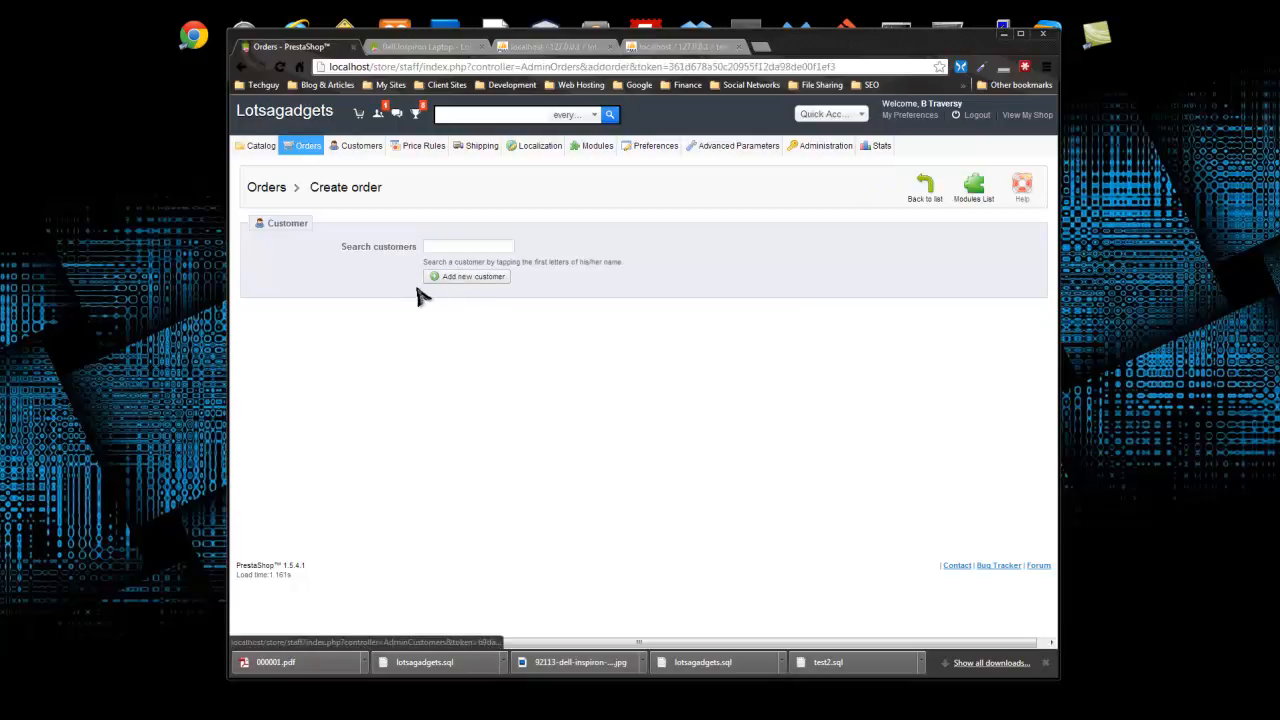
left_click(462, 280)
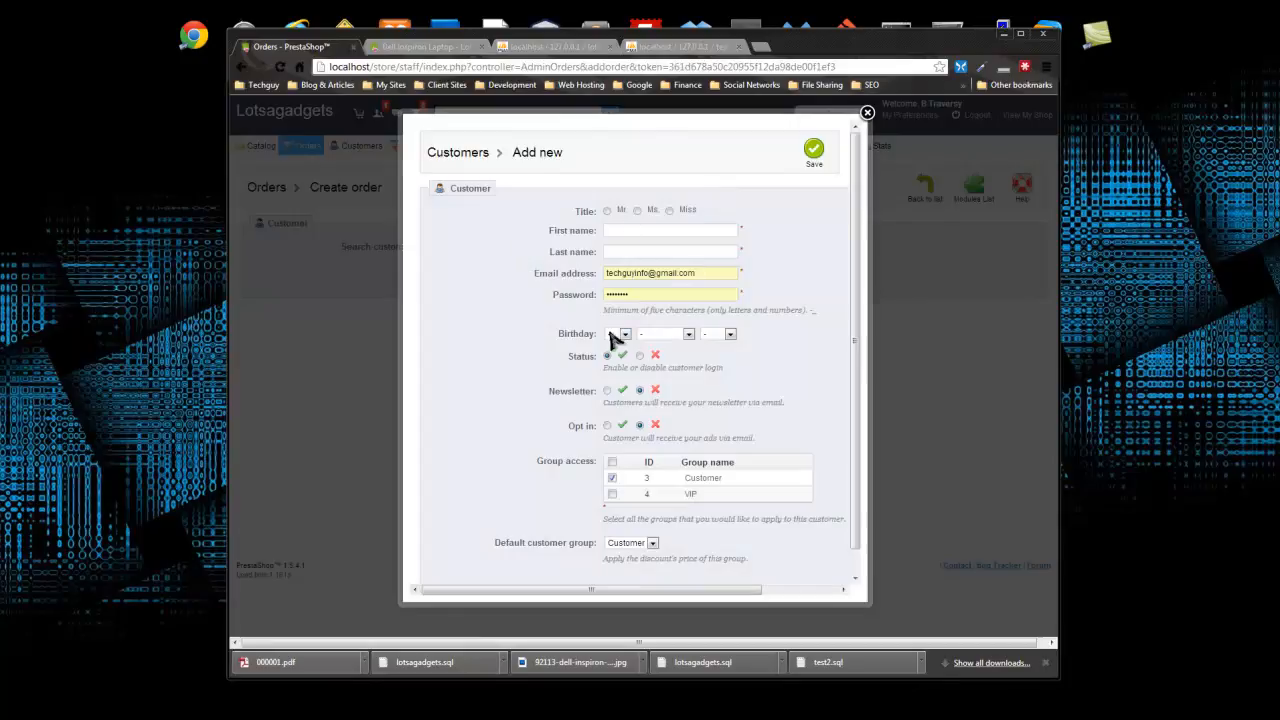
scroll(650, 340, "down", 1)
left_click(867, 113)
left_click(470, 248)
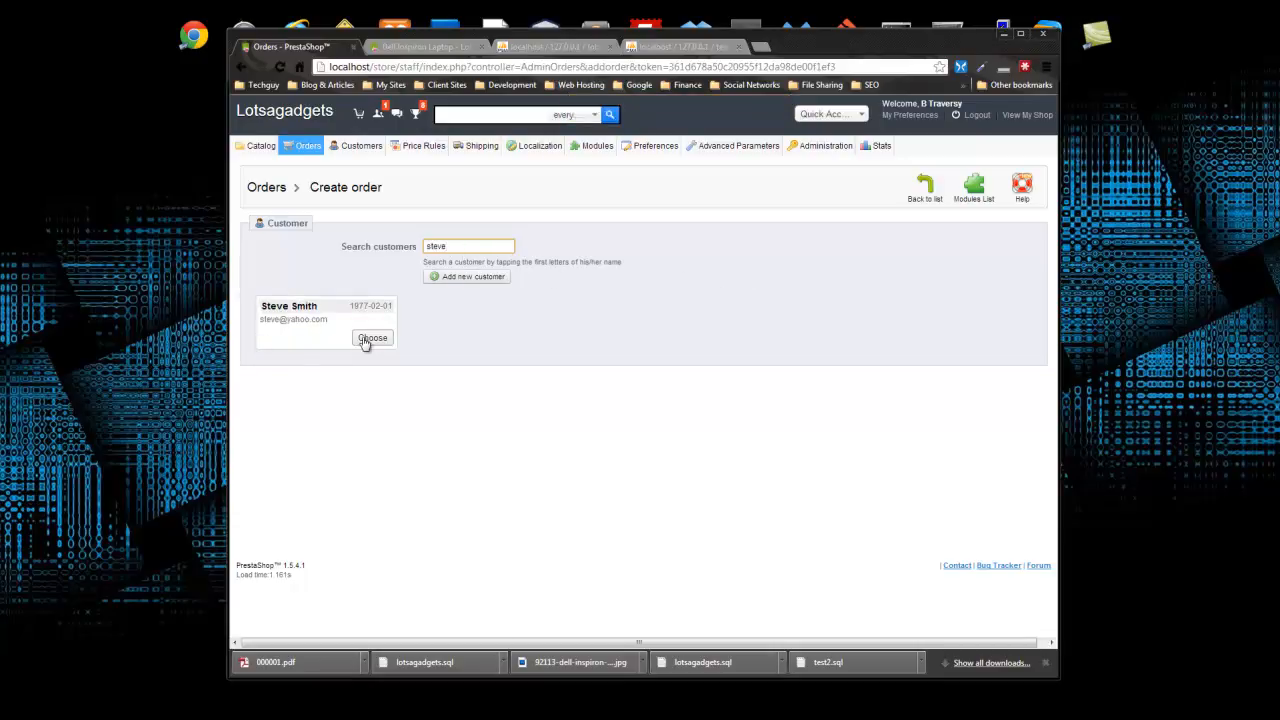
left_click(372, 339)
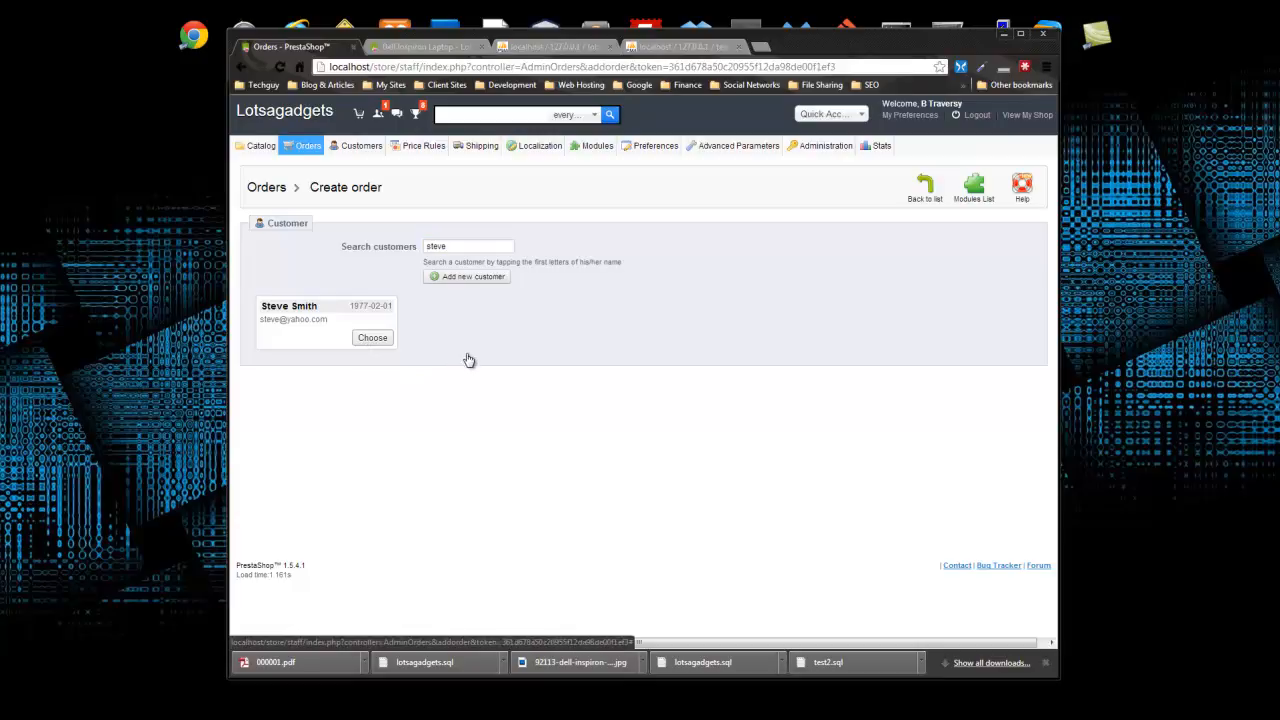
- Search 'dimension' and add one Dell Dimension 4500 PC to the cart
scroll(540, 307, "down", 2)
scroll(545, 307, "down", 1)
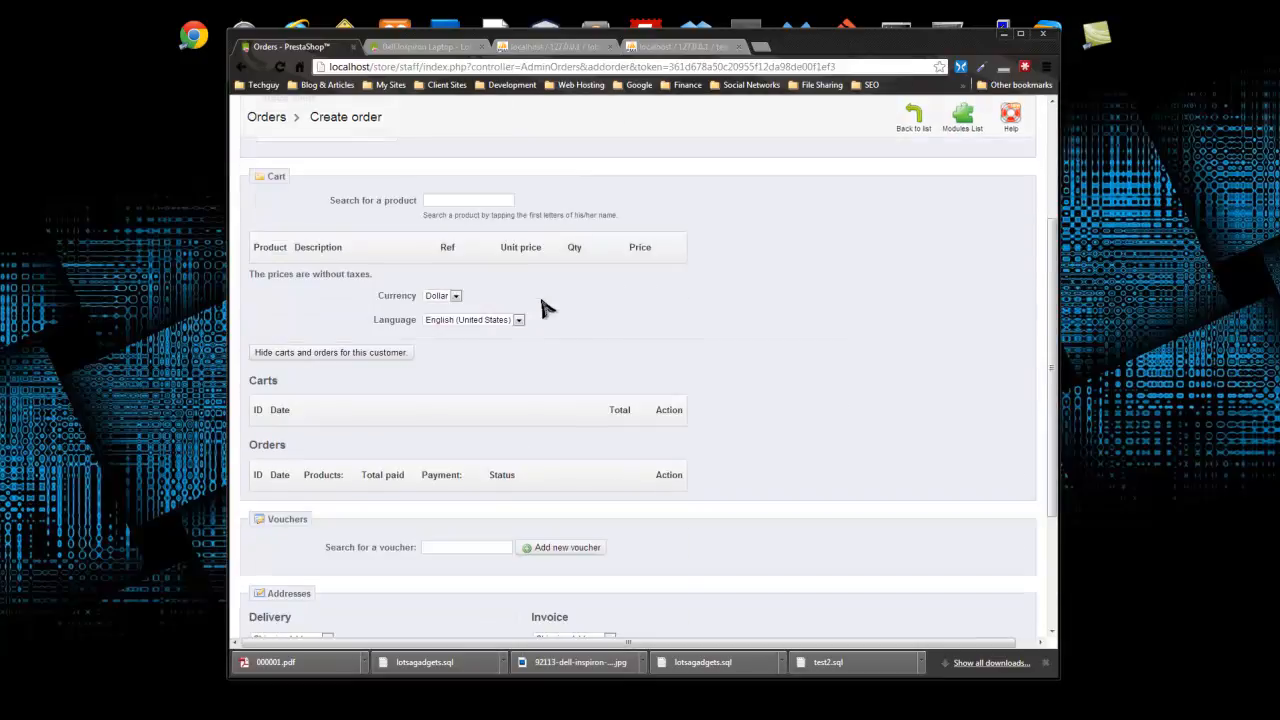
left_click(460, 201)
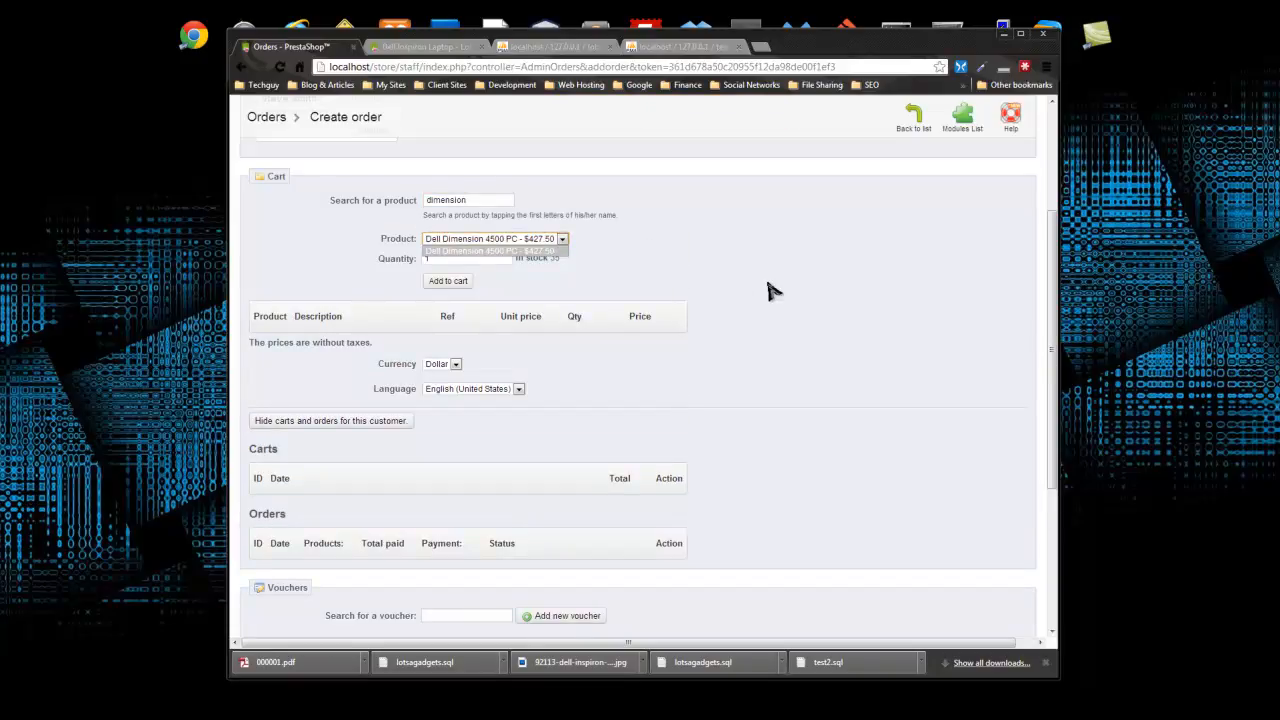
scroll(768, 315, "up", 2)
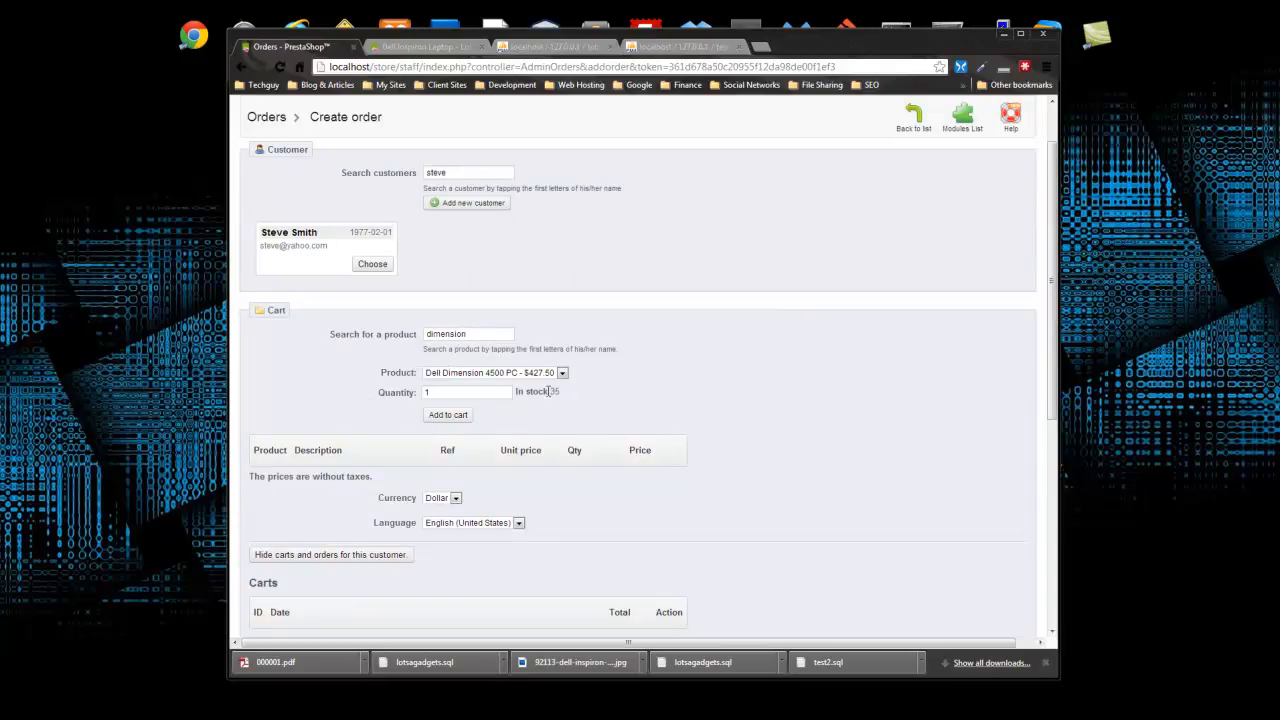
left_click(550, 379)
scroll(580, 430, "down", 2)
scroll(485, 282, "up", 1)
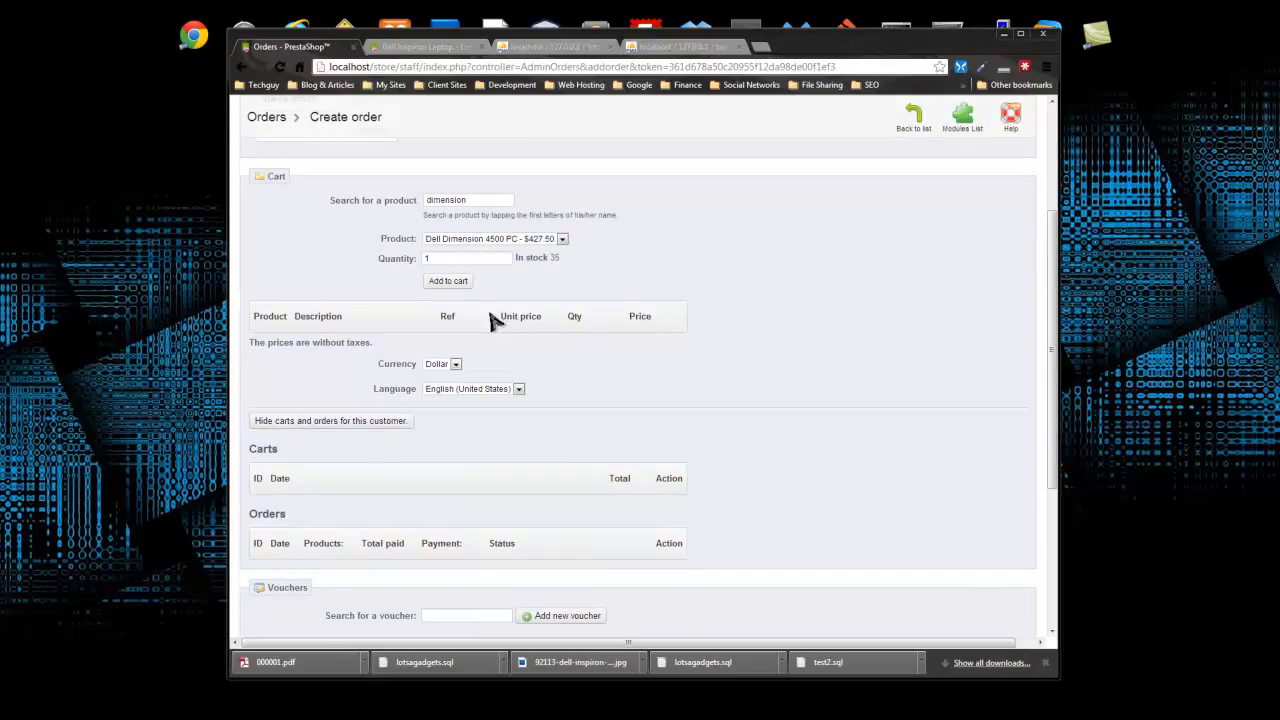
left_click(446, 282)
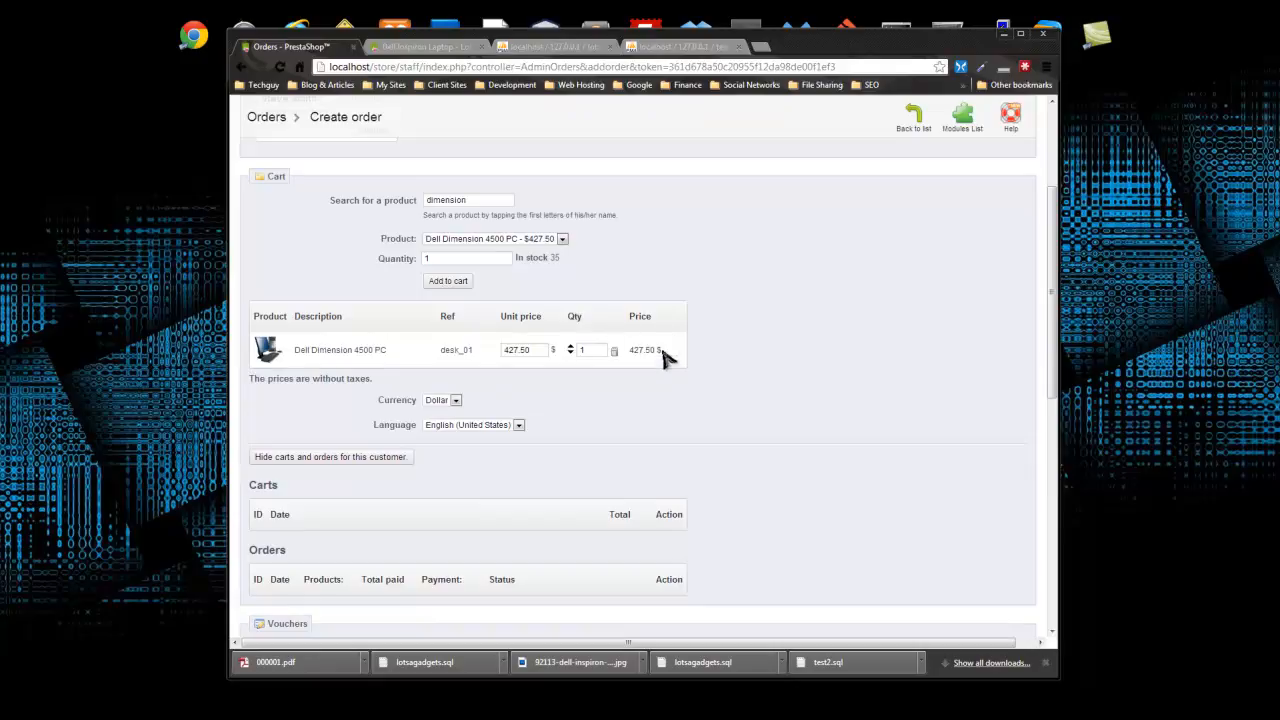
- Keep Dollar as currency and English (United States) as the order language
scroll(558, 400, "down", 2)
left_click(438, 267)
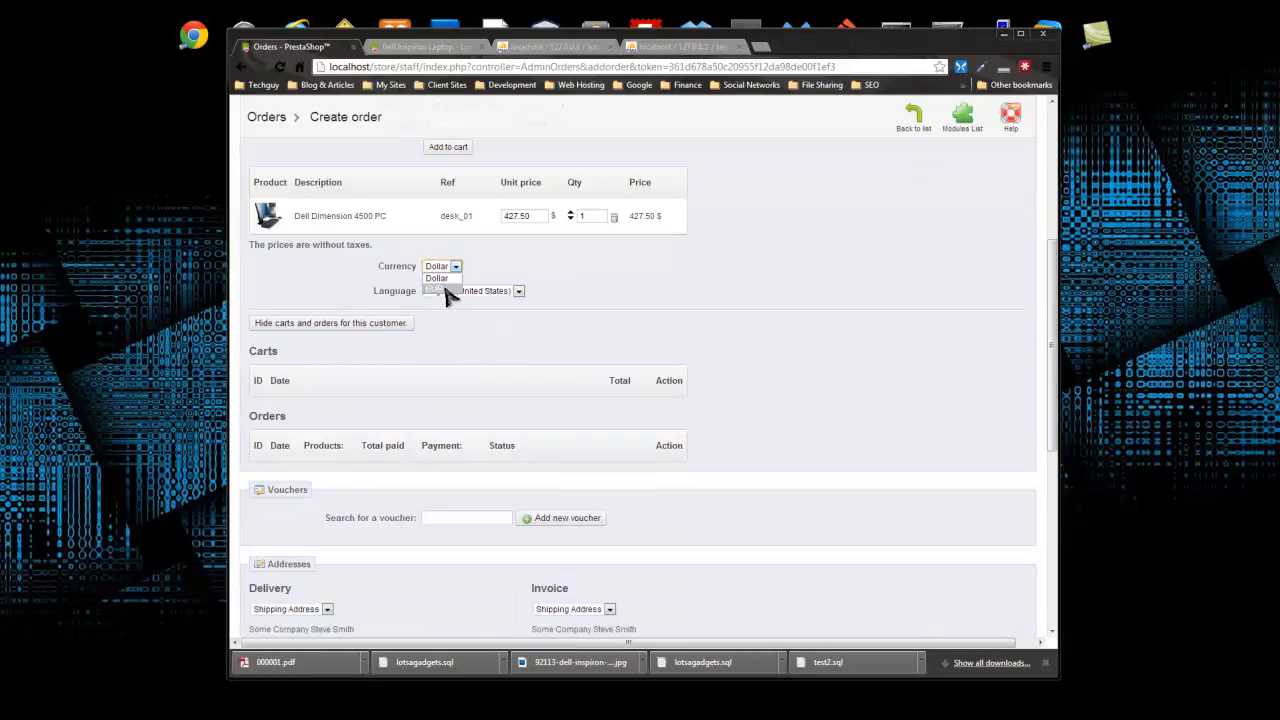
left_click(447, 290)
left_click(517, 292)
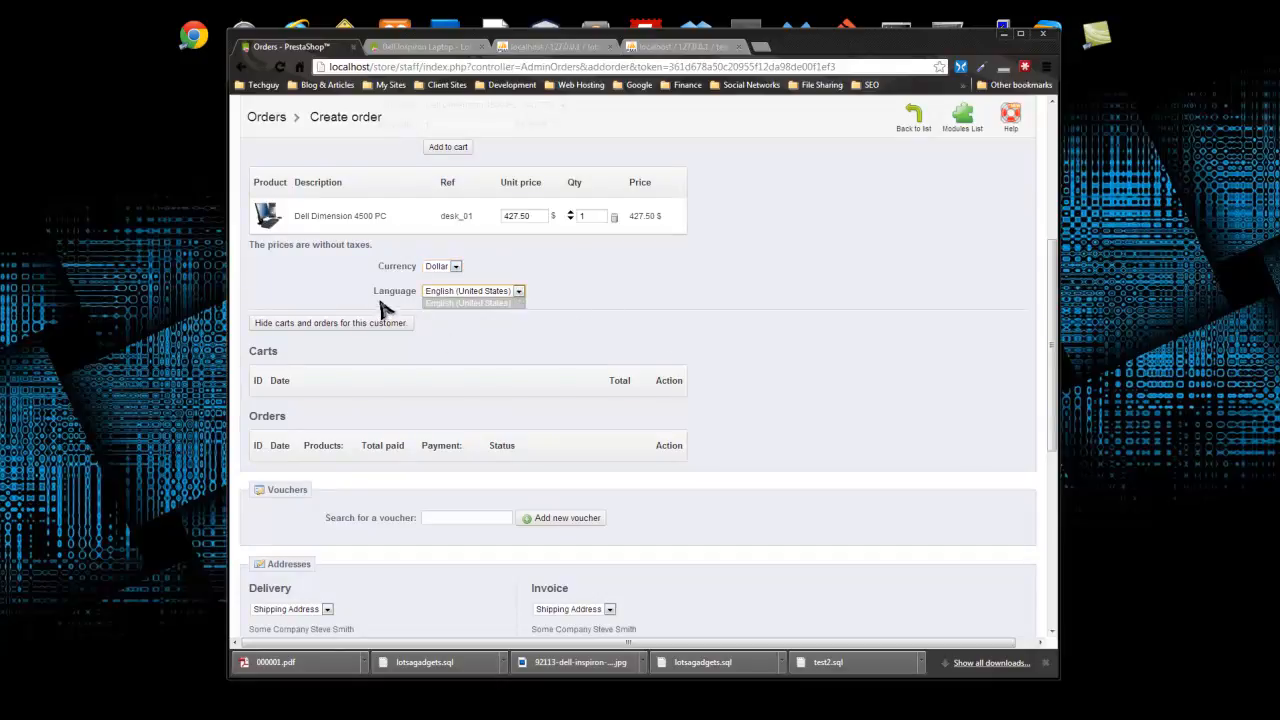
left_click(566, 296)
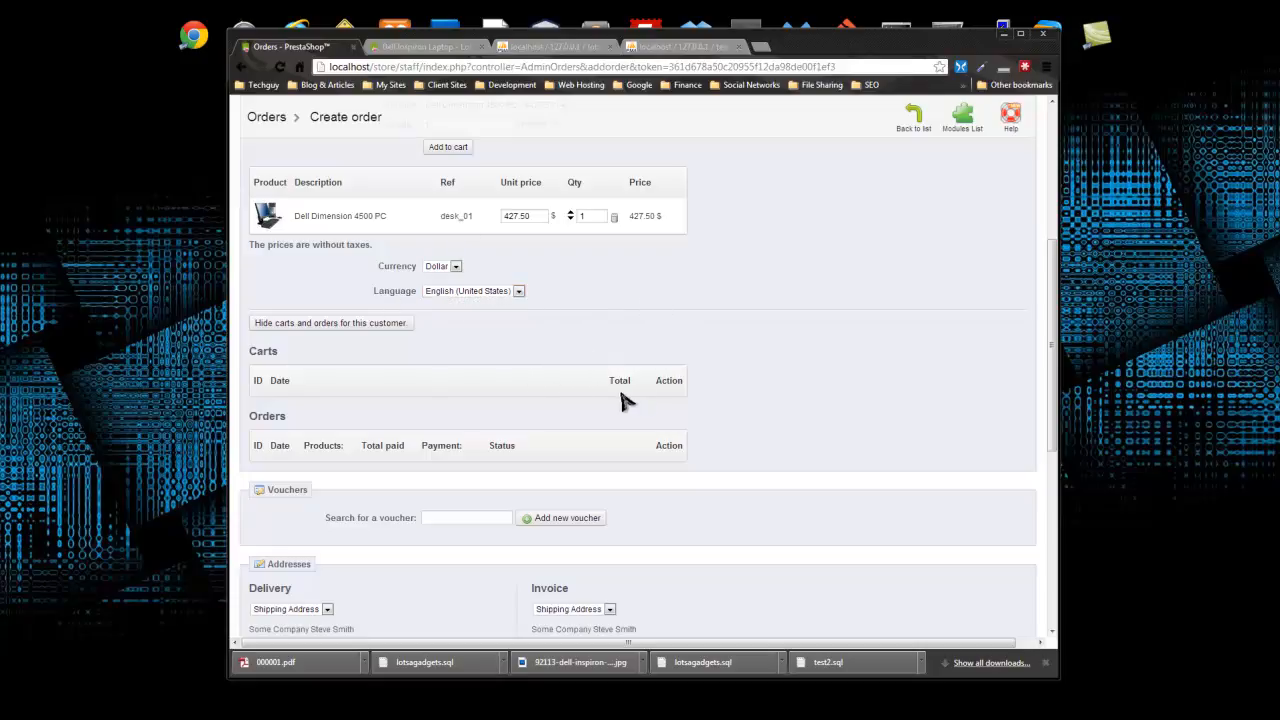
scroll(520, 340, "down", 3)
scroll(286, 262, "down", 1)
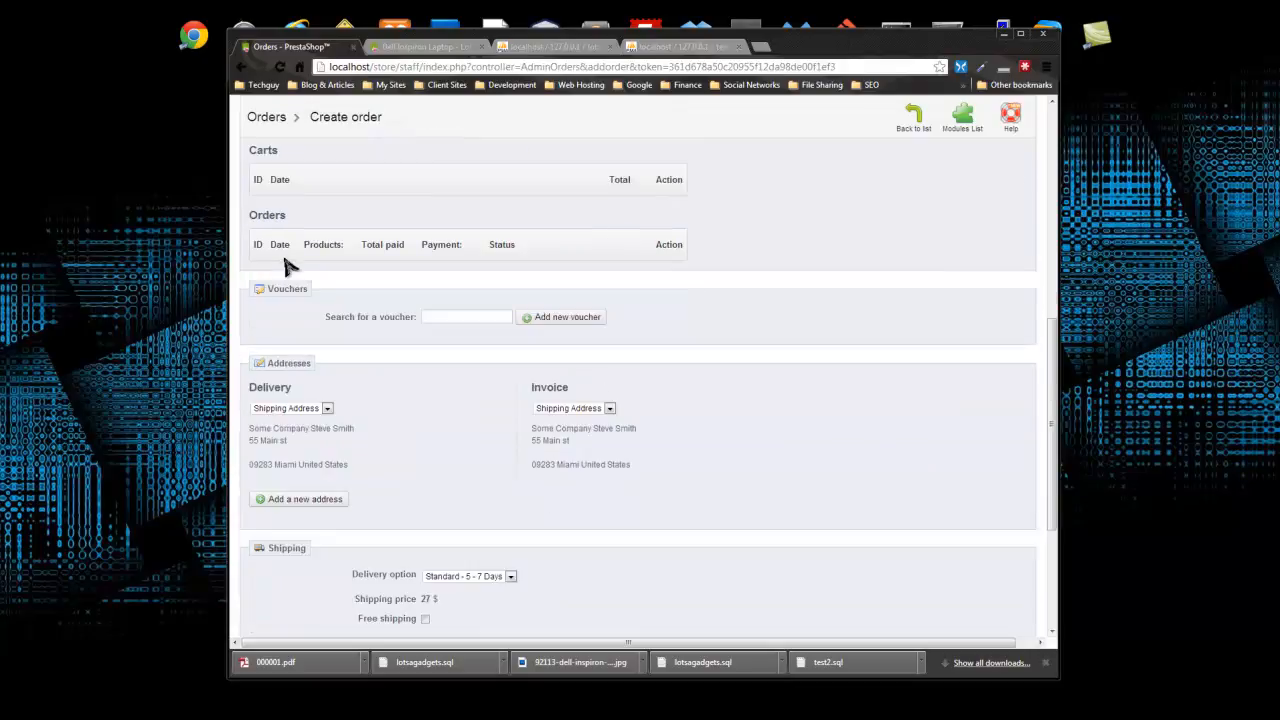
left_click(561, 318)
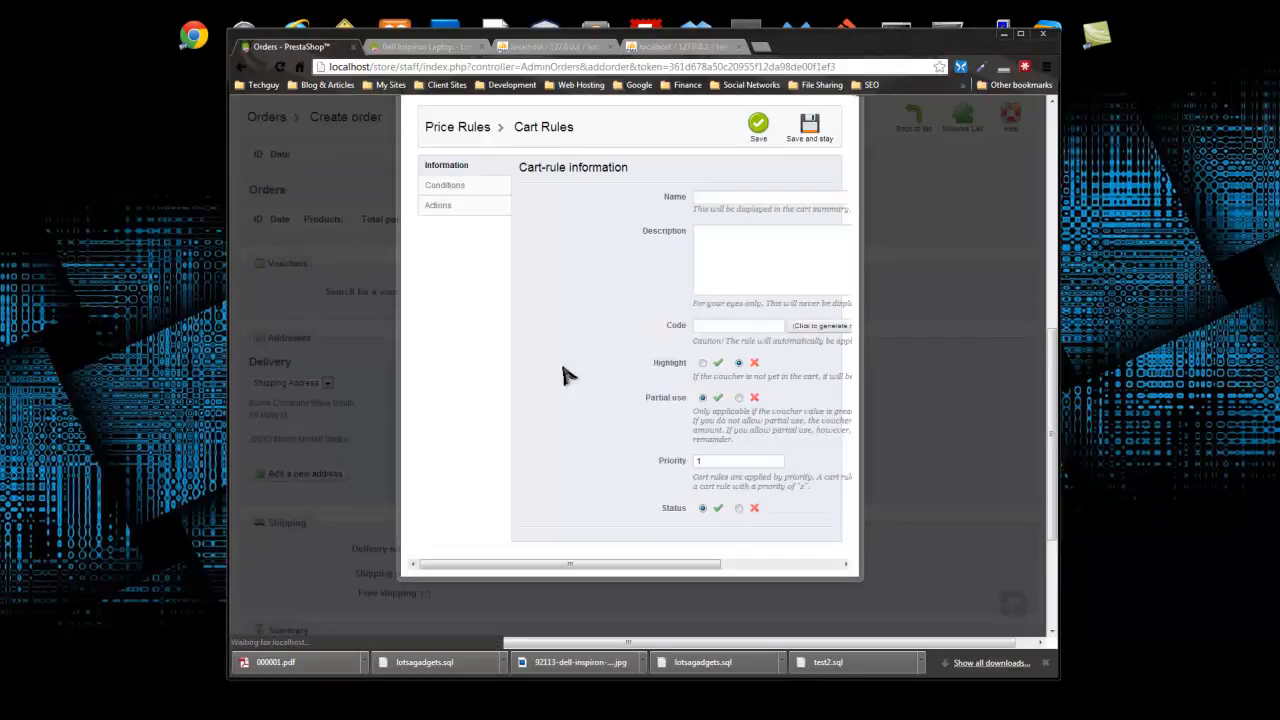
left_click_drag(613, 566, 712, 567)
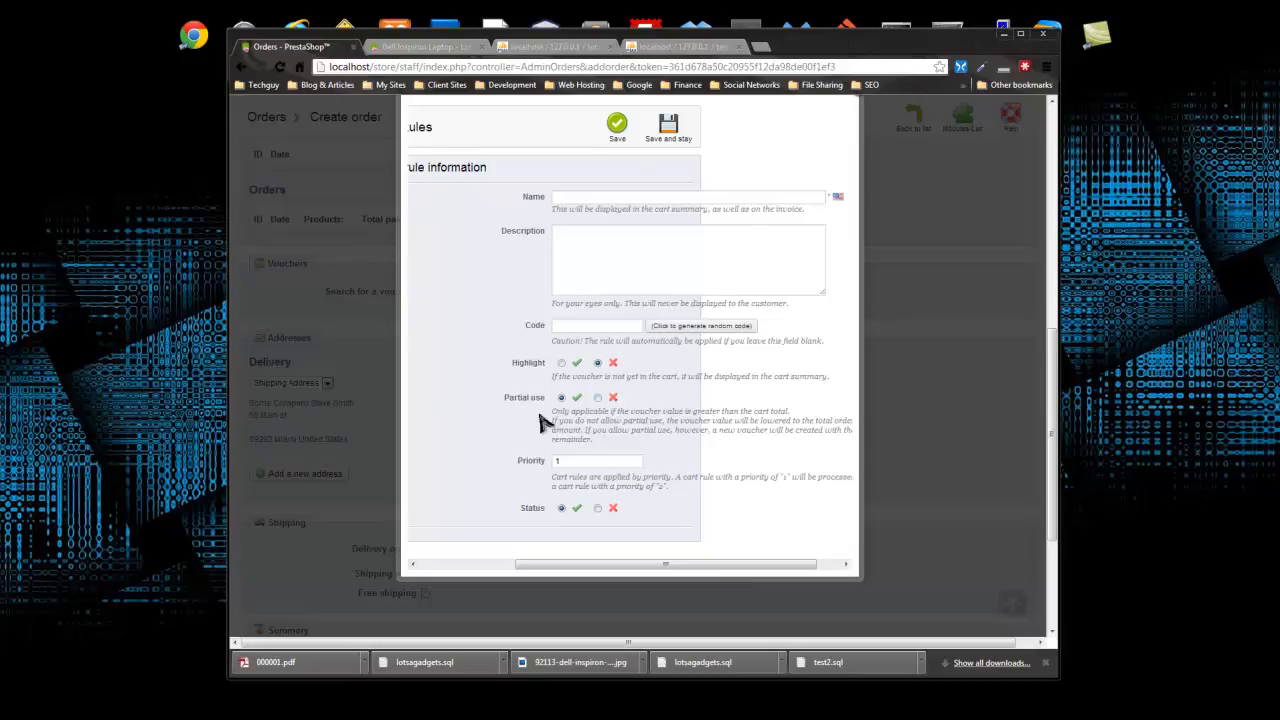
scroll(657, 374, "up", 3)
scroll(803, 351, "down", 2)
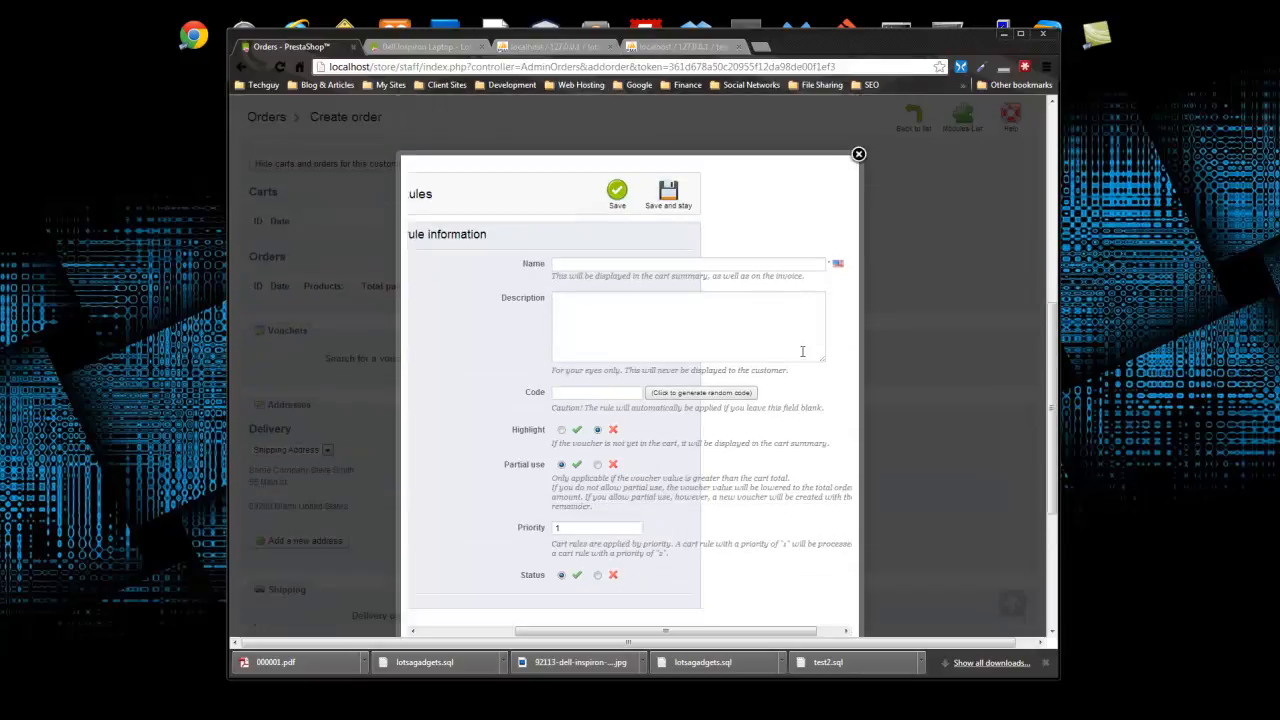
left_click(858, 156)
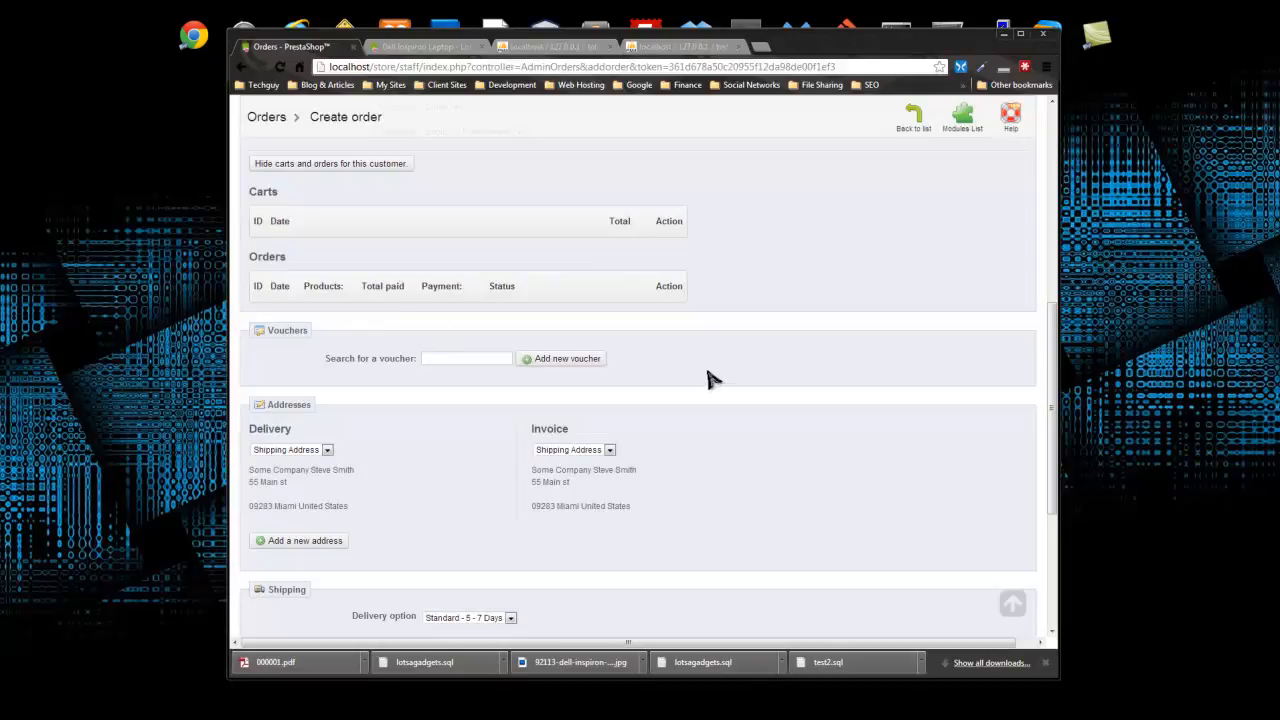
- Leave the delivery address unchanged and bring up the Add a new address form
scroll(707, 380, "down", 2)
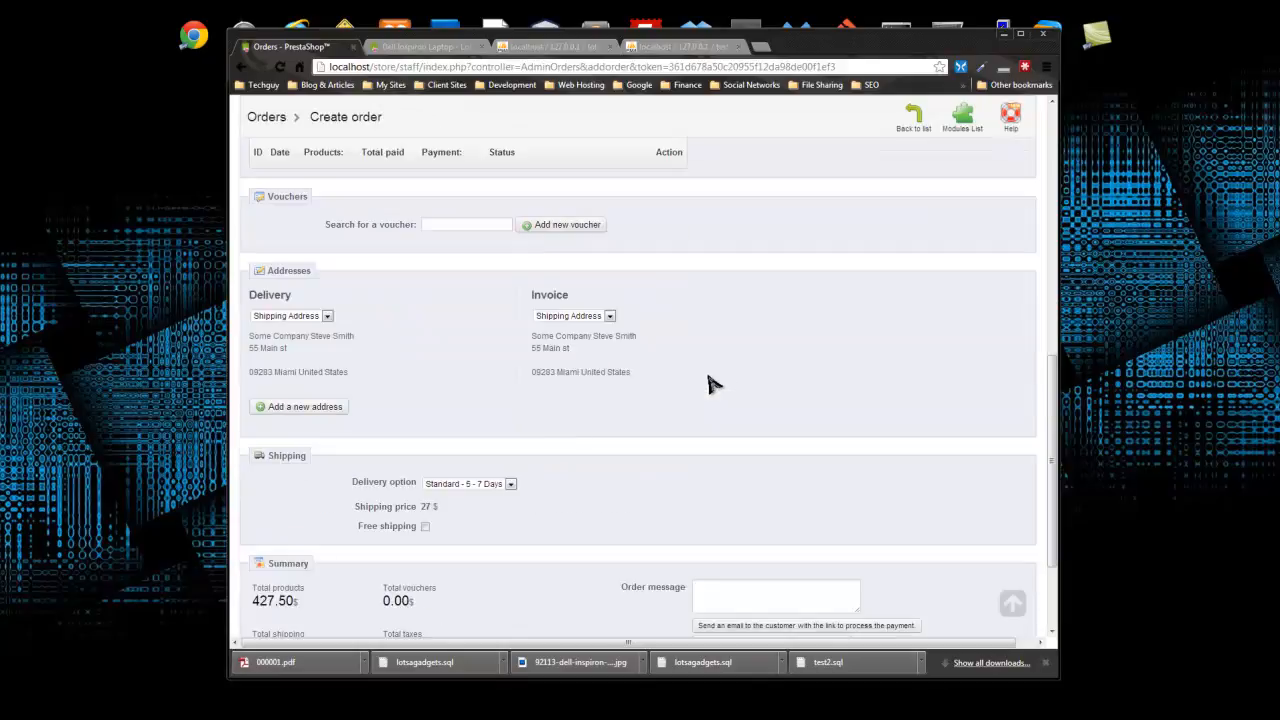
left_click(326, 316)
left_click(441, 361)
left_click(315, 319)
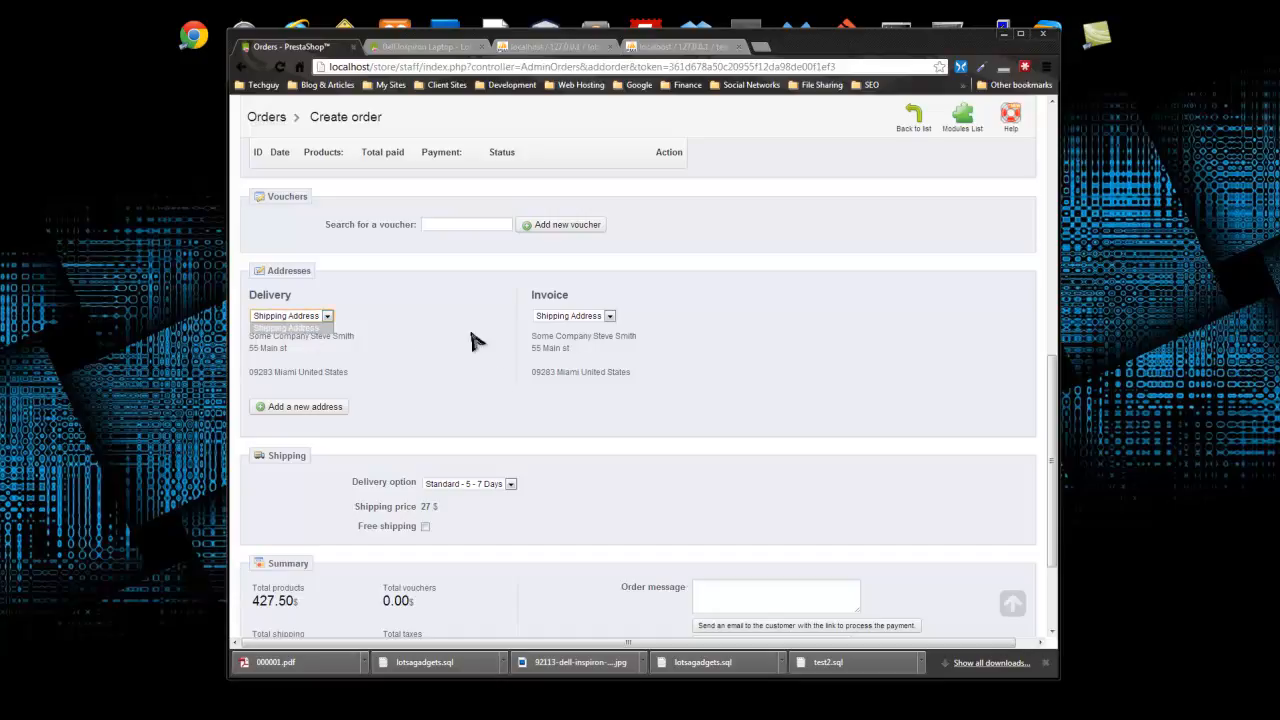
left_click(482, 408)
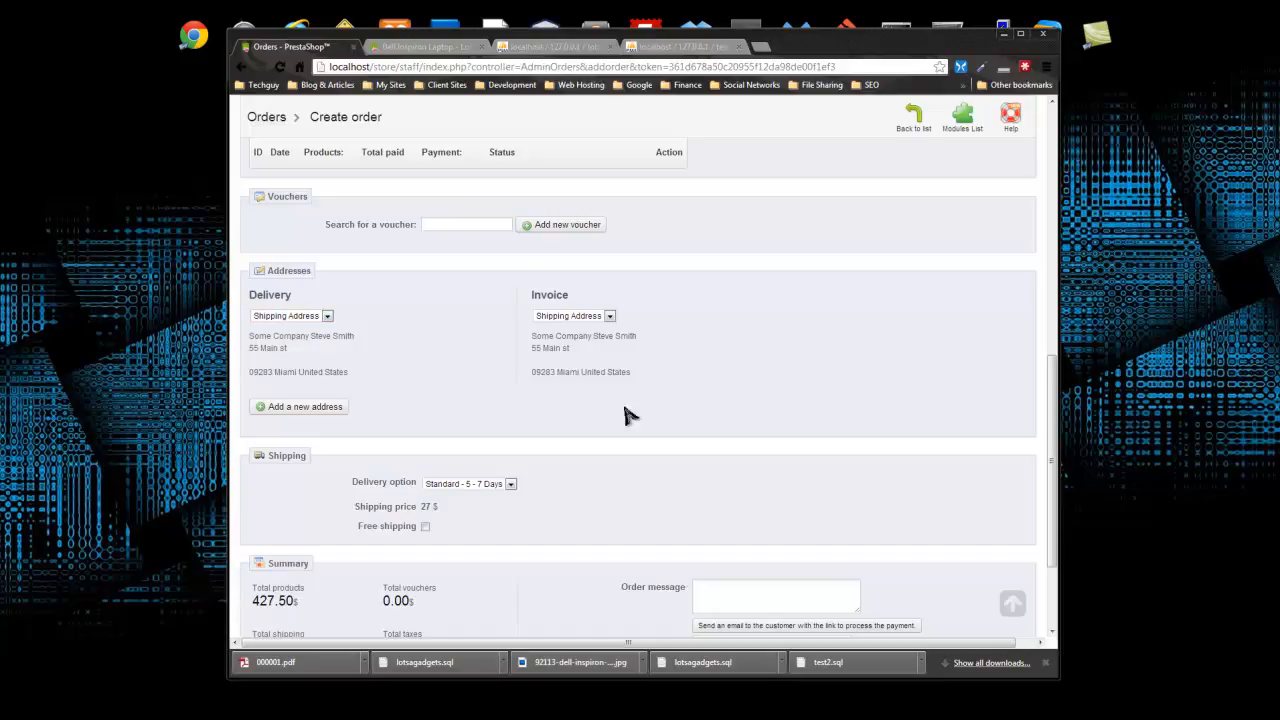
scroll(450, 362, "down", 3)
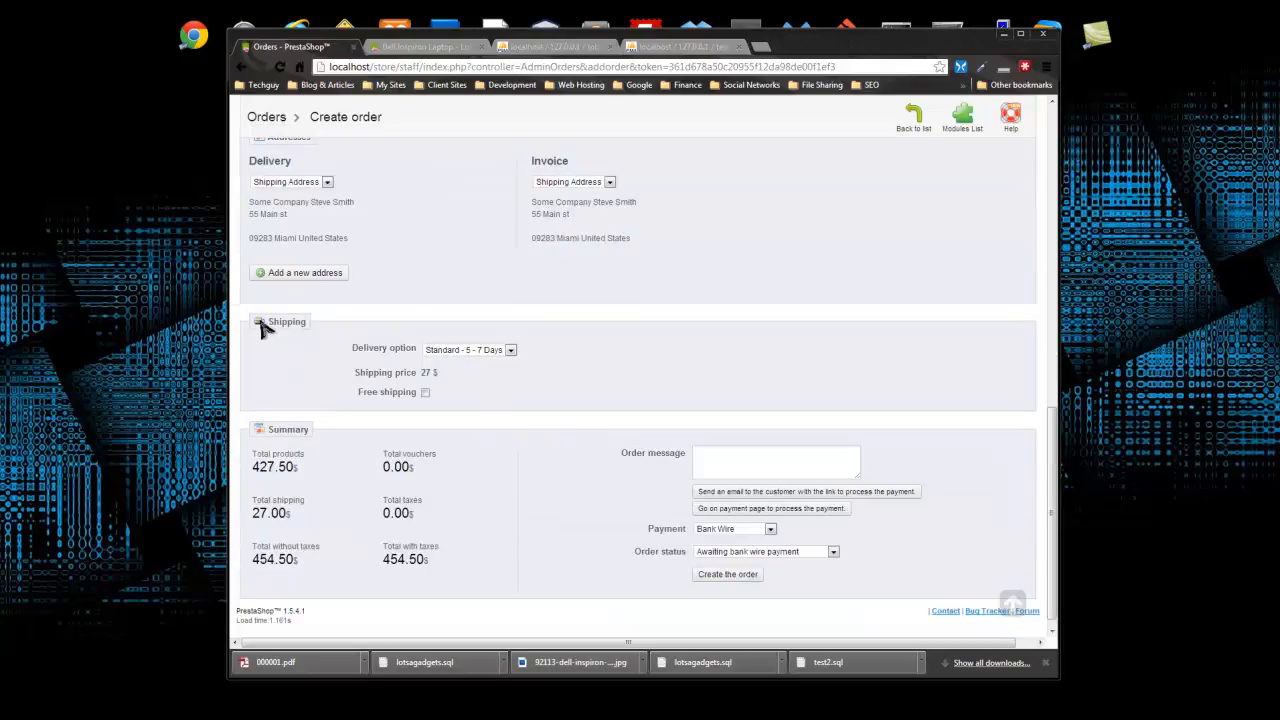
scroll(405, 305, "up", 3)
left_click(323, 476)
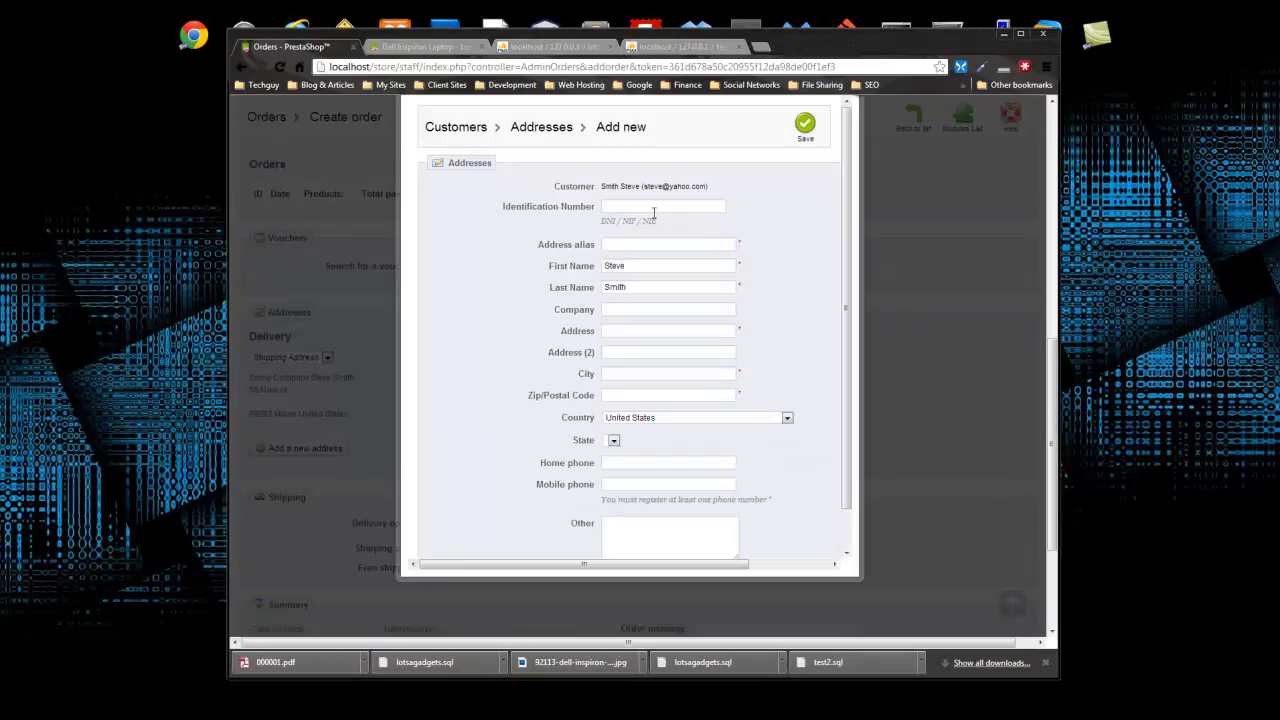
- Enter the identification number, alias, company name and street address for the new address
left_click(670, 206)
left_click(640, 244)
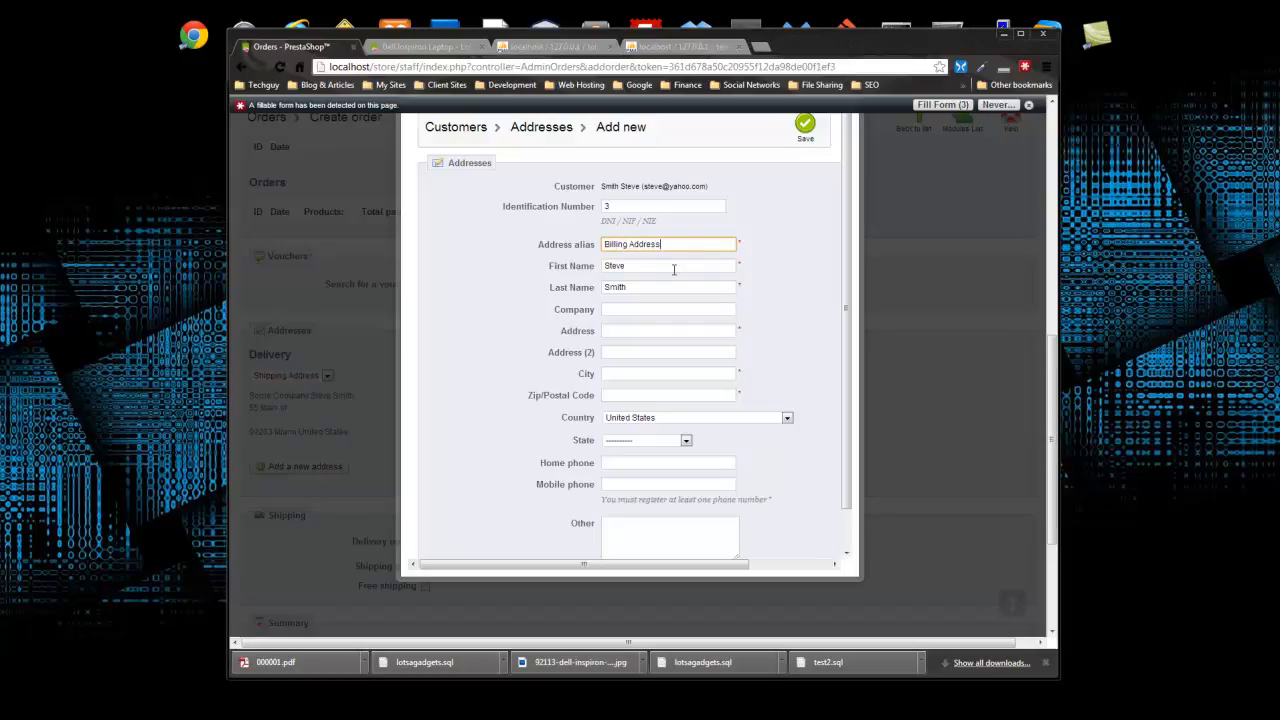
scroll(652, 313, "down", 1)
left_click(648, 266)
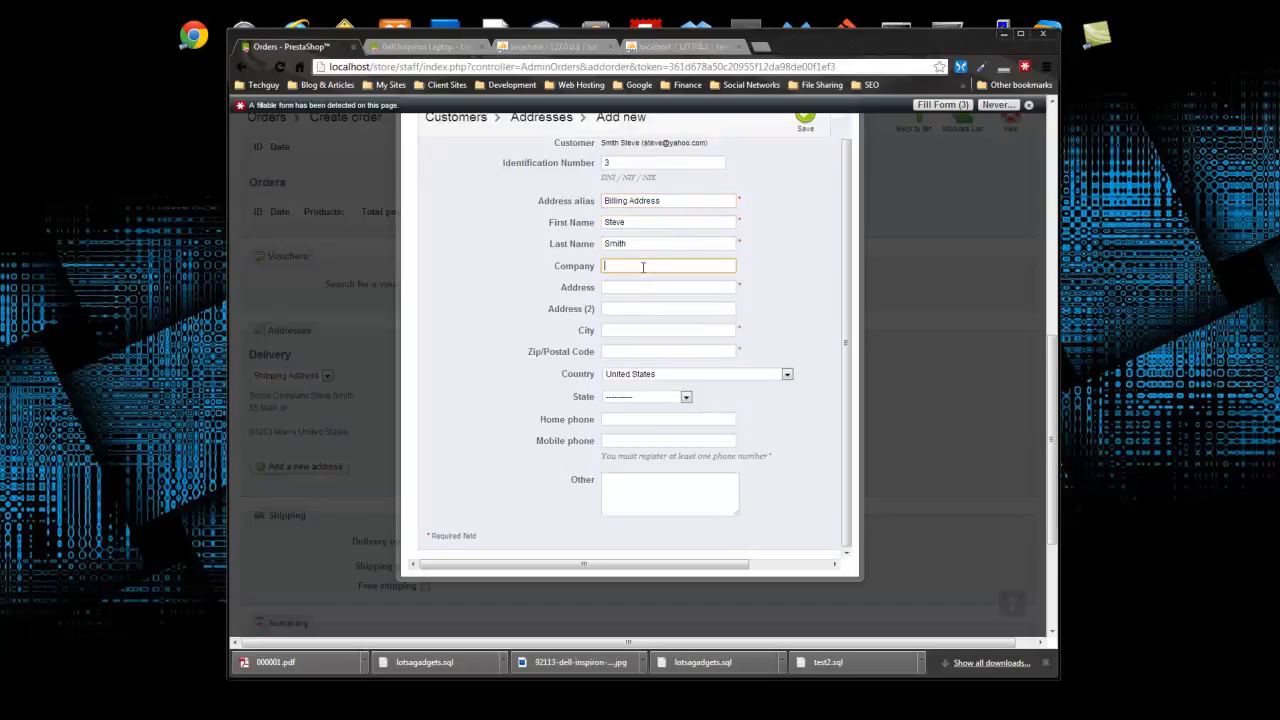
type("S")
left_click(638, 280)
left_click(643, 289)
type("5")
left_click(651, 304)
- Set the city to Miami, fill in the postal code and choose Florida as the state
left_click(633, 331)
type("M")
left_click(648, 348)
left_click(634, 350)
type("0")
left_click(625, 380)
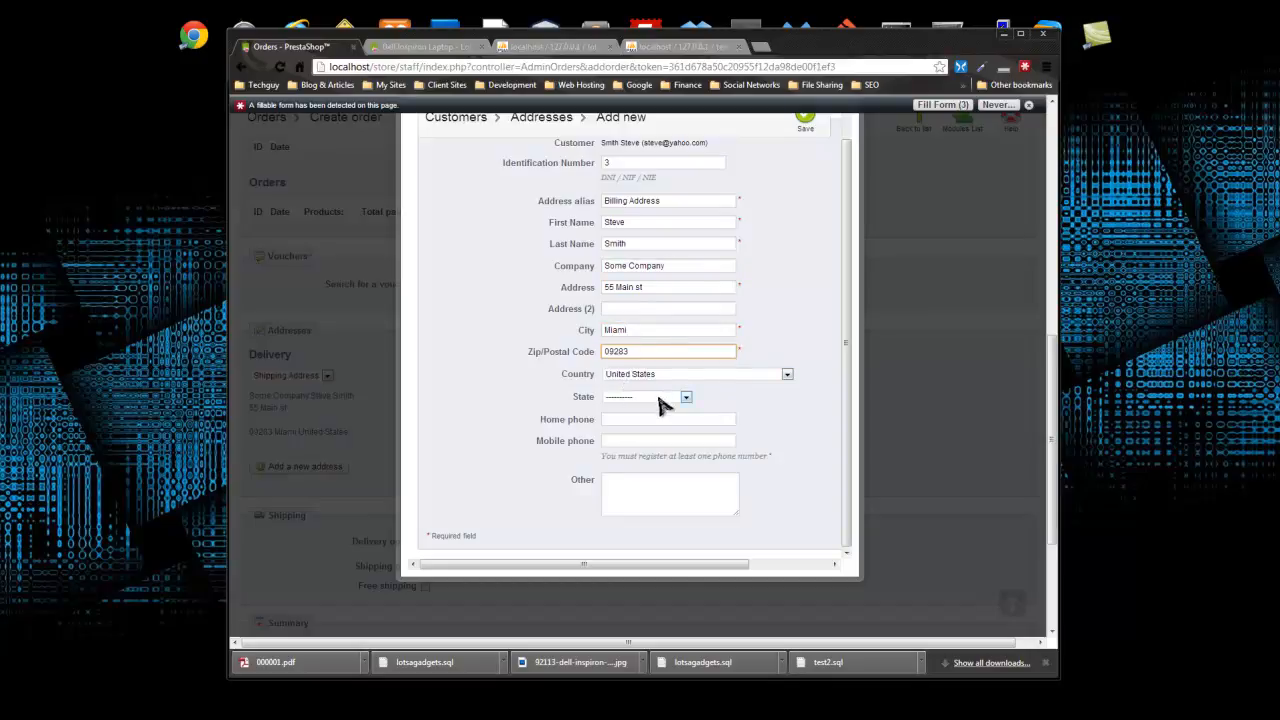
left_click(665, 398)
scroll(655, 462, "down", 1)
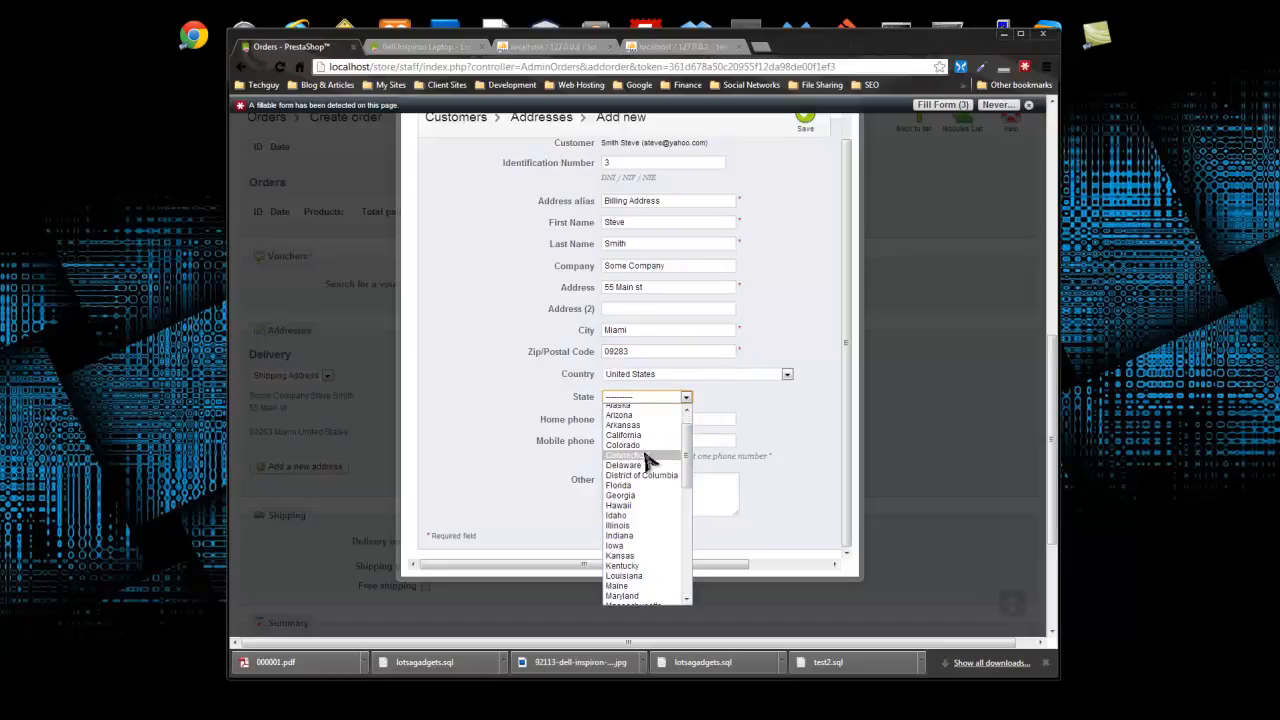
left_click(620, 486)
- Save the address, adding a home phone number after the form reports it missing
left_click_drag(653, 287, 587, 288)
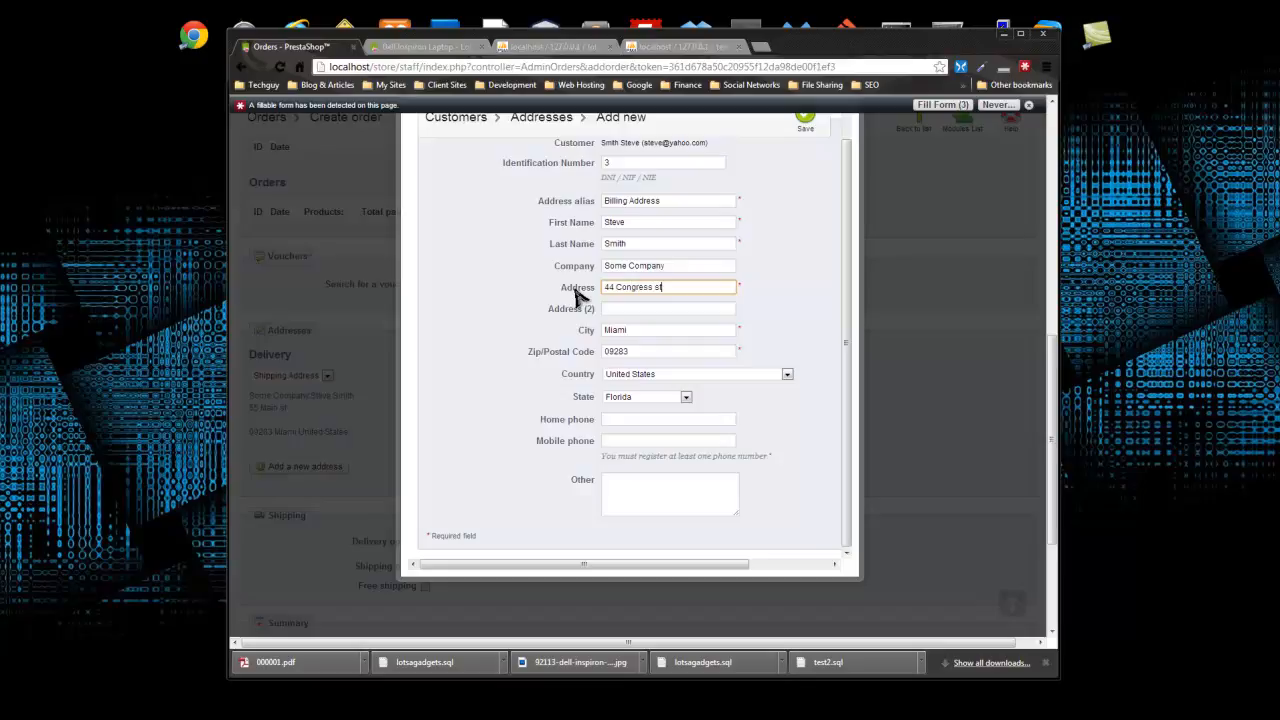
scroll(517, 404, "down", 2)
left_click(703, 366)
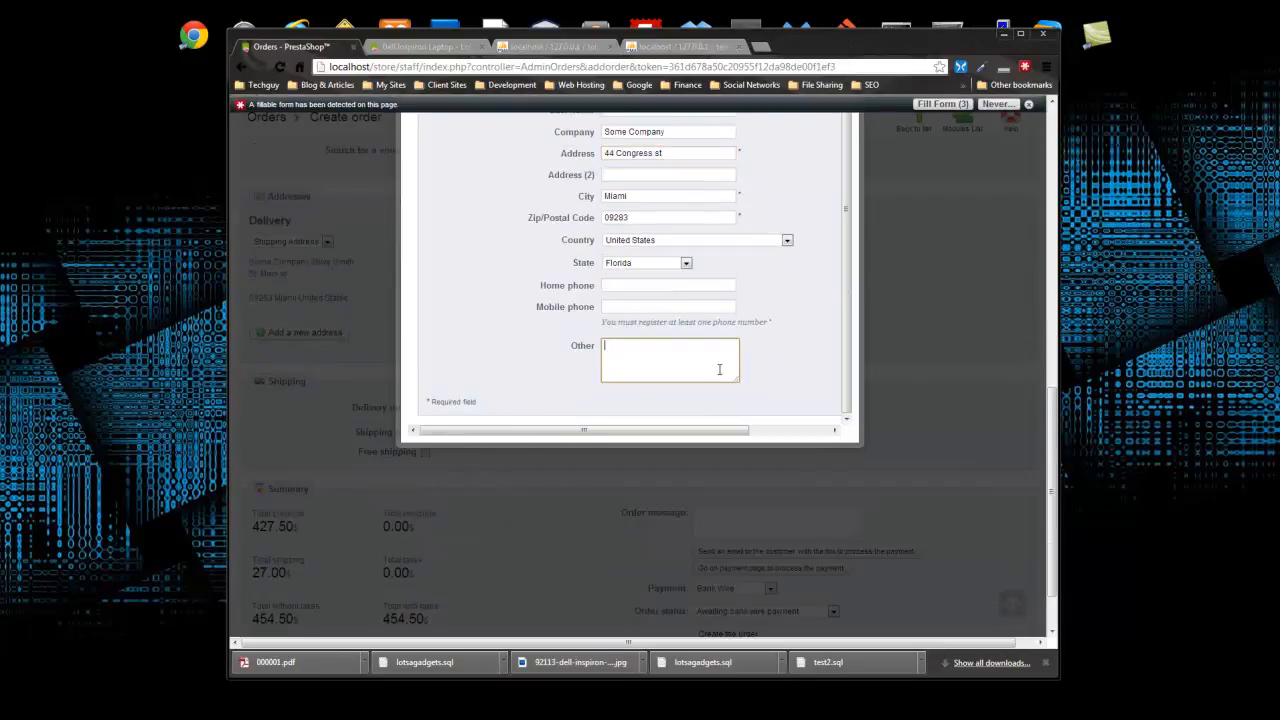
scroll(769, 375, "up", 4)
left_click(805, 191)
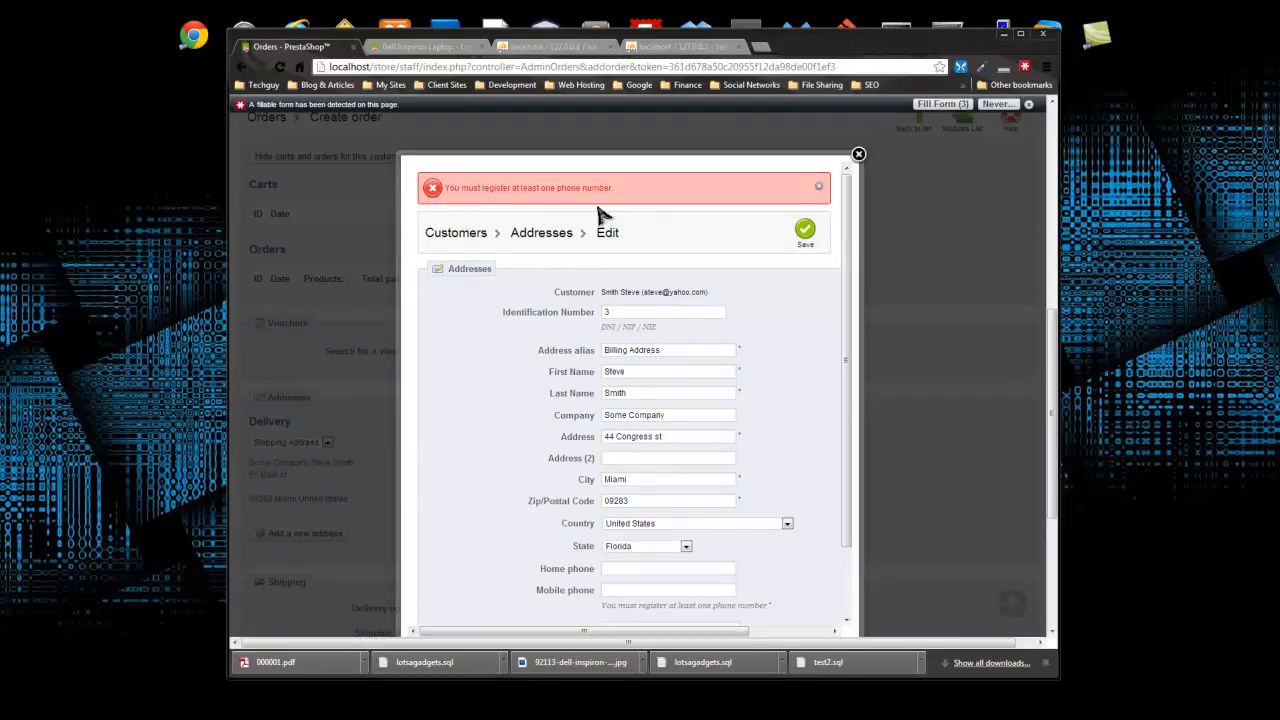
scroll(640, 401, "down", 3)
left_click(648, 286)
type("5")
left_click(697, 303)
scroll(699, 304, "up", 4)
left_click(806, 163)
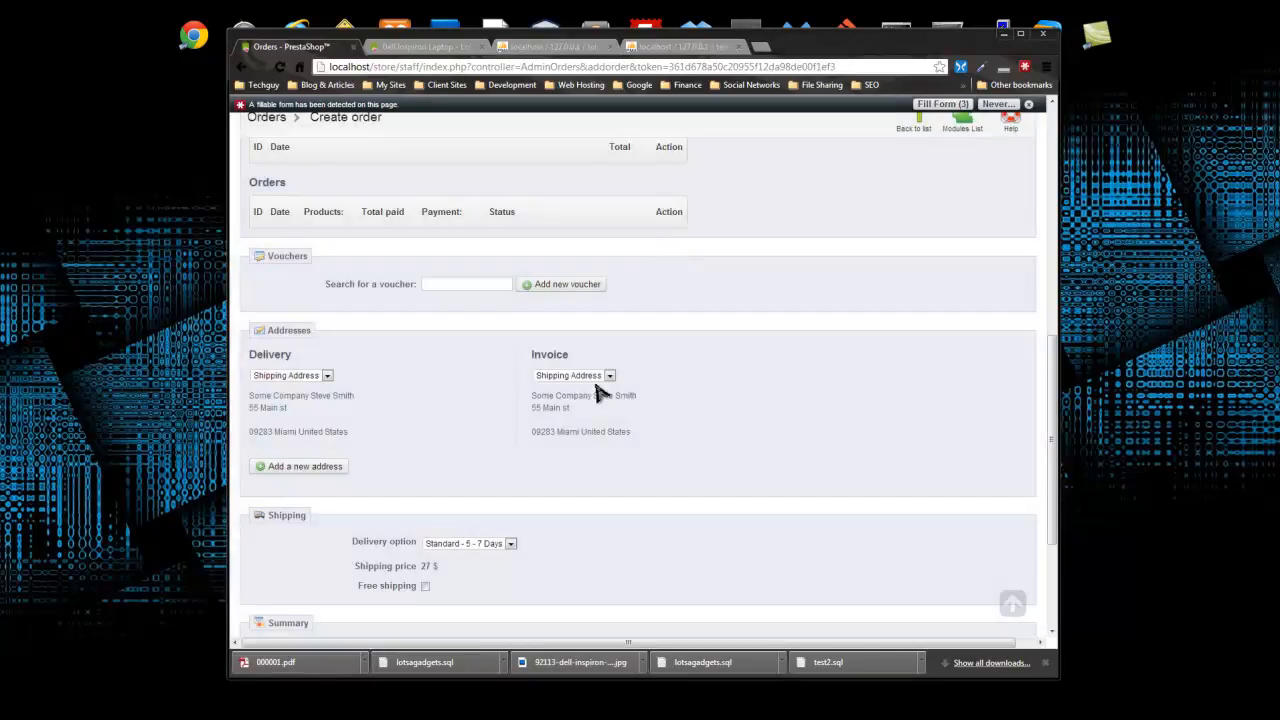
left_click(609, 376)
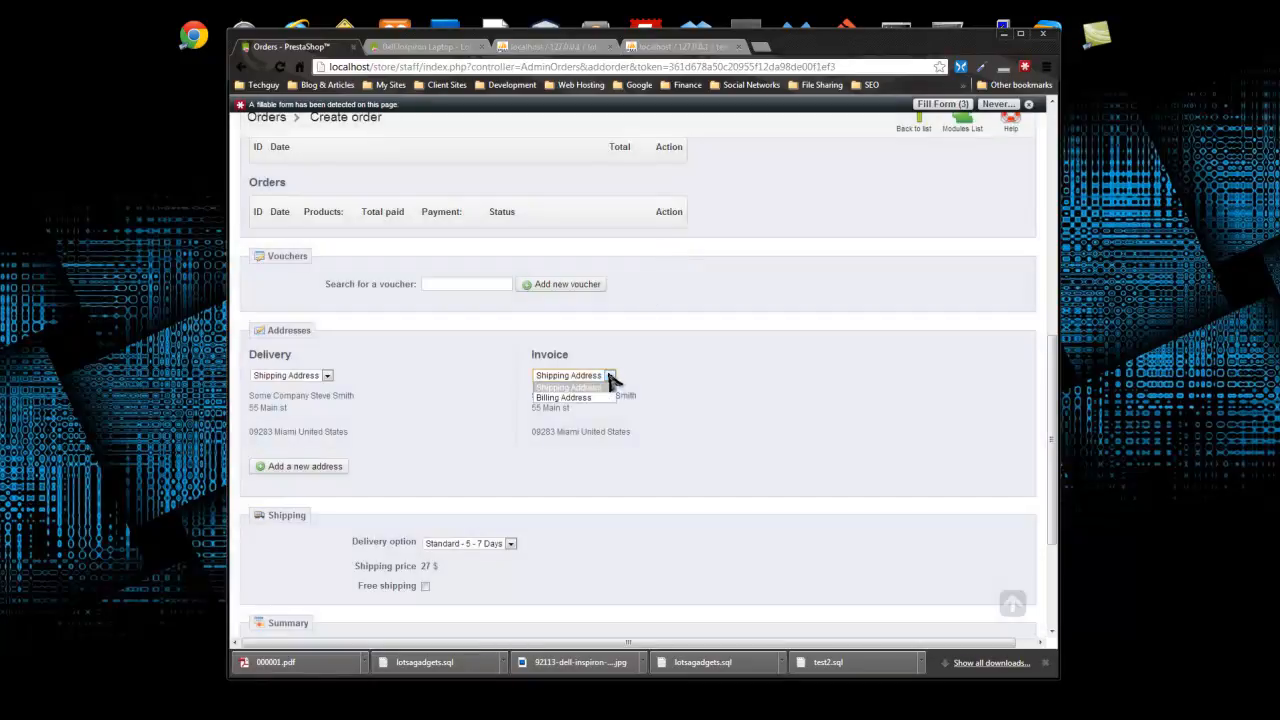
- Bill the order to the Billing Address and check the delivery and $27.00 shipping options
left_click(595, 398)
scroll(385, 485, "down", 1)
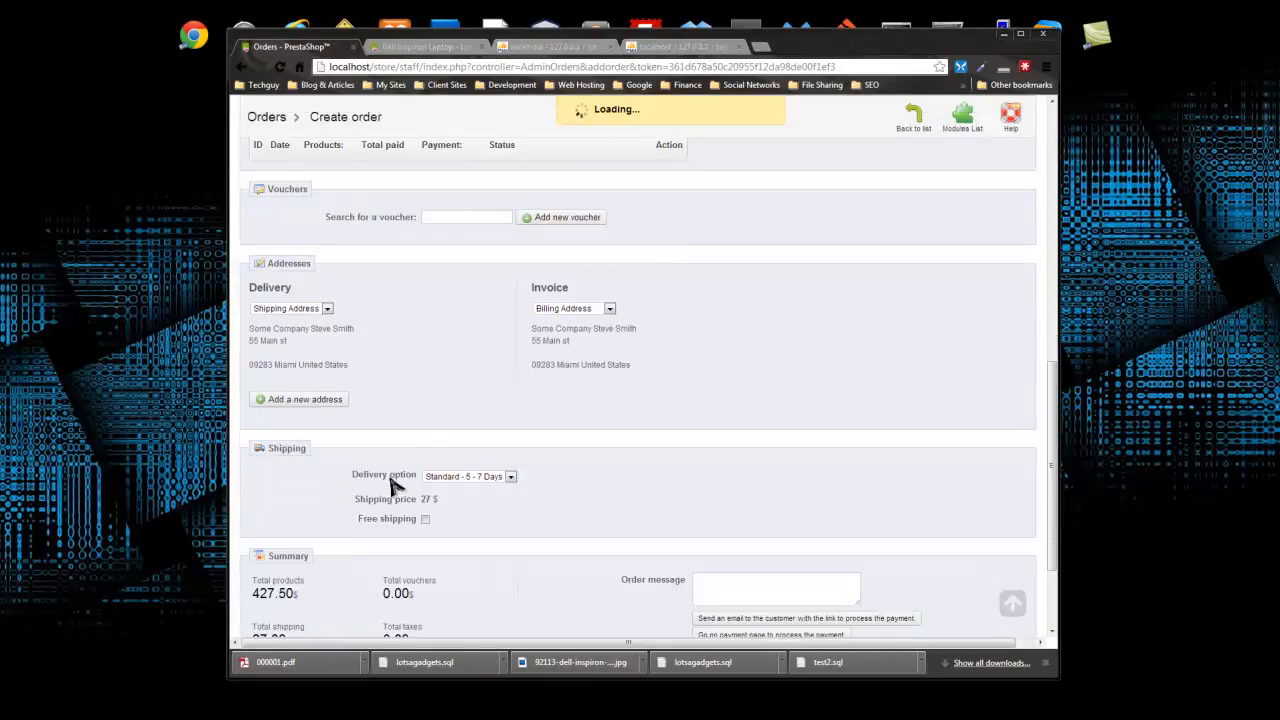
scroll(385, 485, "down", 2)
left_click(503, 343)
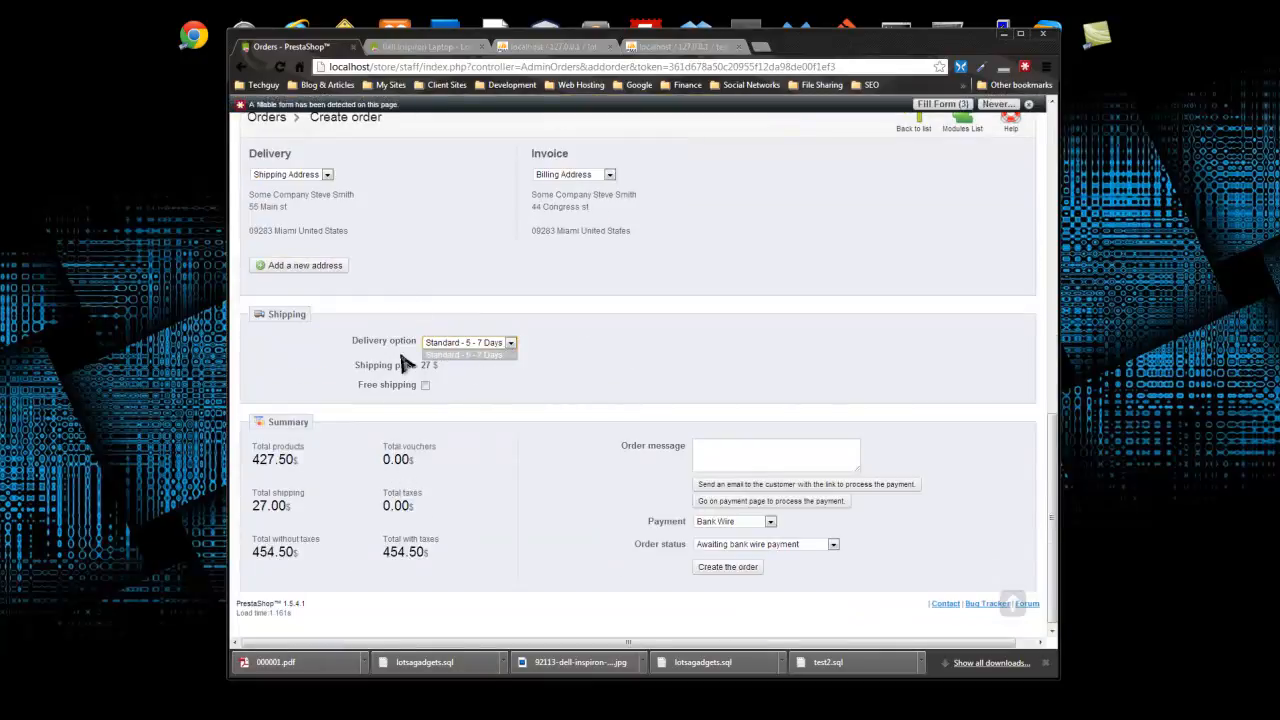
left_click(504, 387)
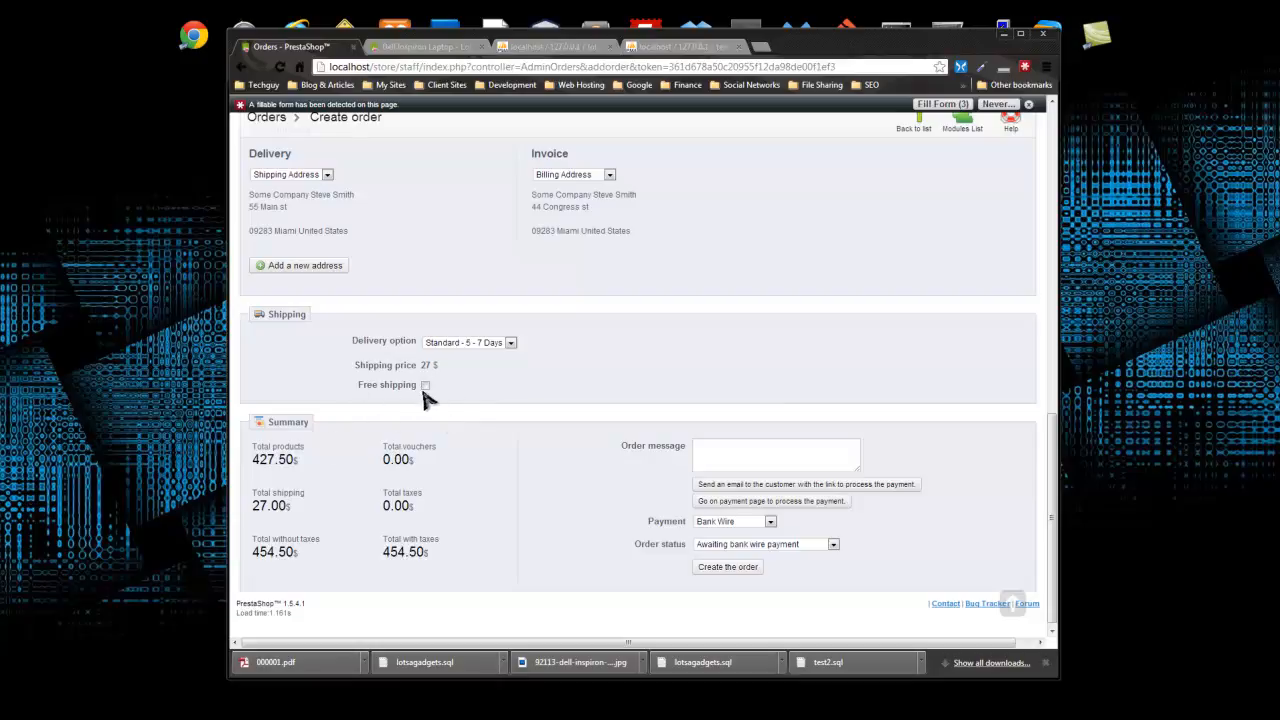
left_click(425, 386)
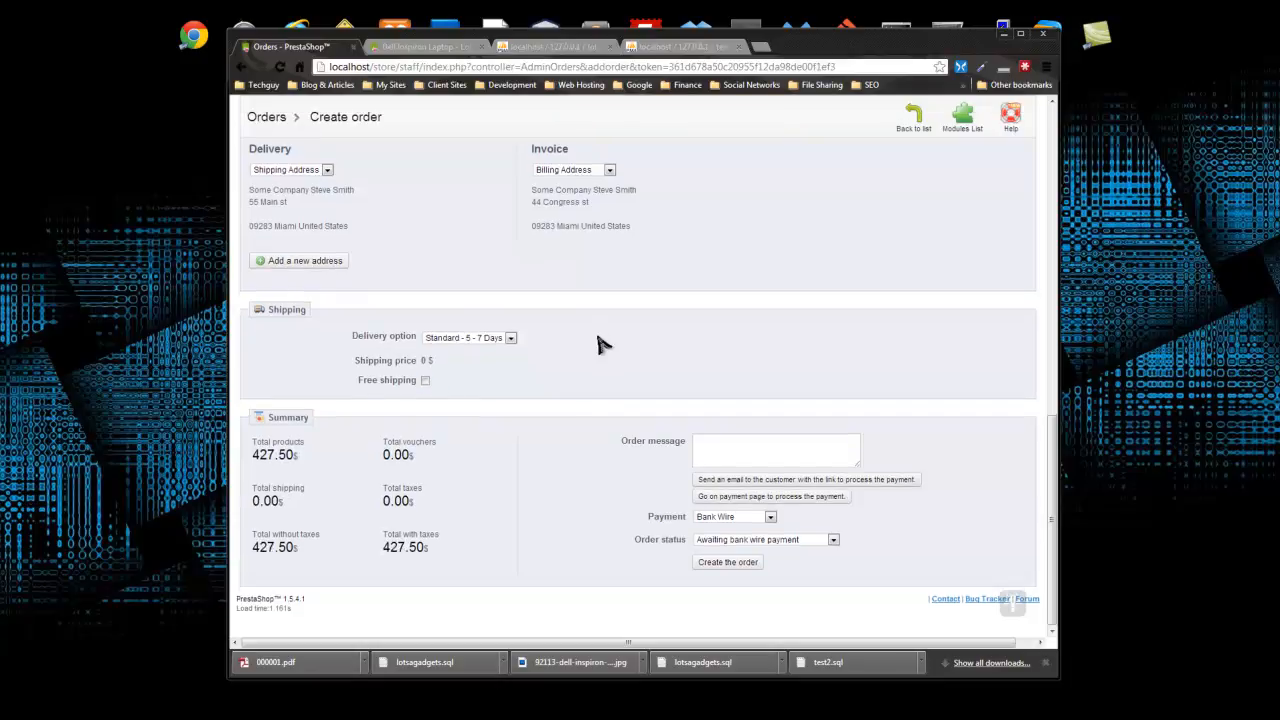
double_click(294, 503)
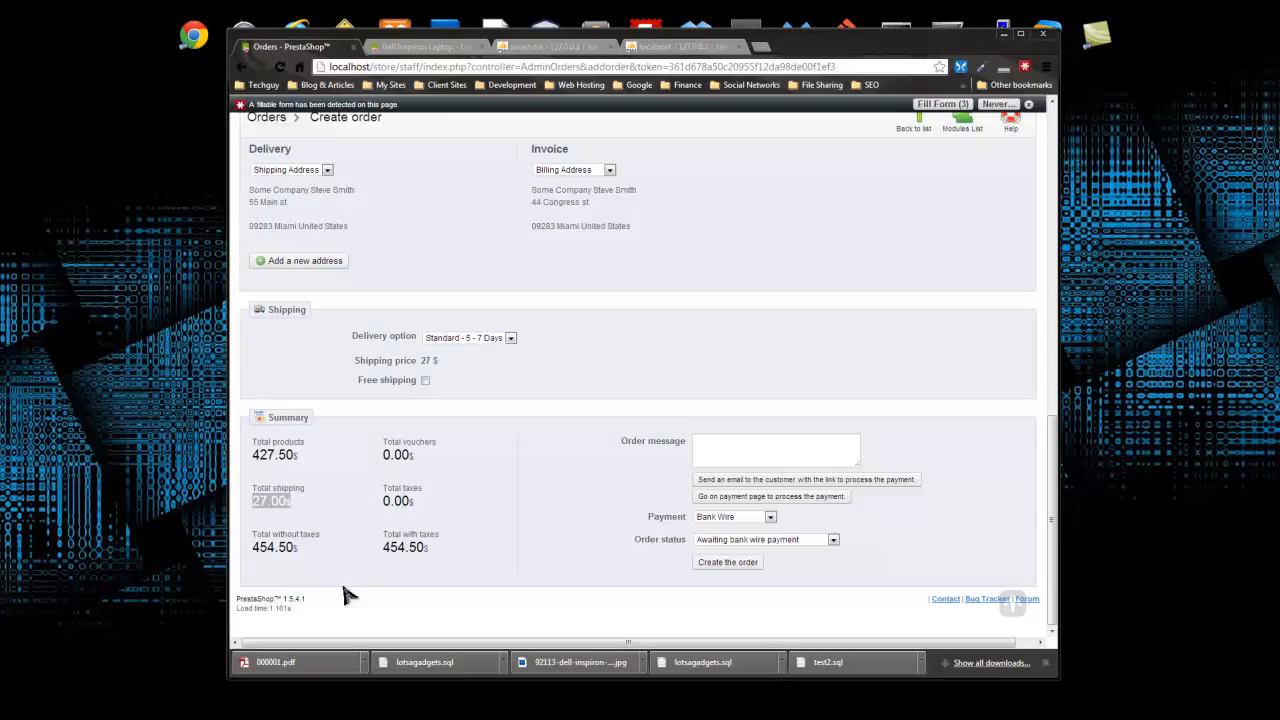
- Choose PayPal payment with status Payment accepted and create the order
left_click(770, 518)
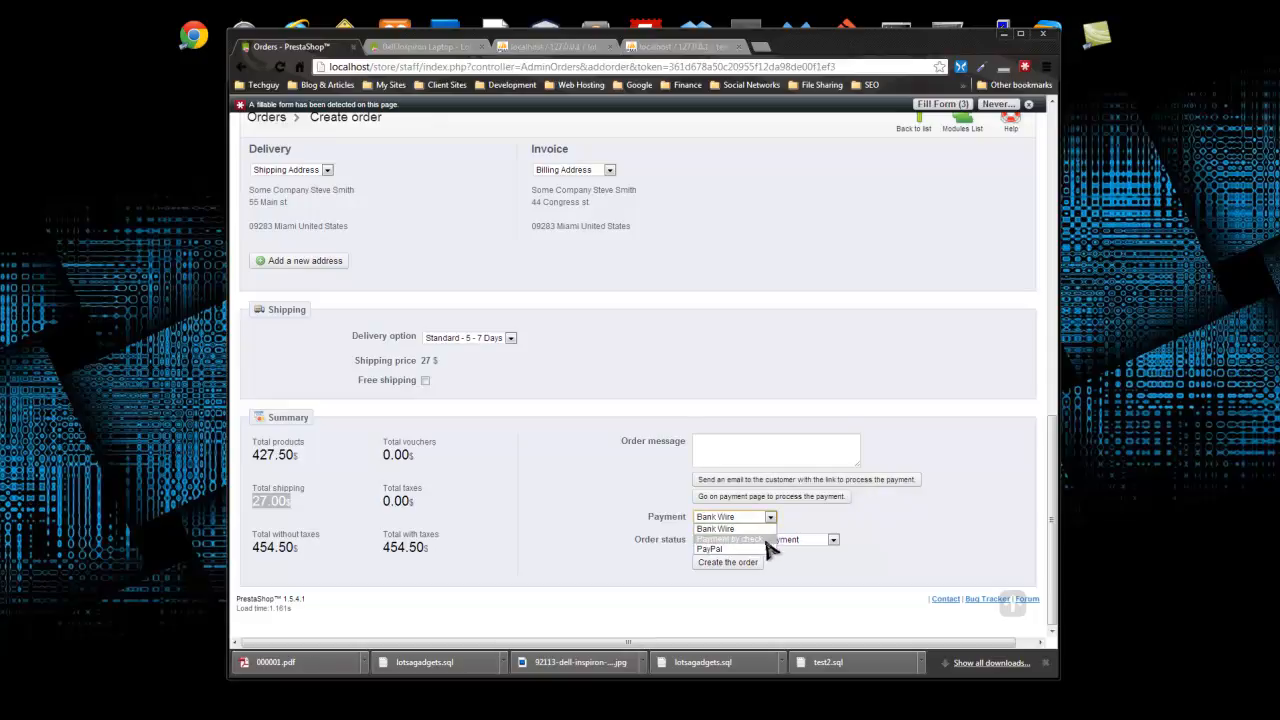
left_click(750, 549)
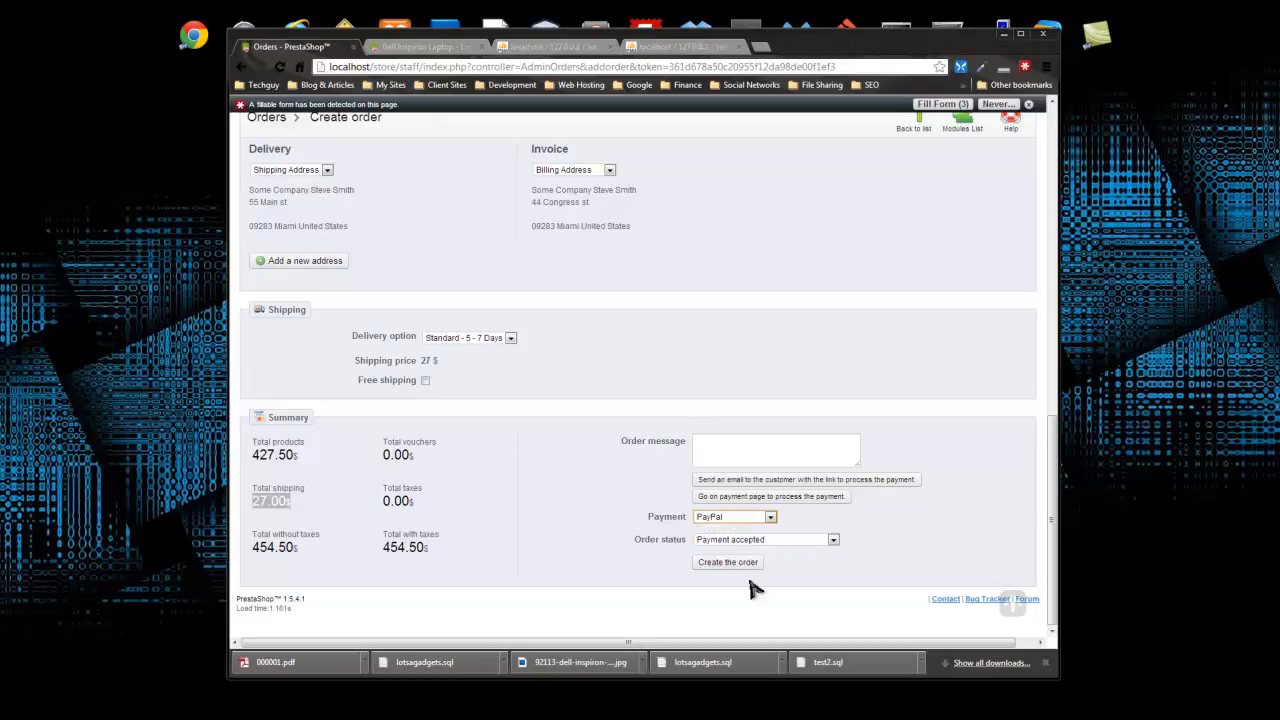
left_click(832, 539)
left_click(910, 532)
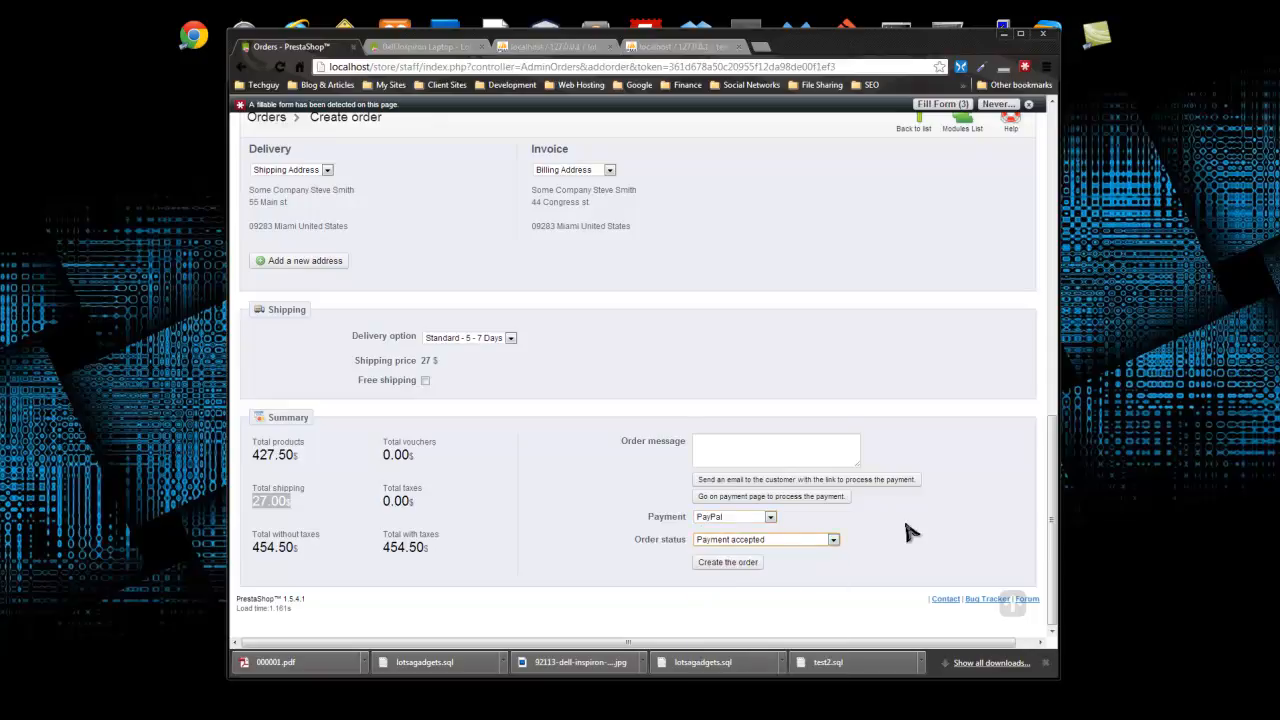
left_click(820, 605)
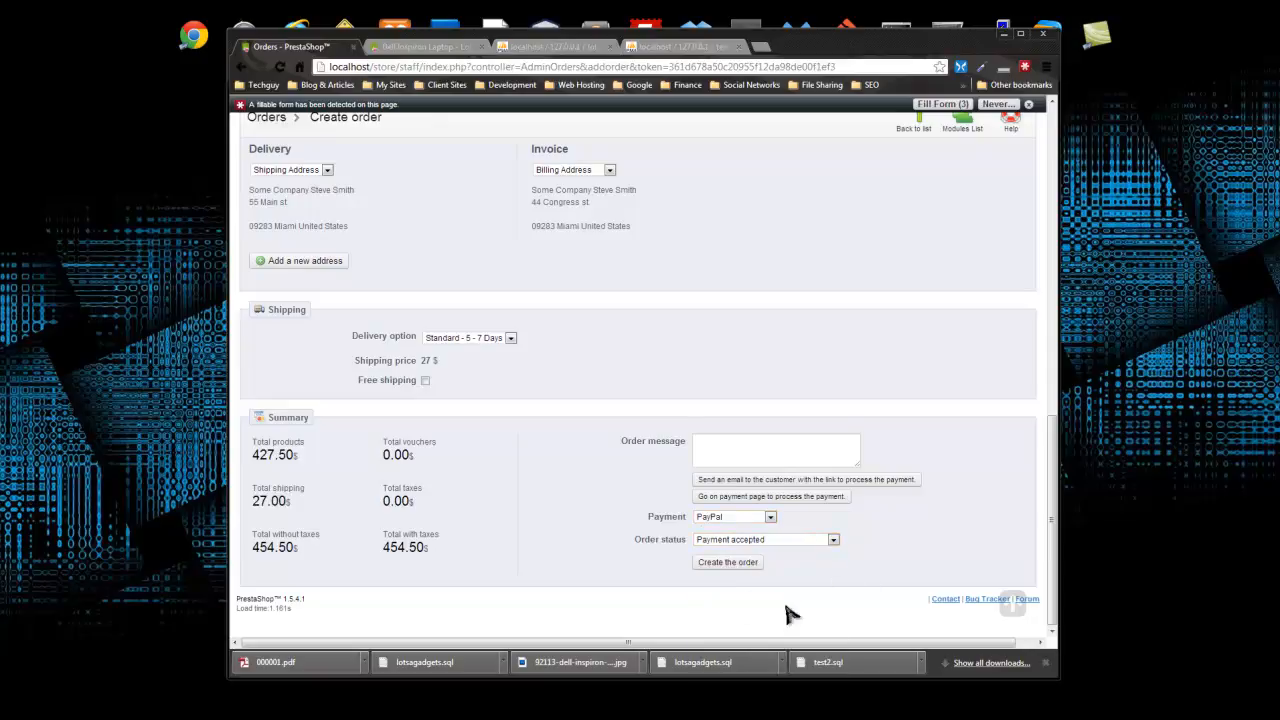
left_click(730, 563)
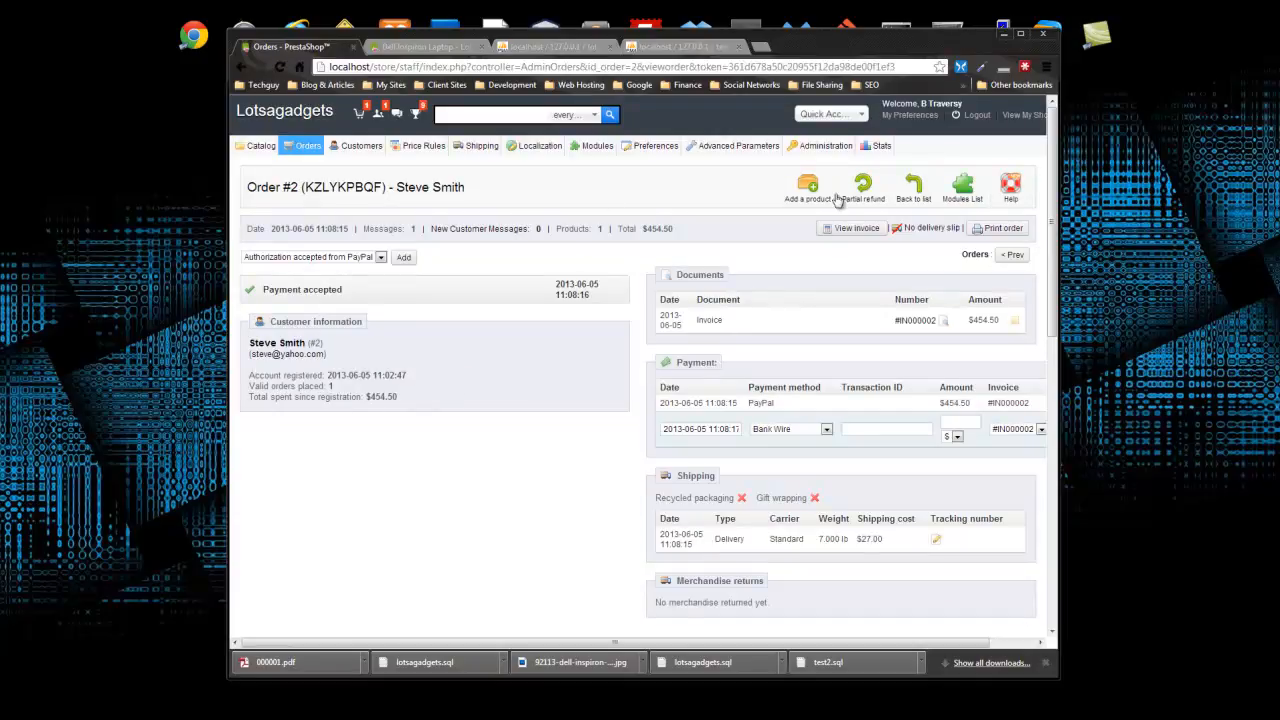
- Scroll through order #2's Payment, Address, Products and Messages sections to review it
scroll(376, 290, "down", 2)
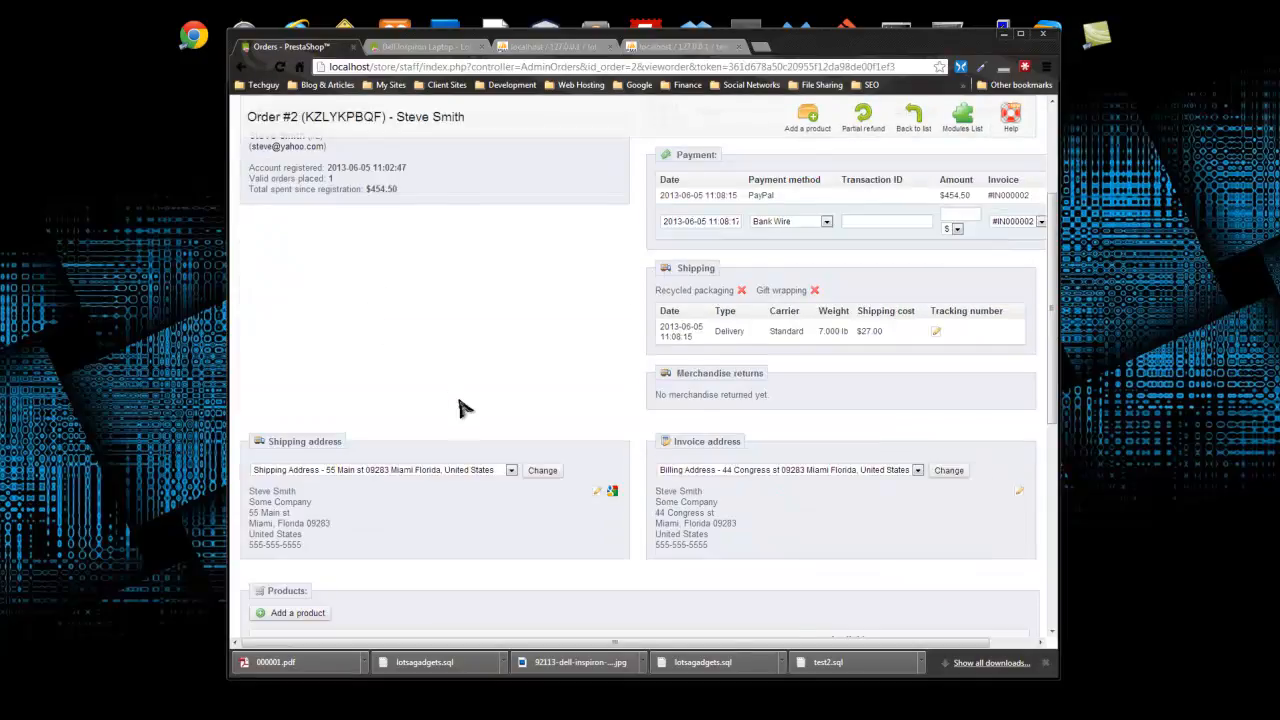
scroll(450, 398, "down", 2)
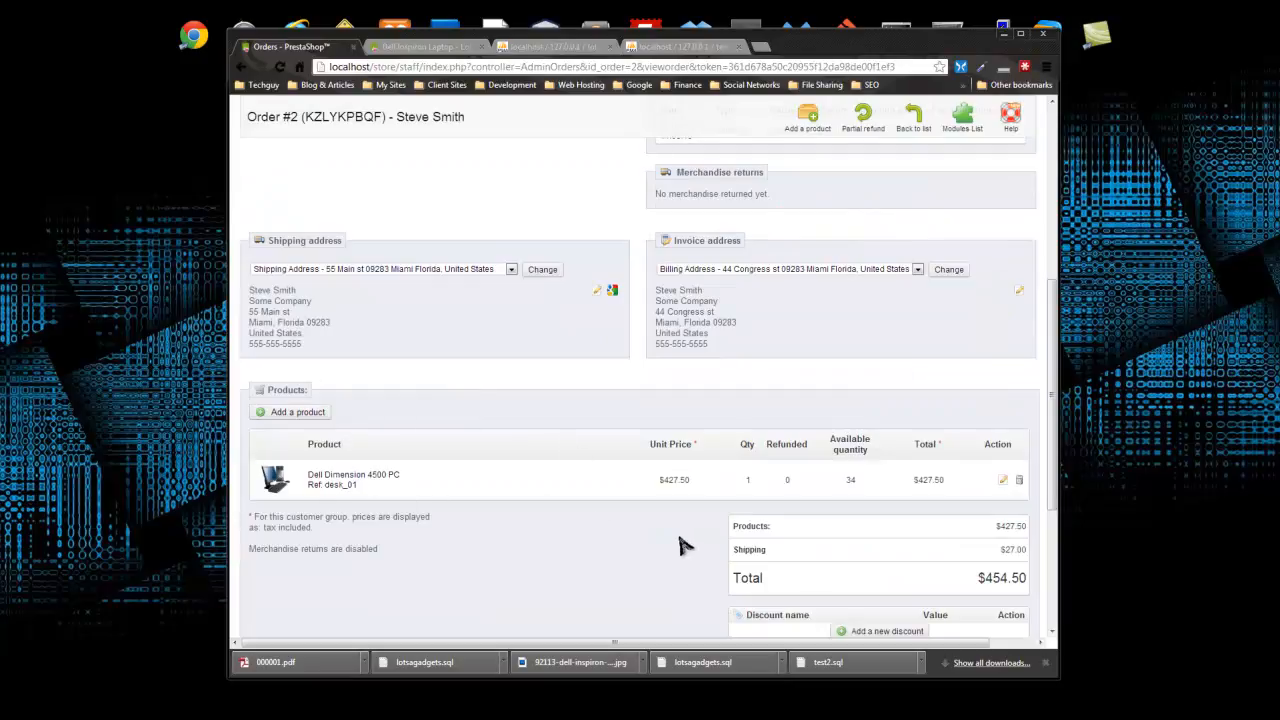
scroll(628, 531, "up", 4)
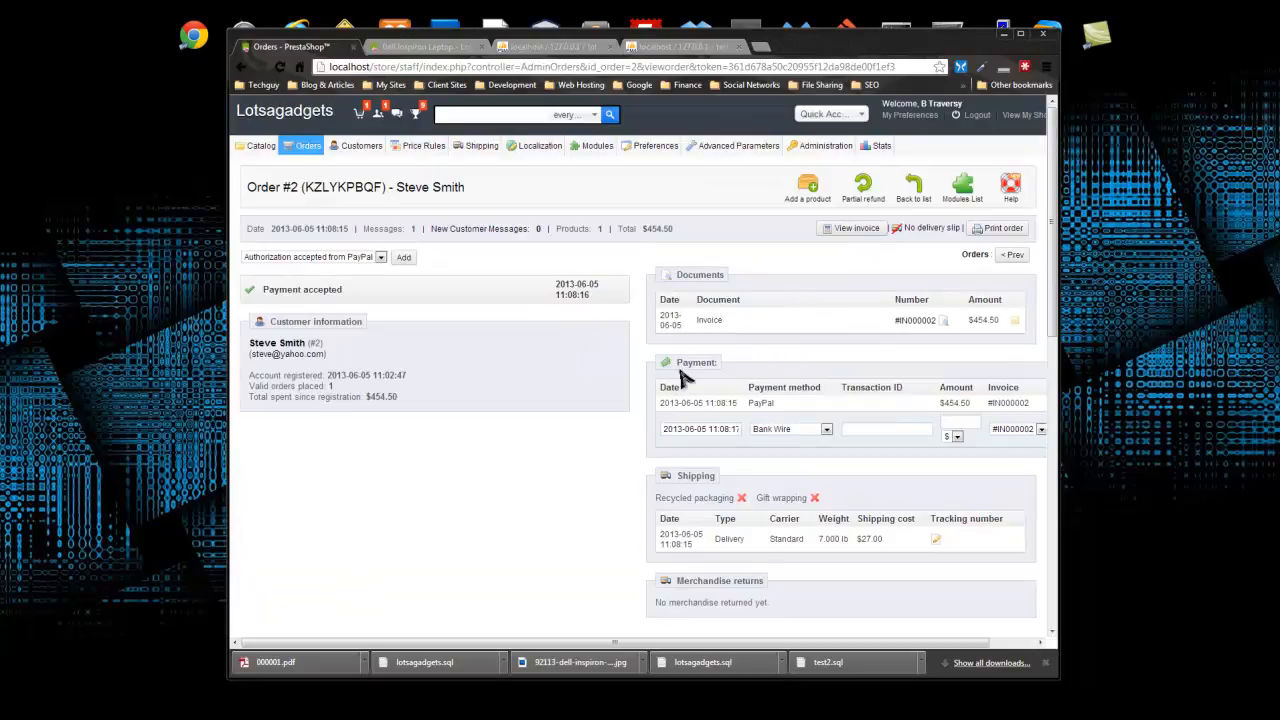
scroll(655, 540, "down", 1)
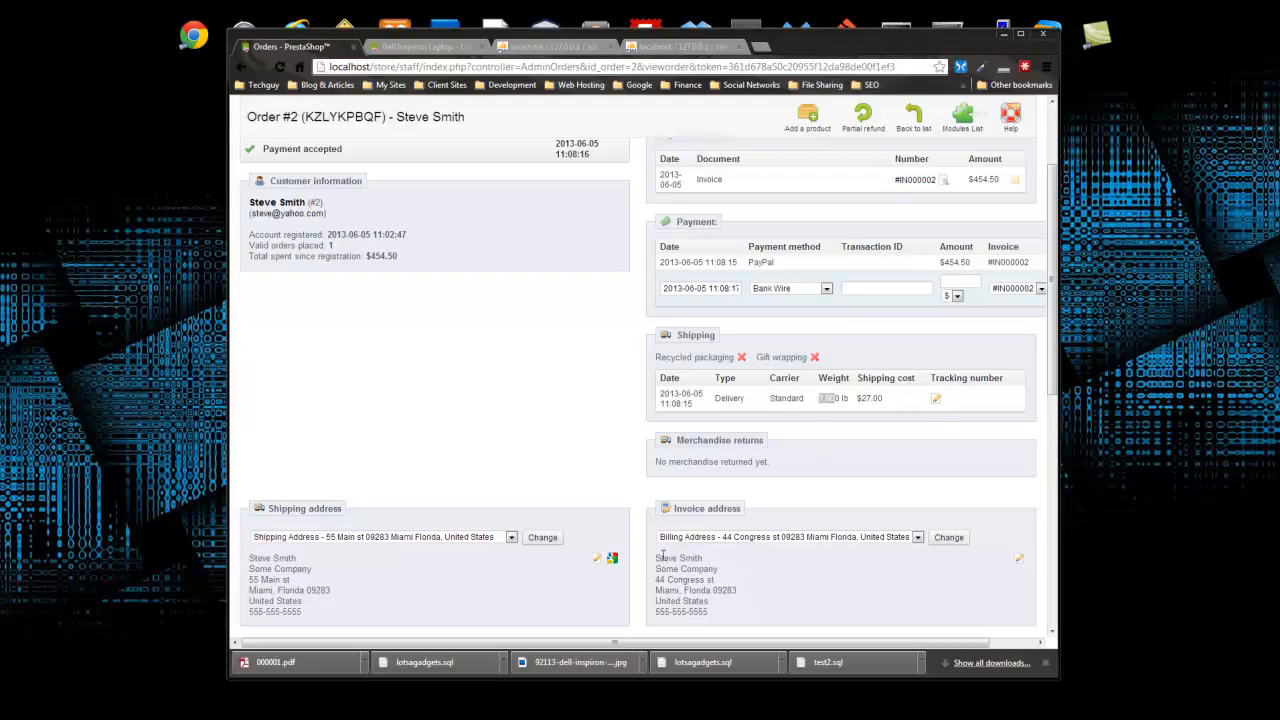
scroll(531, 443, "down", 2)
scroll(535, 447, "up", 2)
scroll(537, 449, "down", 5)
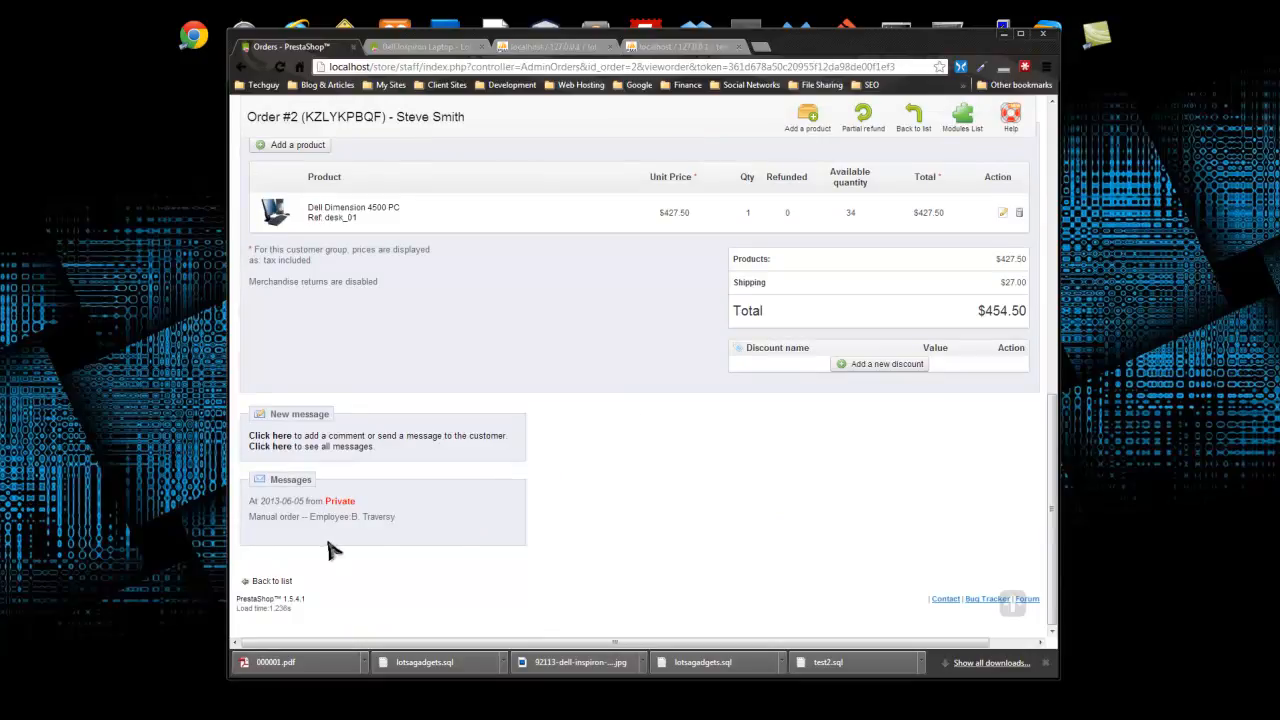
scroll(600, 508, "up", 5)
scroll(617, 510, "up", 2)
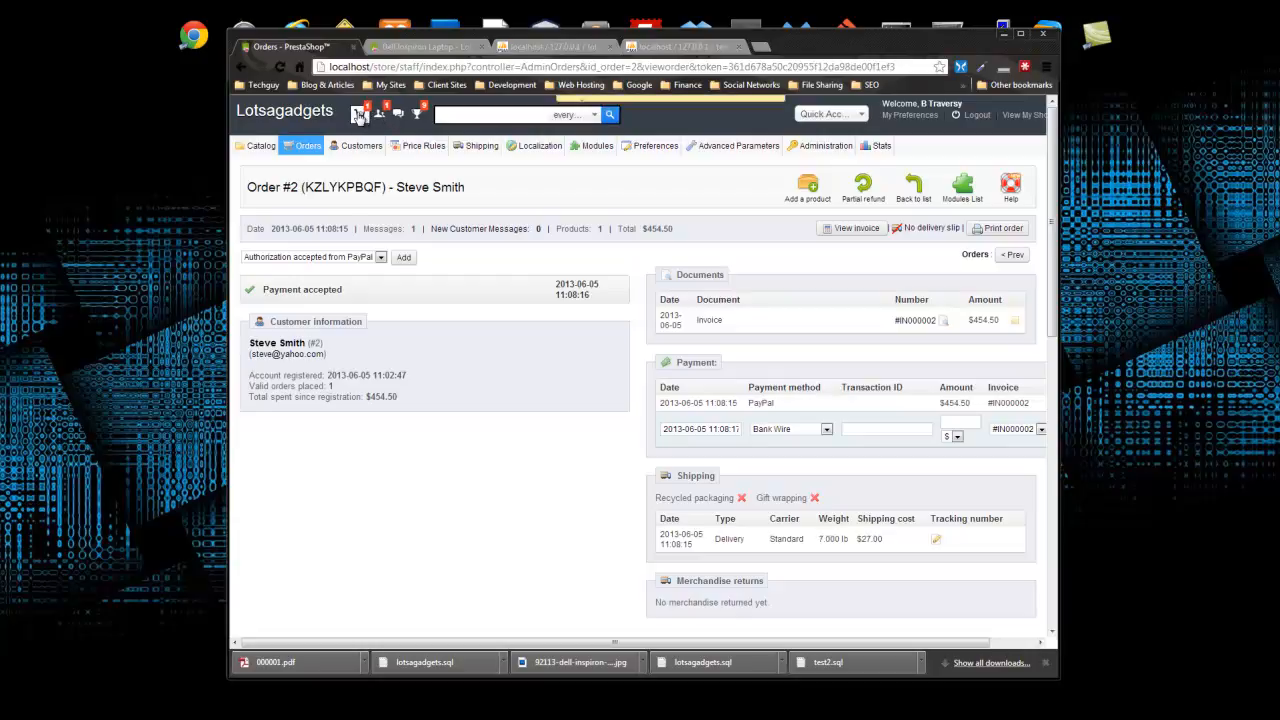
left_click(358, 116)
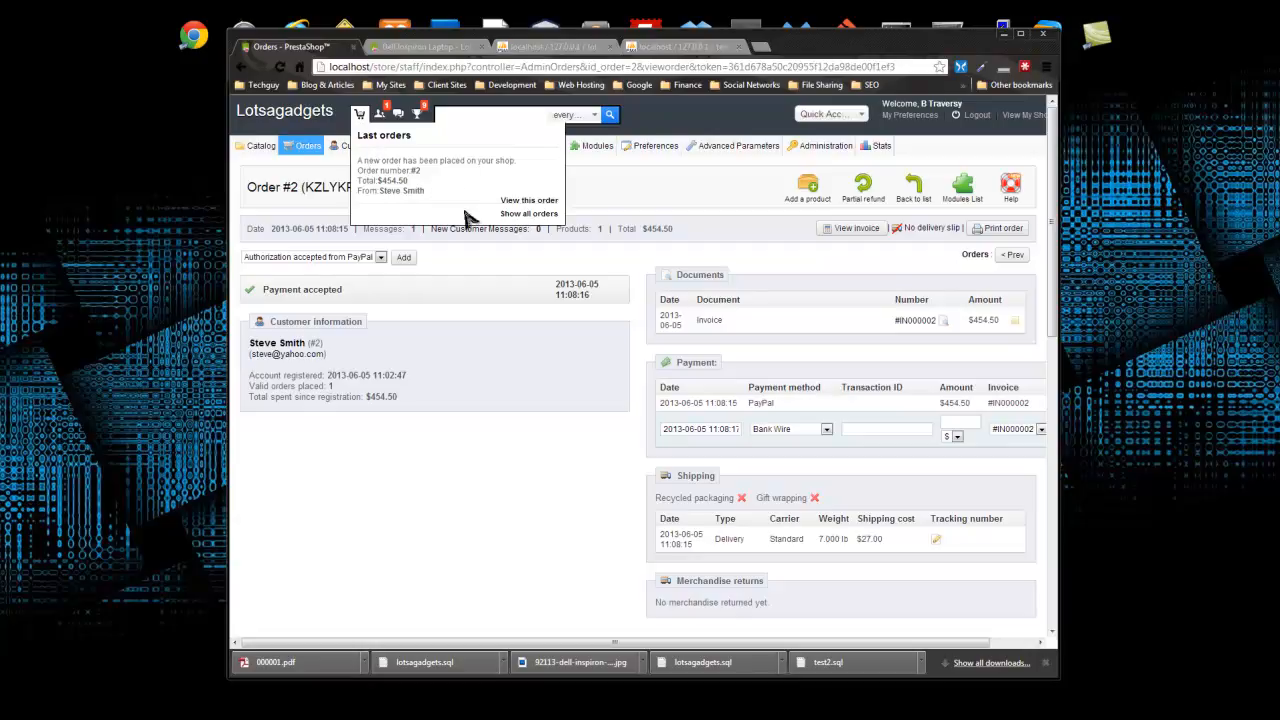
left_click(527, 202)
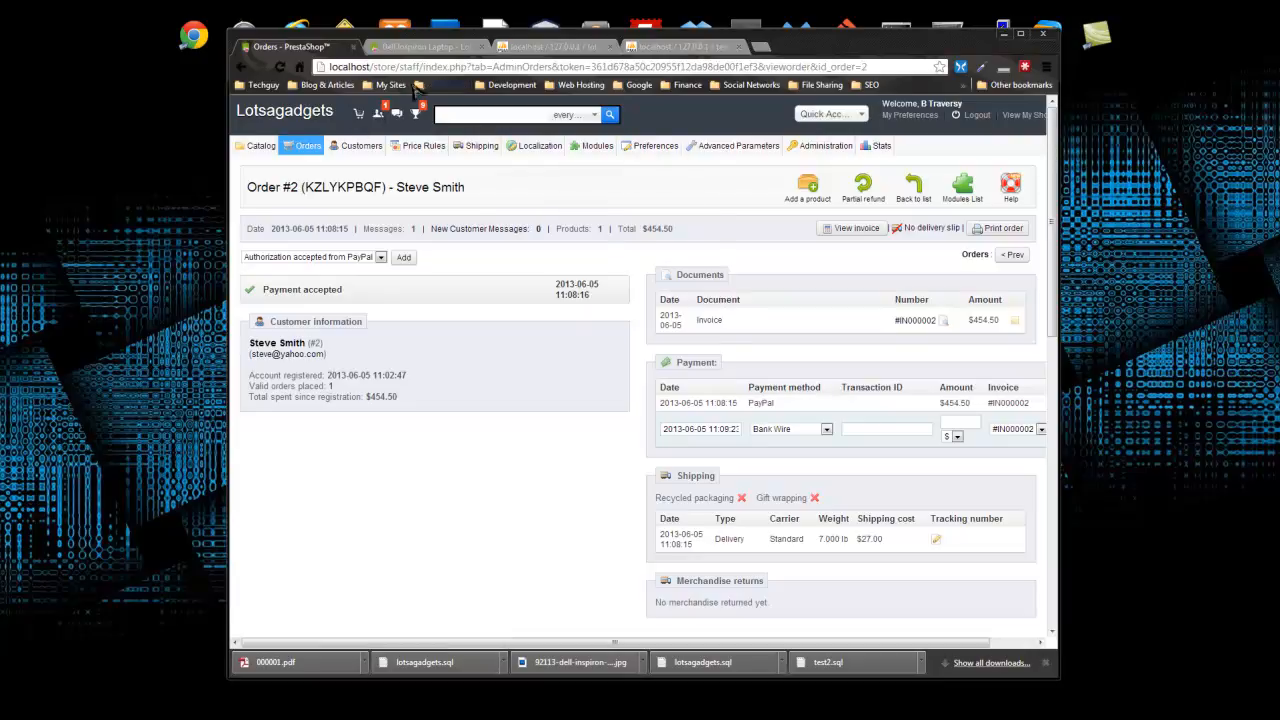
mouse_move(360, 147)
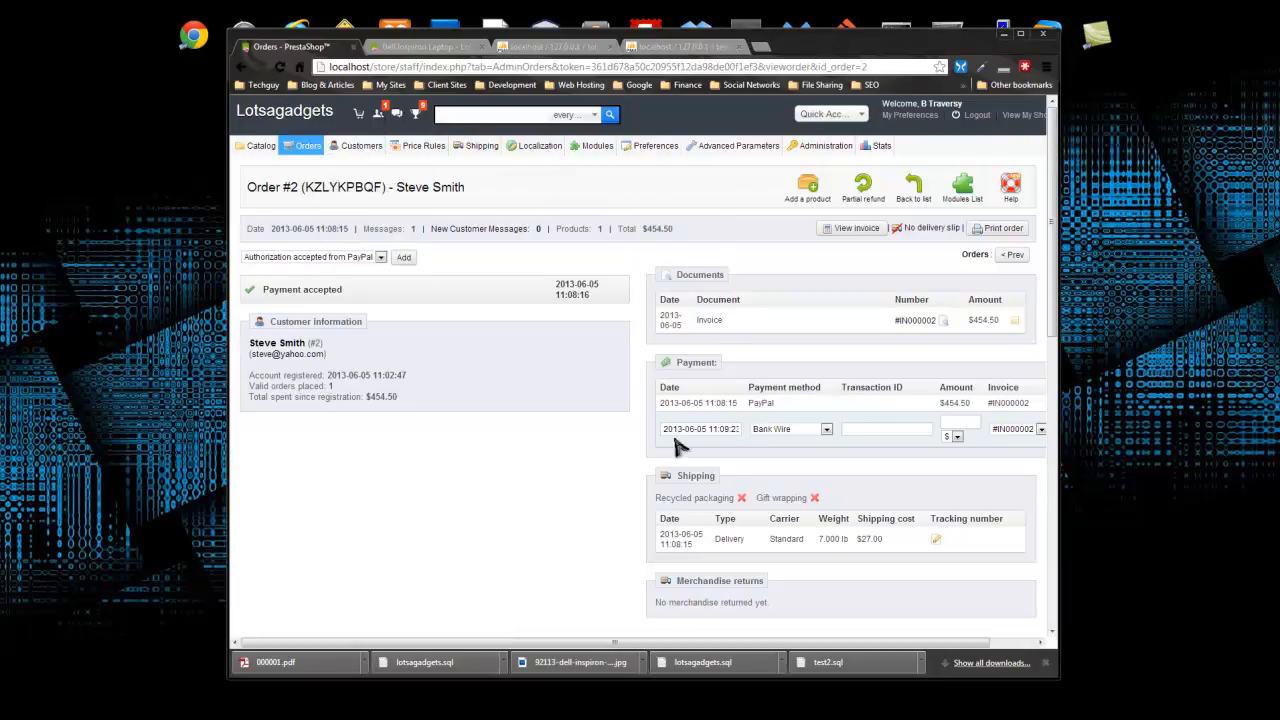